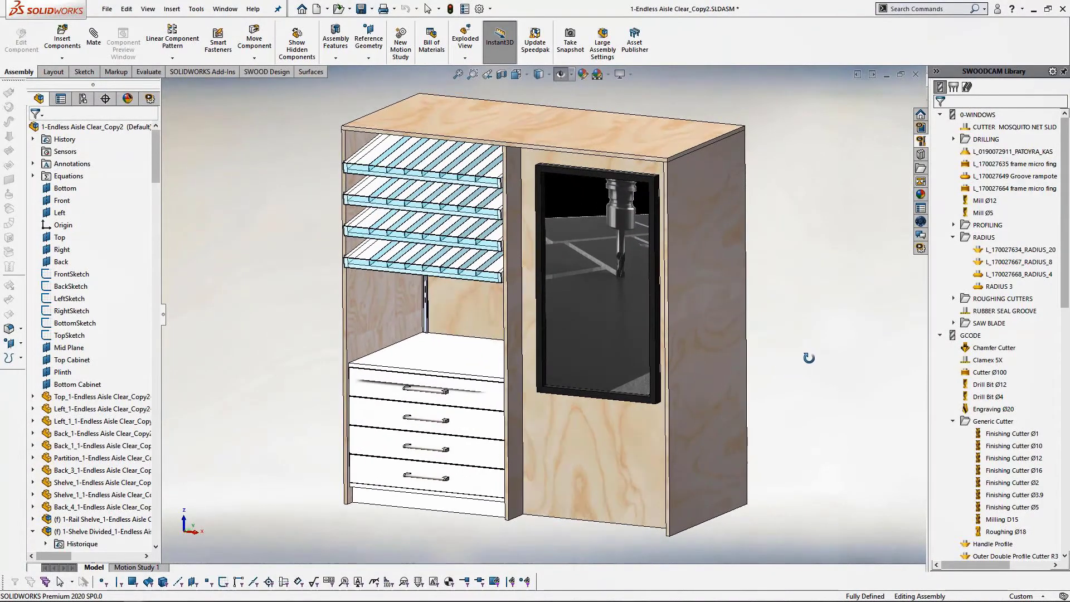
Open the cabinet's outer left side panel from the assembly as a separate part.
left_click(394, 299)
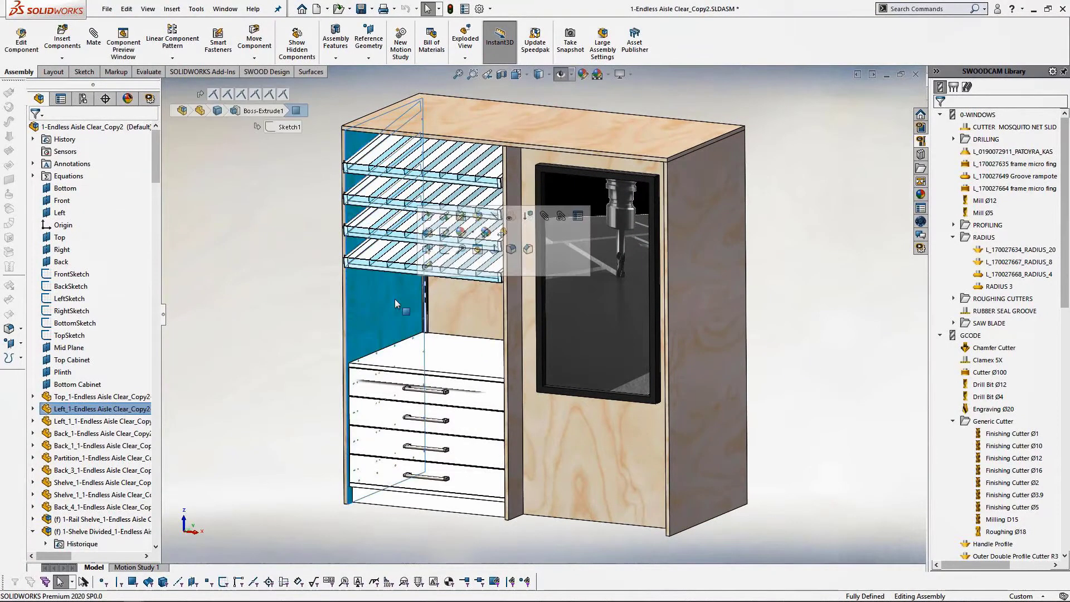
left_click(426, 216)
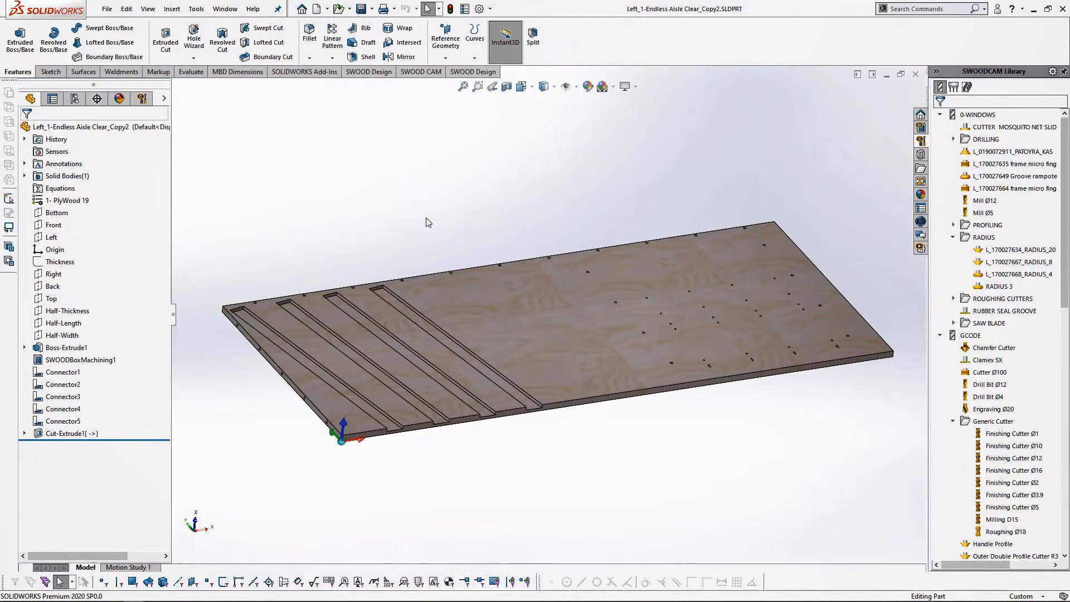
middle_click_drag(545, 487, 547, 420)
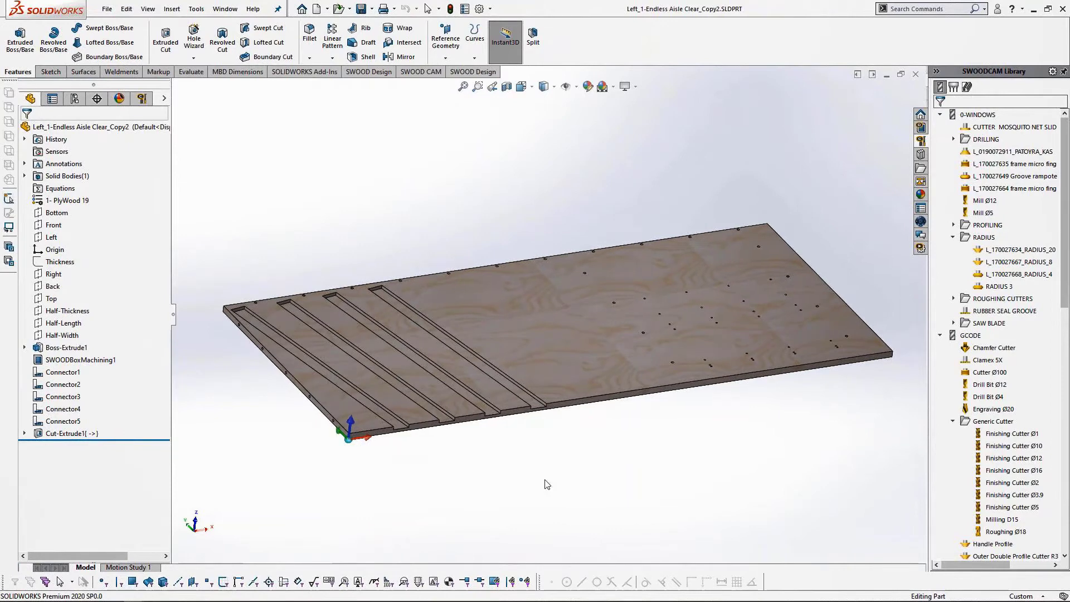
Assign the SWOOD machine to the positioning of the left panel's milling program.
left_click(142, 101)
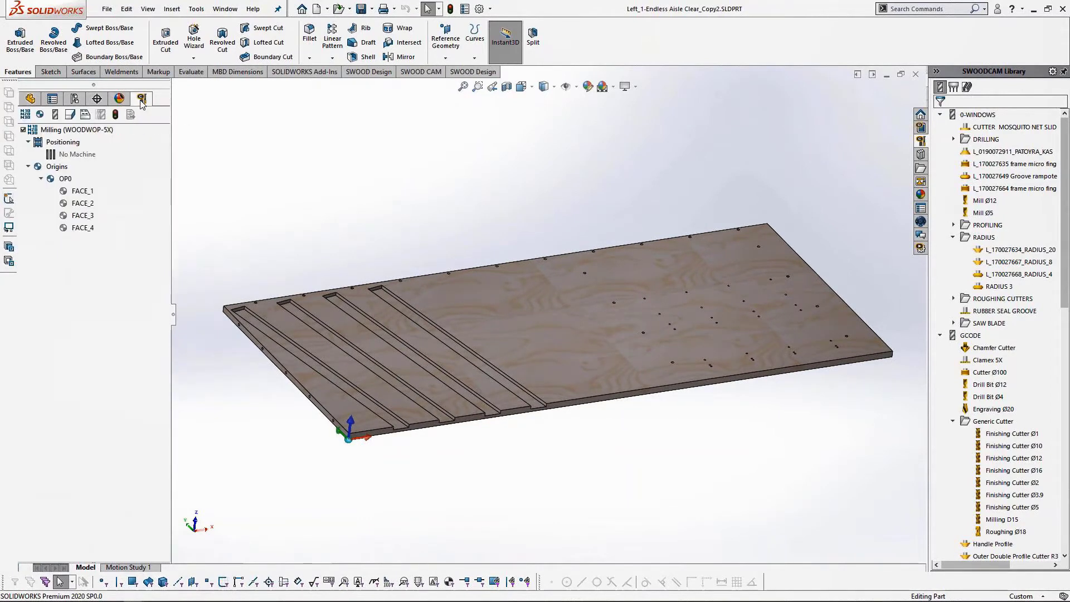
right_click(68, 158)
left_click(94, 162)
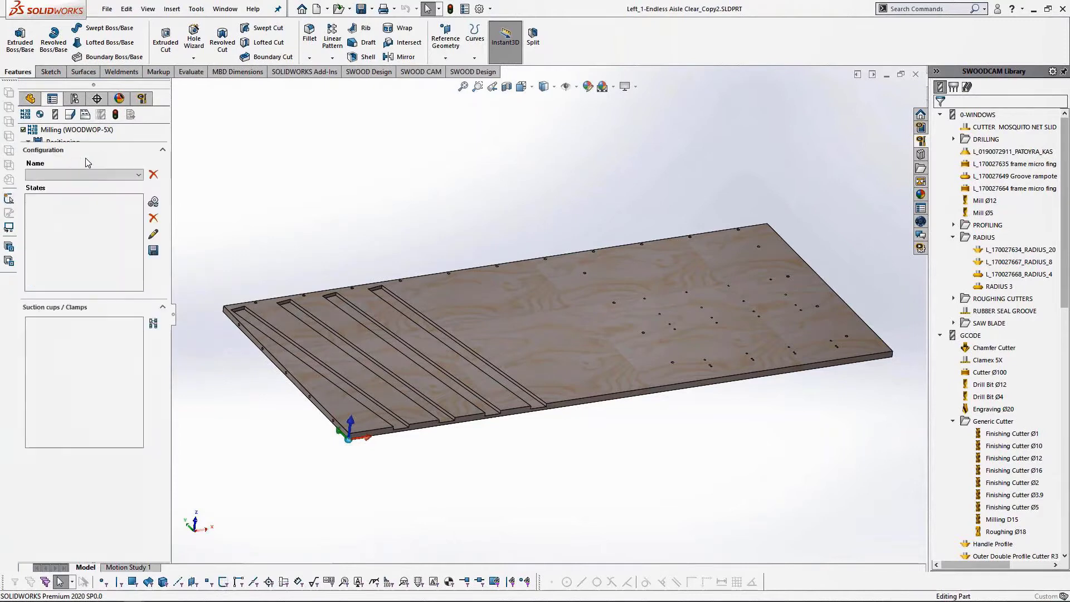
left_click(95, 175)
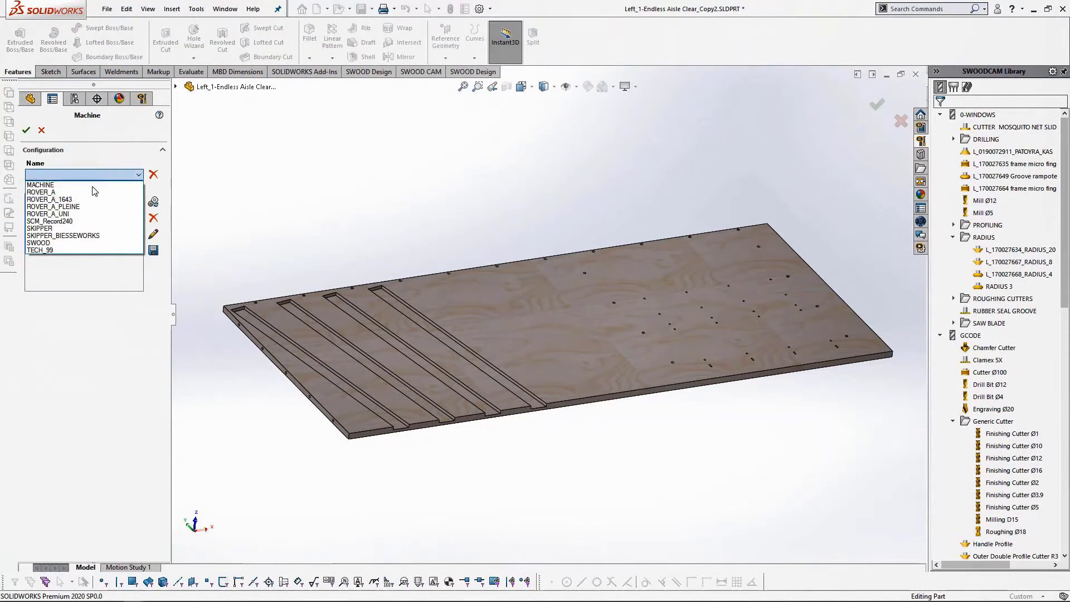
left_click(81, 247)
Load the SMALL VACUUMS state for the machine bed and accept the machine configuration.
left_click(103, 216)
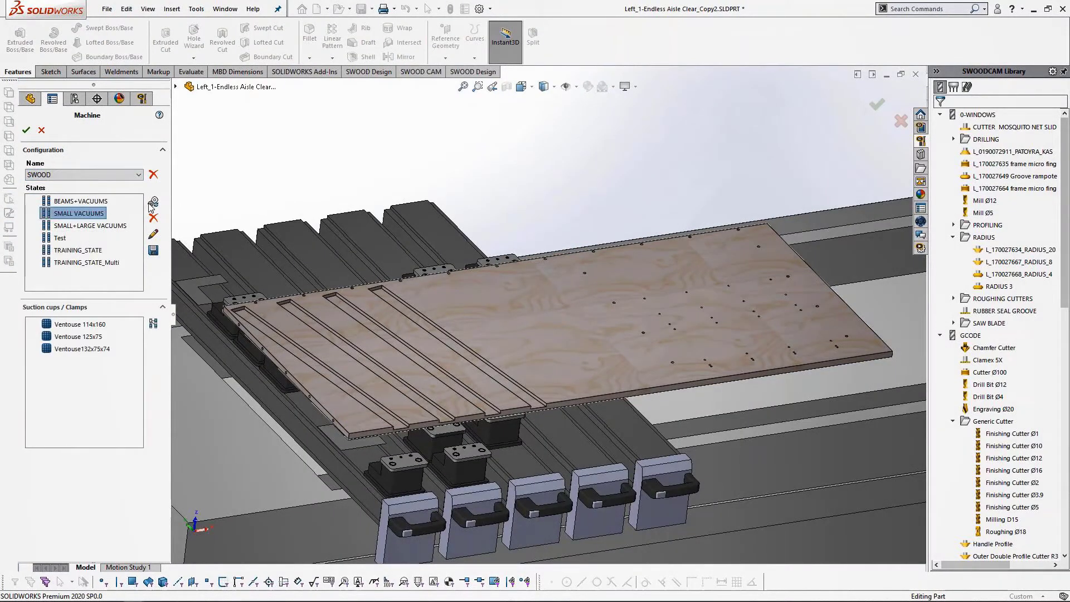
left_click(152, 202)
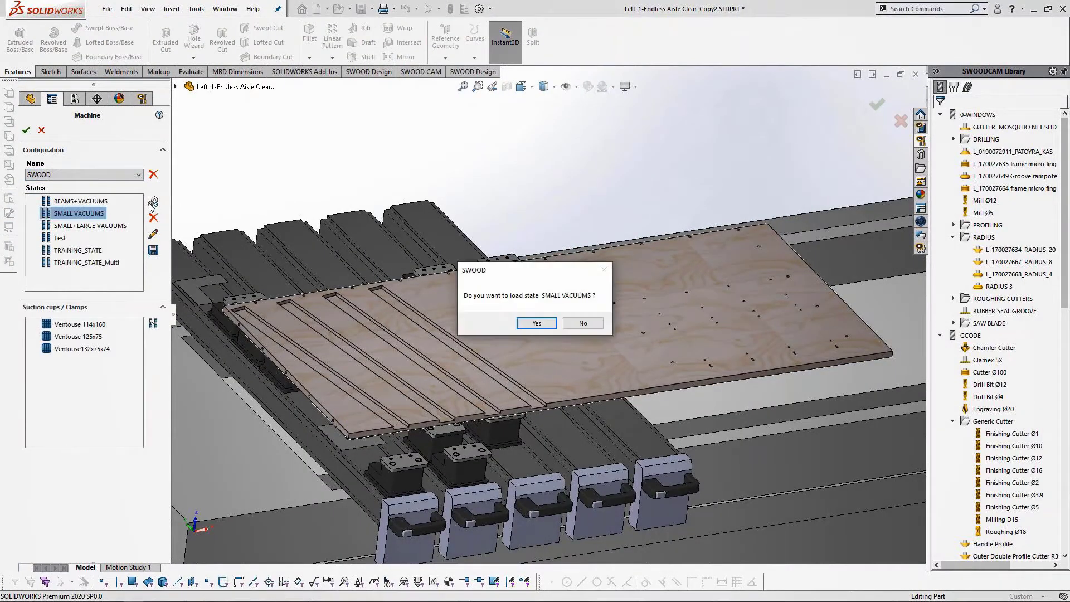
left_click(529, 324)
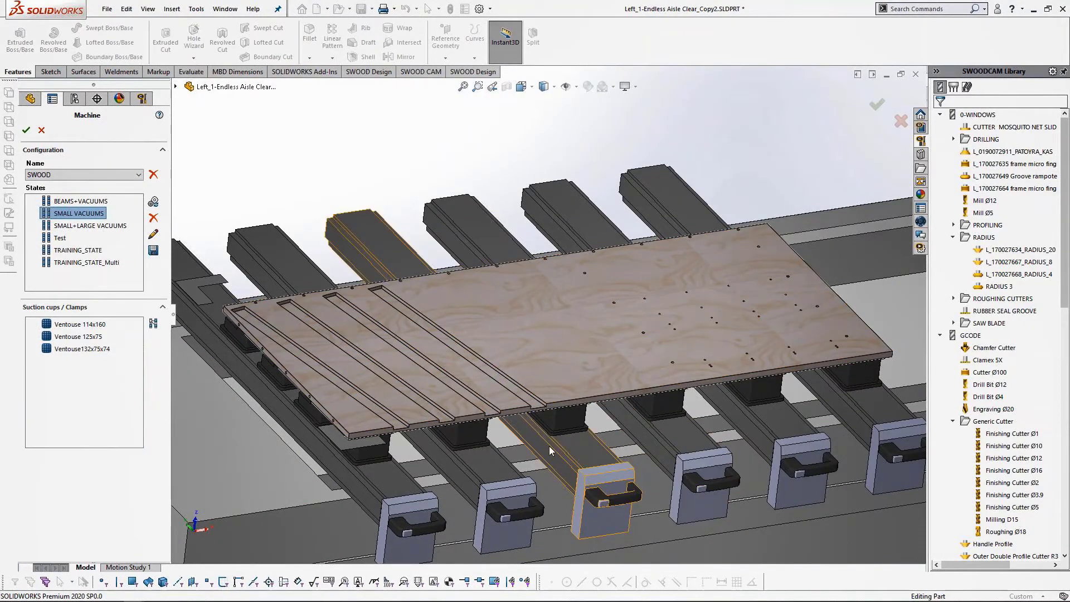
left_click(25, 131)
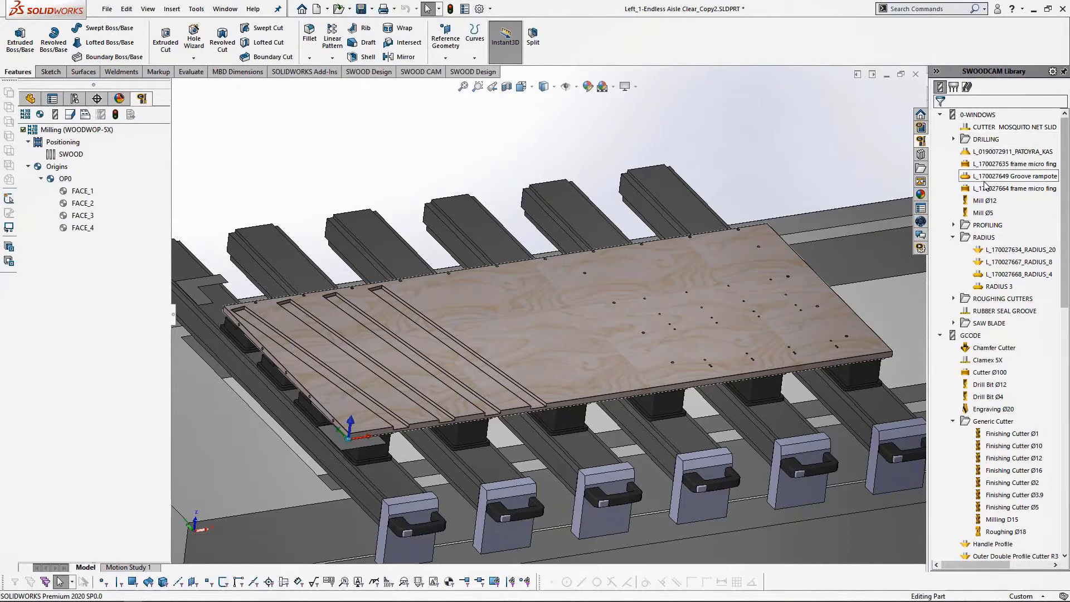
Apply the Webinar_AutoContour machining from the SWOODCAM library to the panel.
left_click(954, 88)
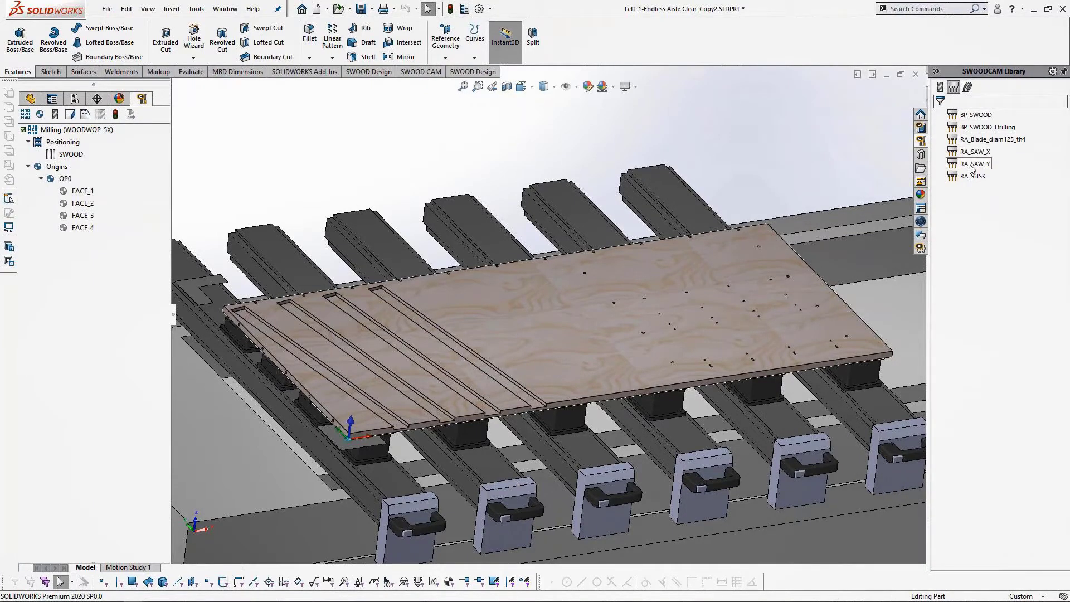
left_click(968, 87)
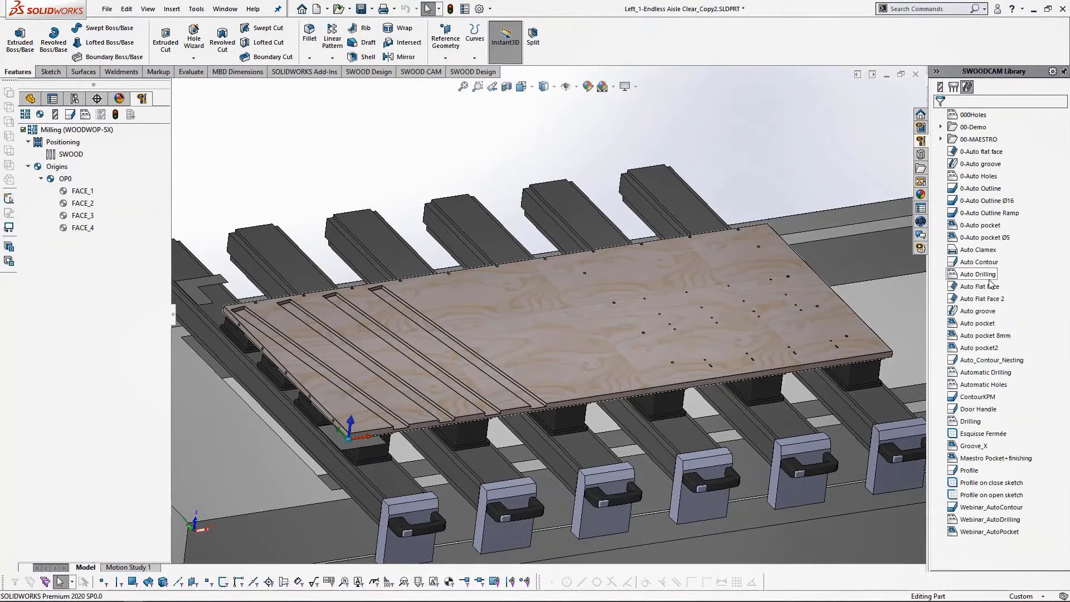
left_click(1019, 507)
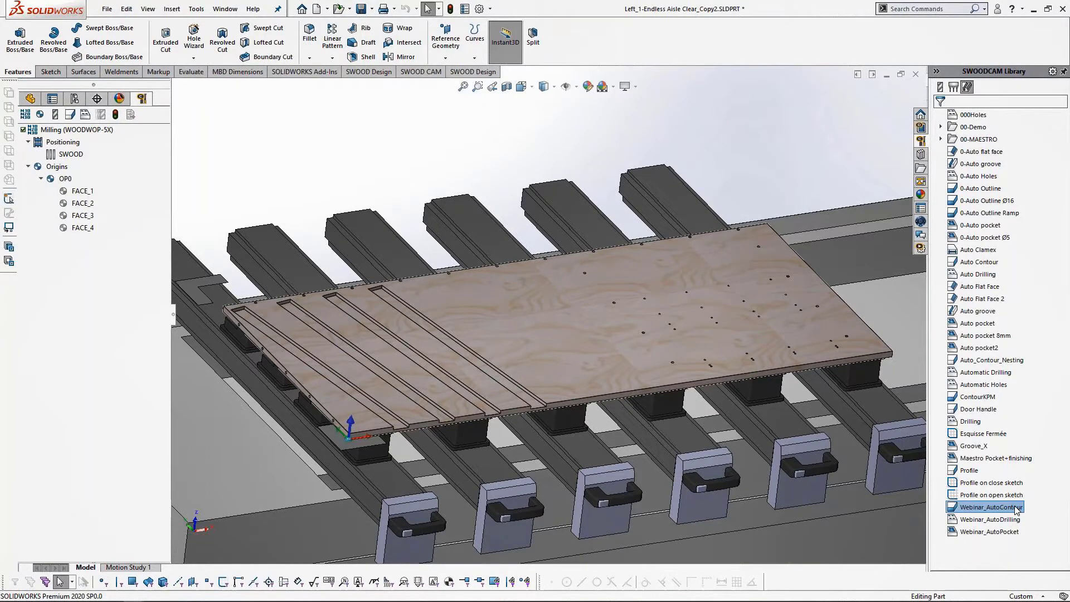
left_click_drag(829, 197, 828, 195)
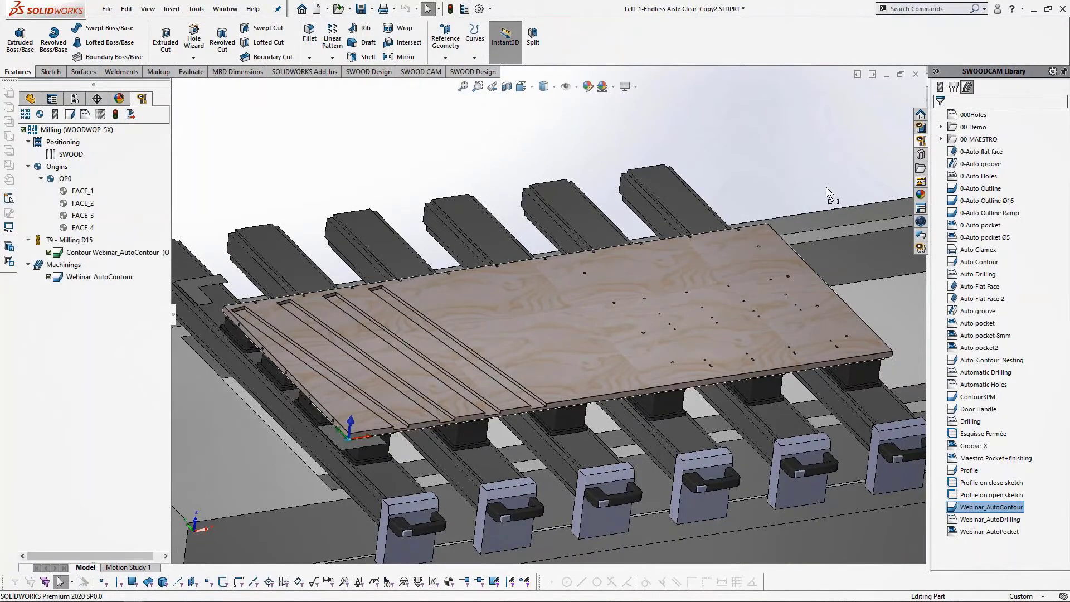
Apply the Webinar_AutoDrilling and Webinar_AutoPocket machinings from the SWOODCAM library to the panel.
left_click(961, 519)
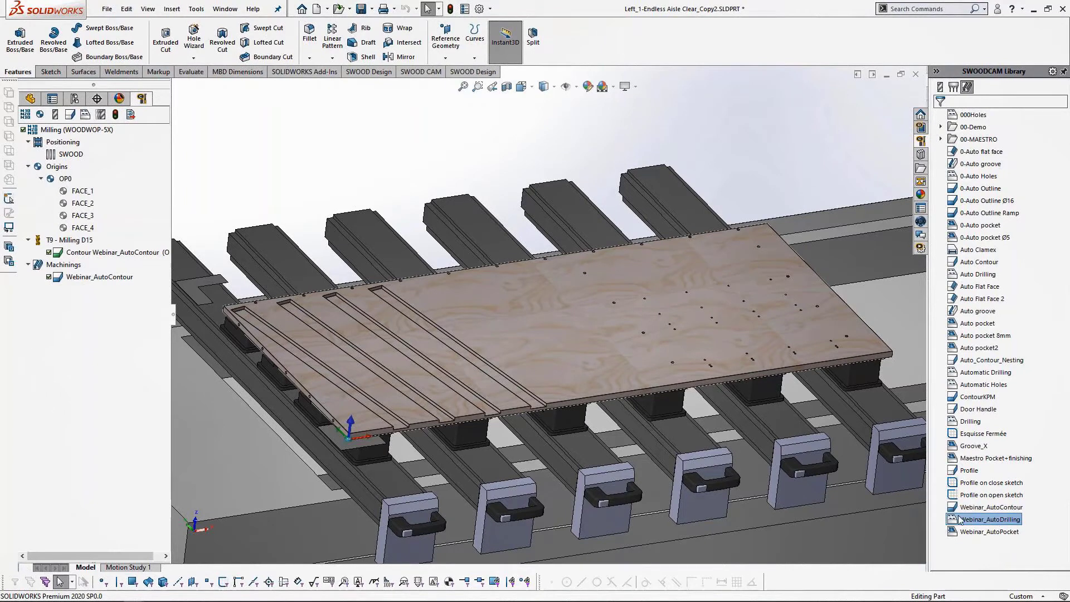
left_click(862, 507)
left_click(90, 302)
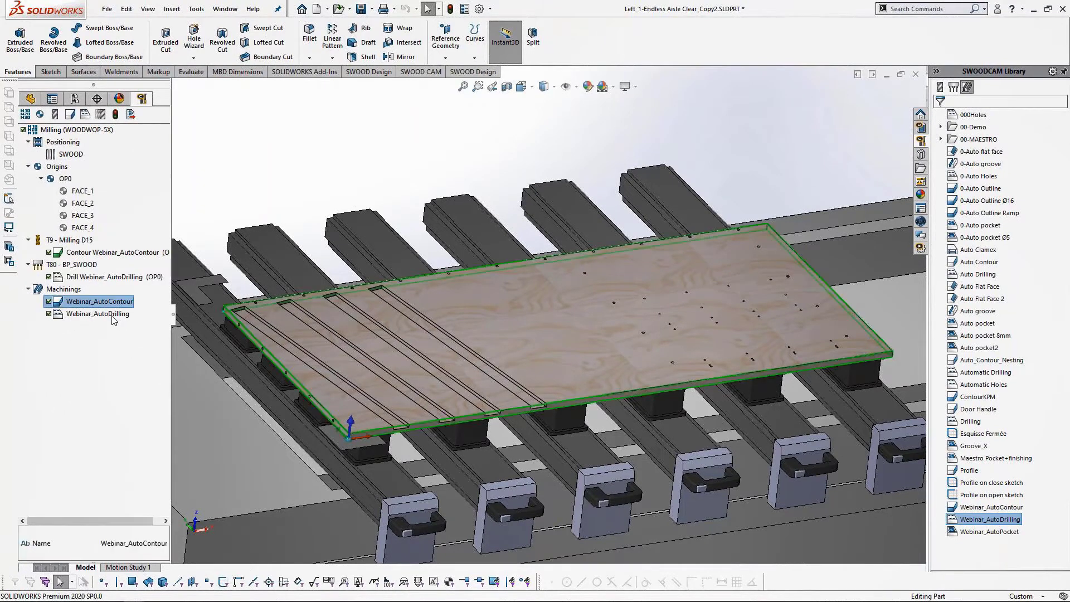
left_click(115, 314)
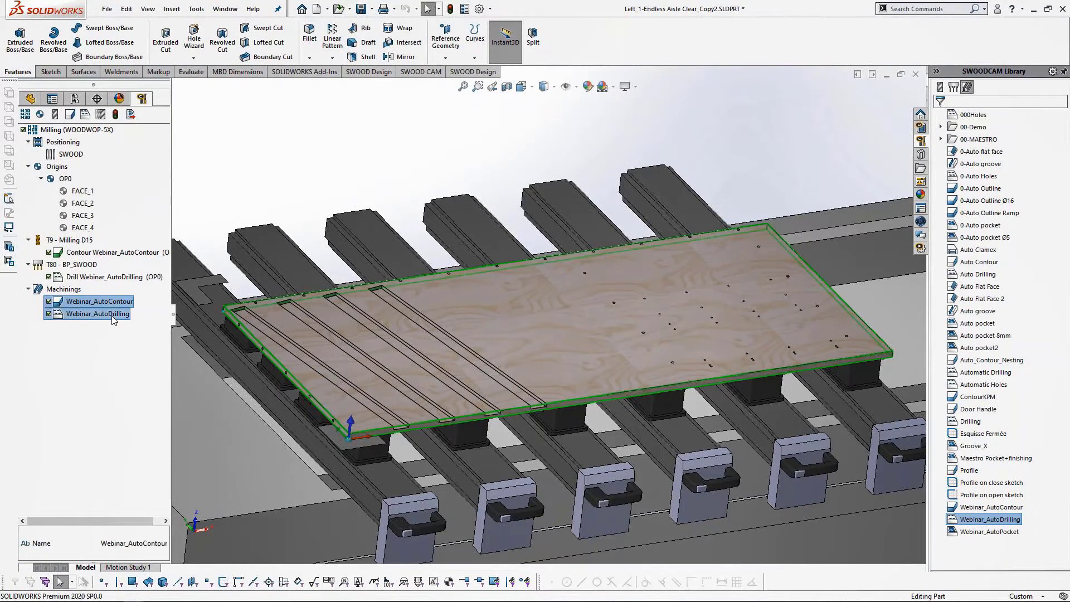
left_click(989, 531)
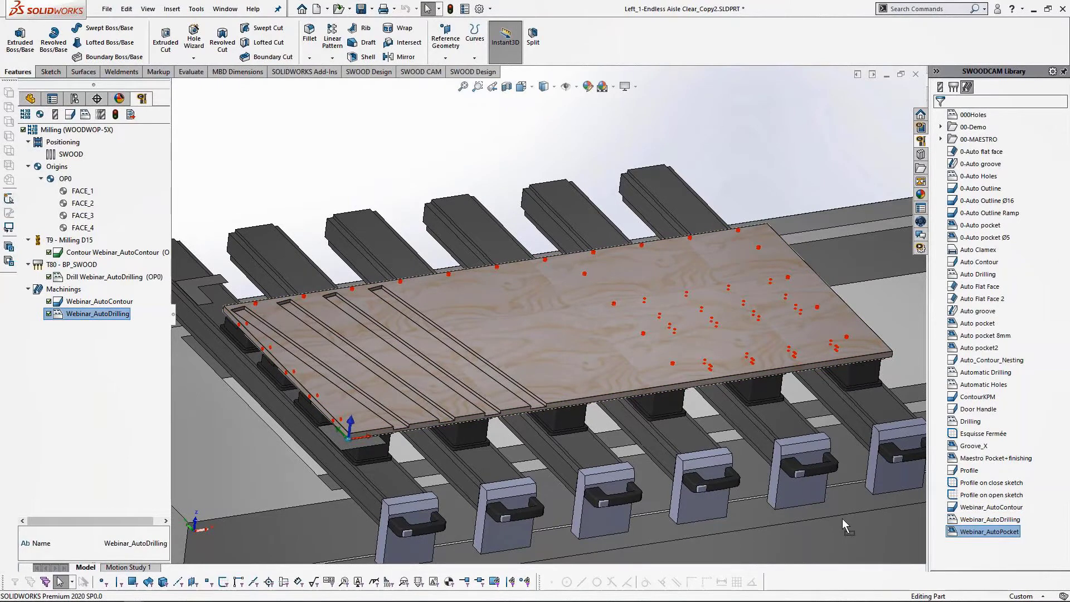
left_click(843, 520)
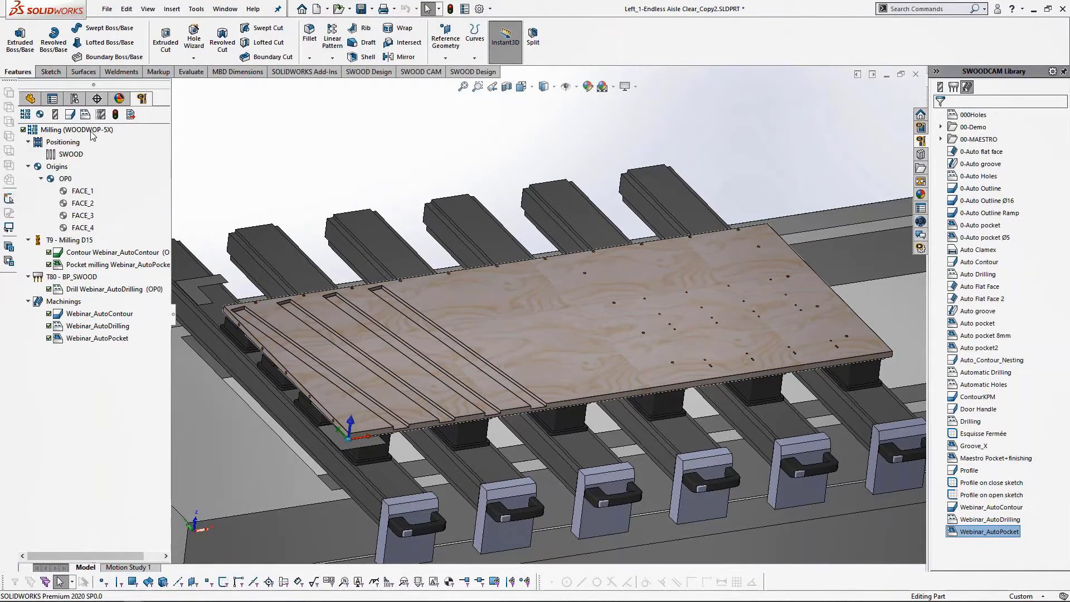
Simulate the panel's toolpaths, advancing through the contour and pocket milling to the end of the program.
left_click(101, 116)
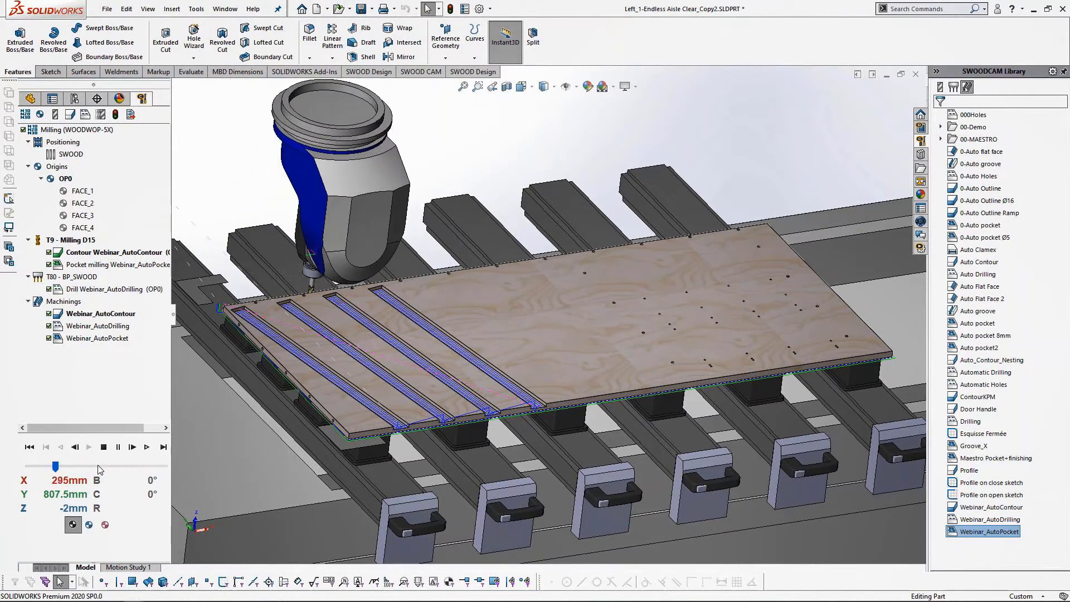
scroll(547, 337, "down", 3)
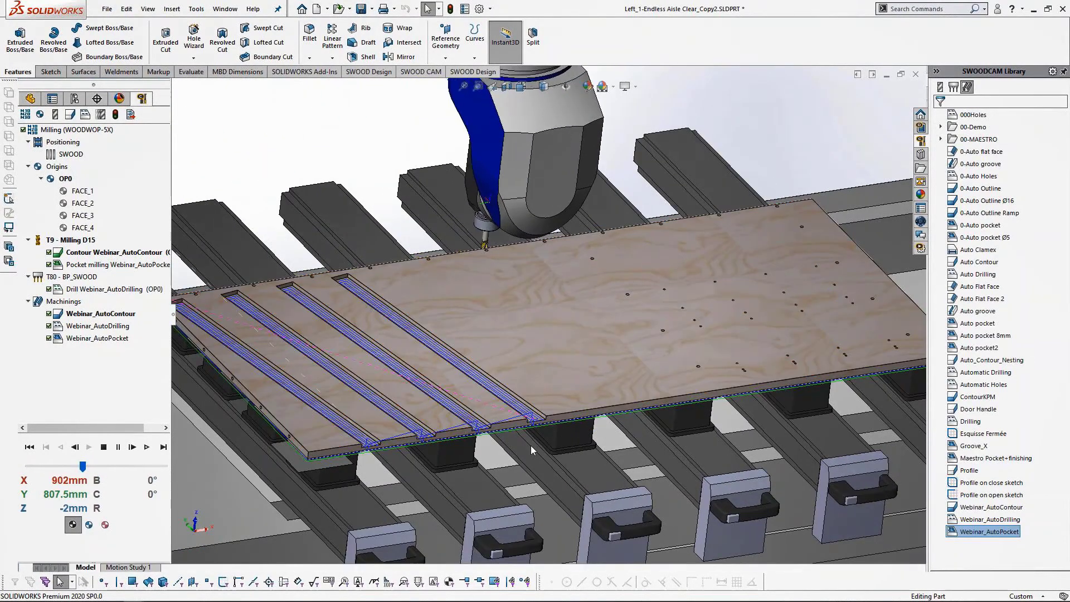
left_click(139, 463)
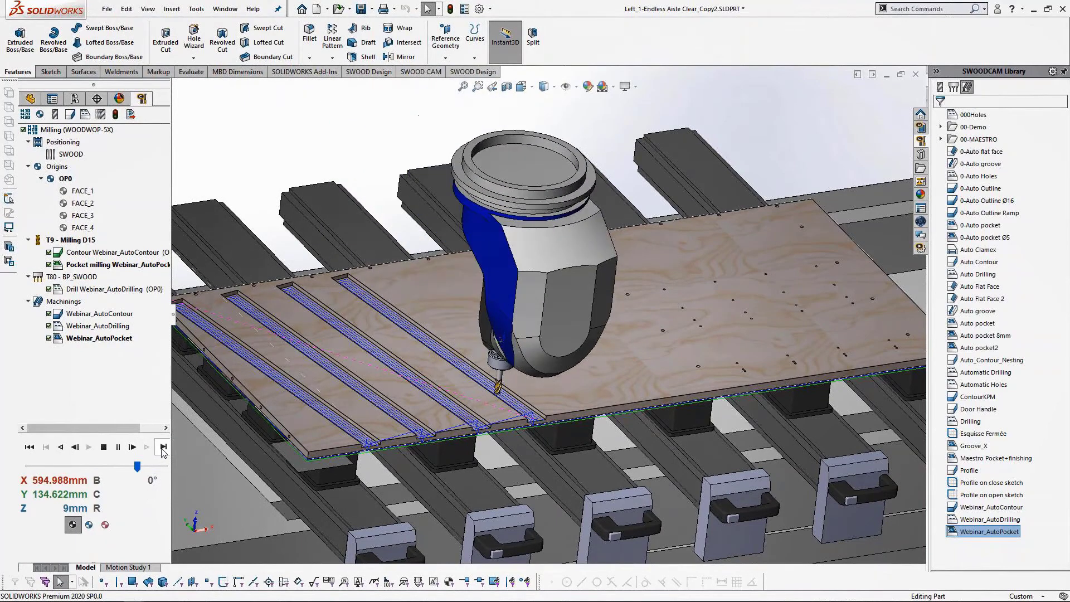
left_click(163, 447)
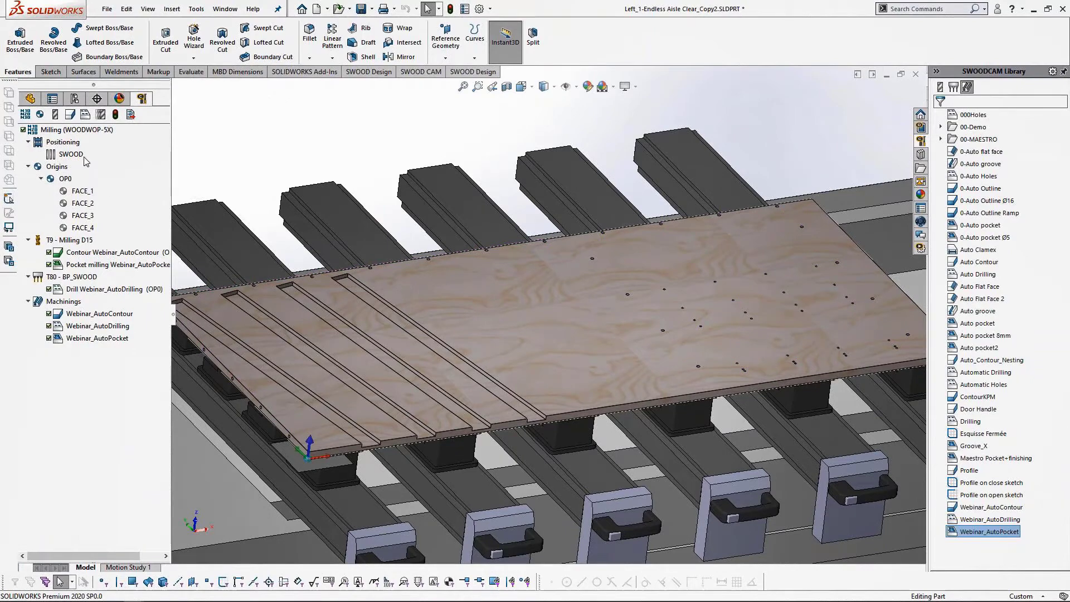
Run the material removal simulation for the whole milling program and skip ahead through its operations.
left_click(85, 135)
right_click(85, 134)
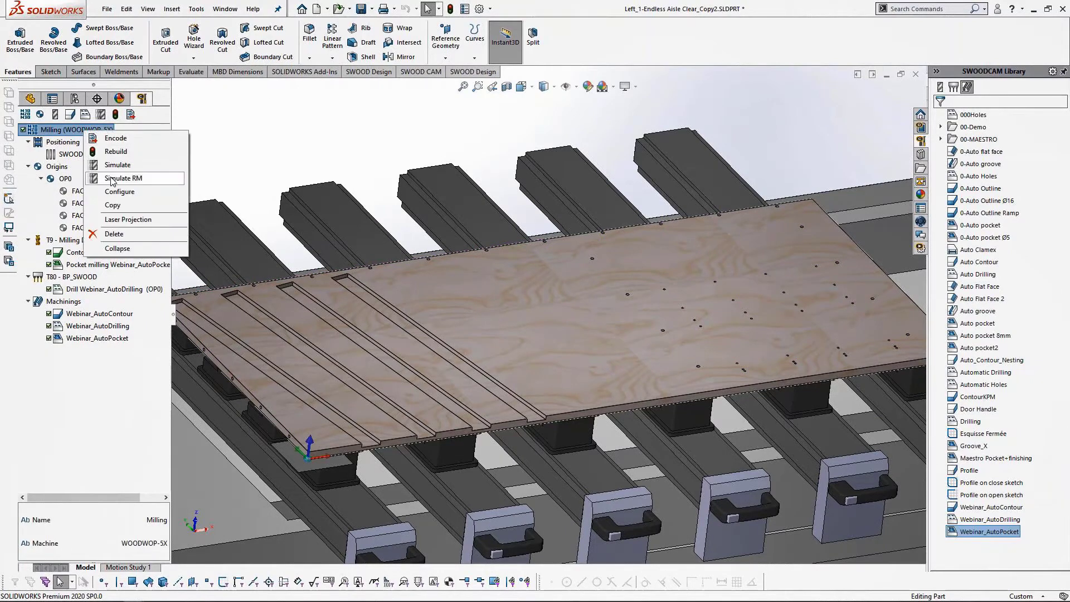
left_click(114, 182)
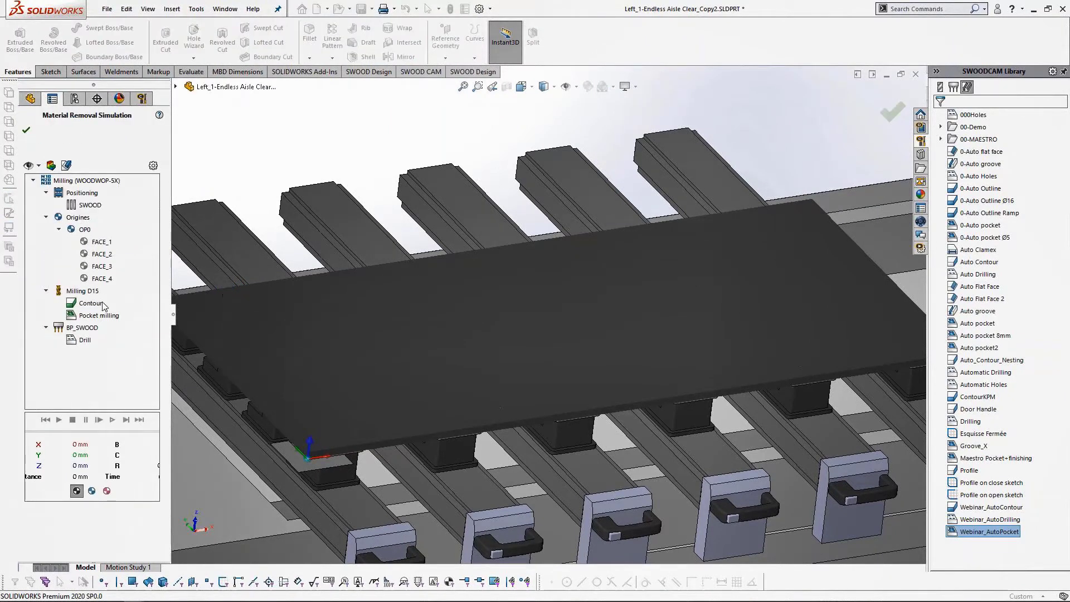
left_click(75, 181)
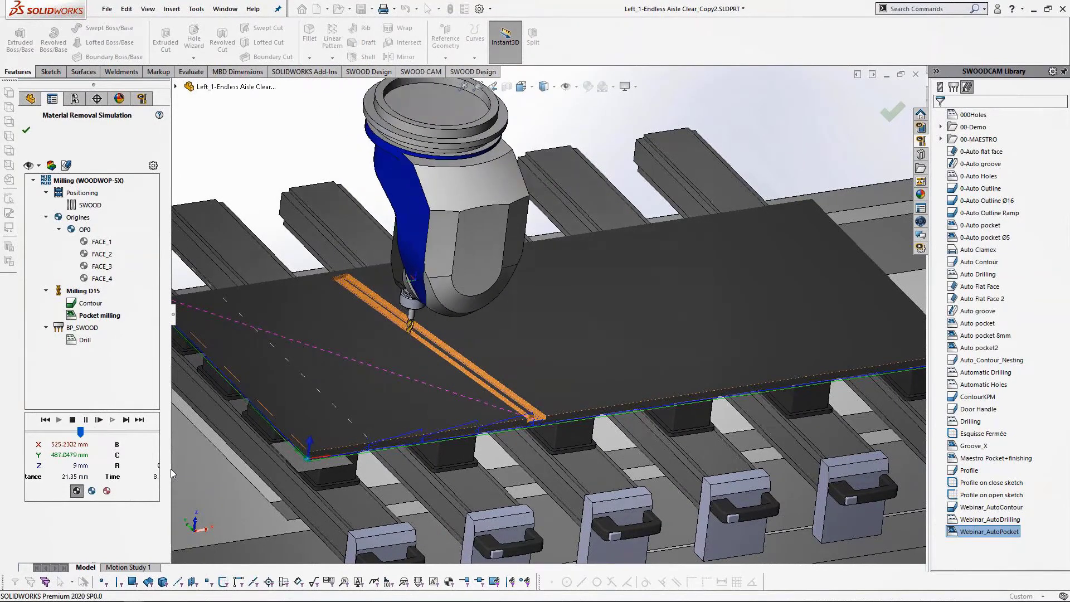
left_click(126, 420)
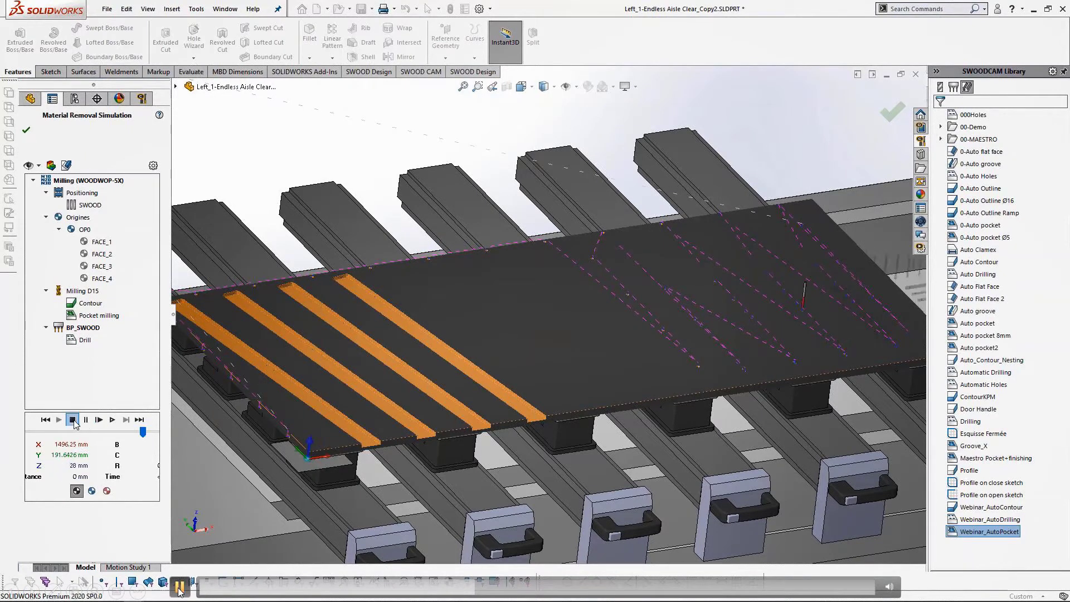
Stop the material removal simulation, compare the machined stock with the finished panel, and close the simulation.
left_click(73, 420)
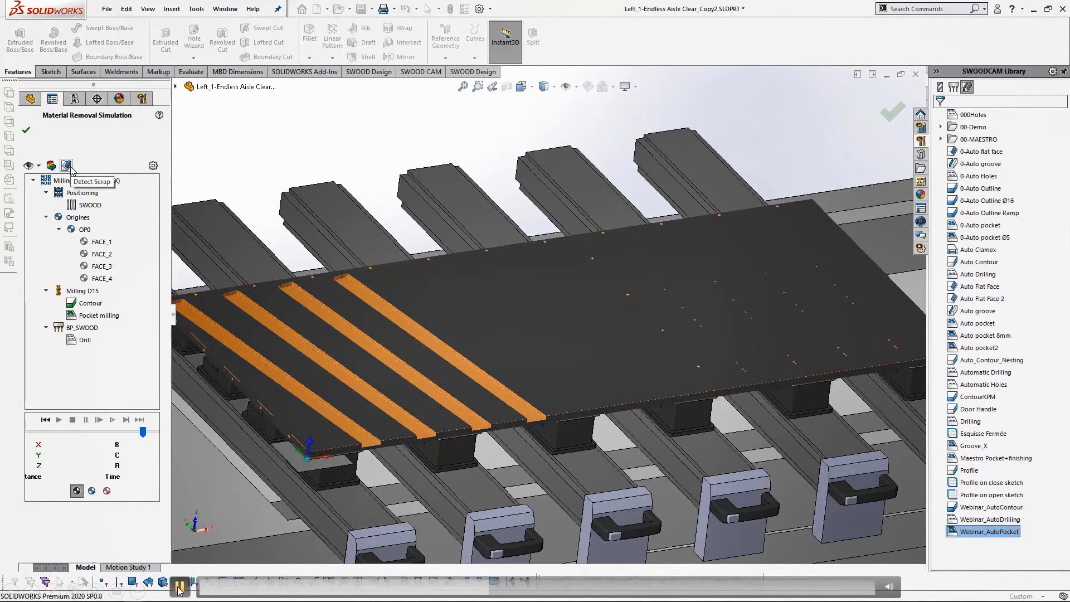
left_click(50, 165)
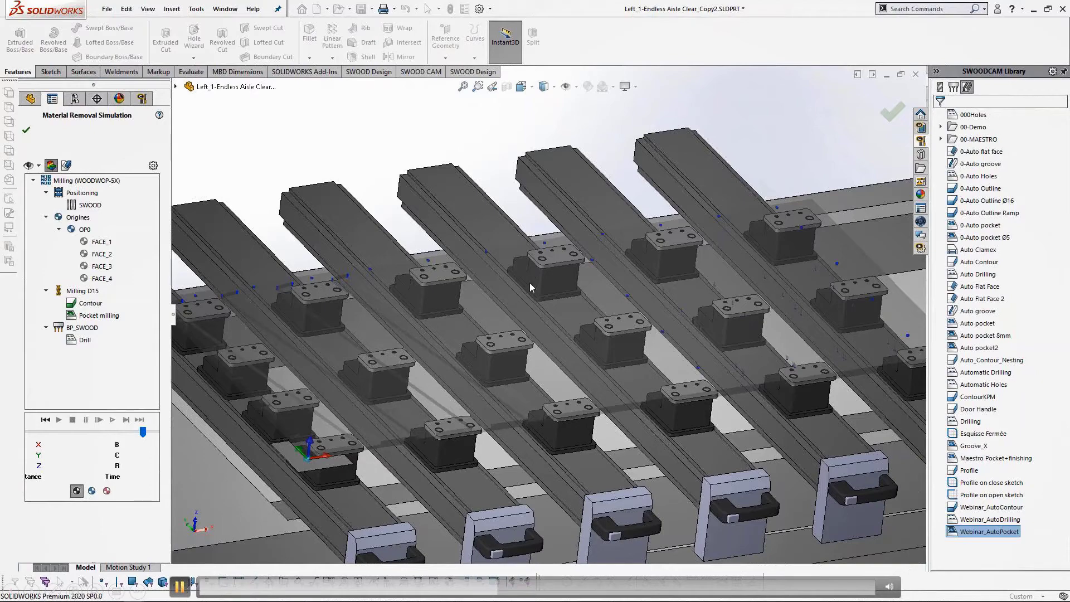
left_click(893, 112)
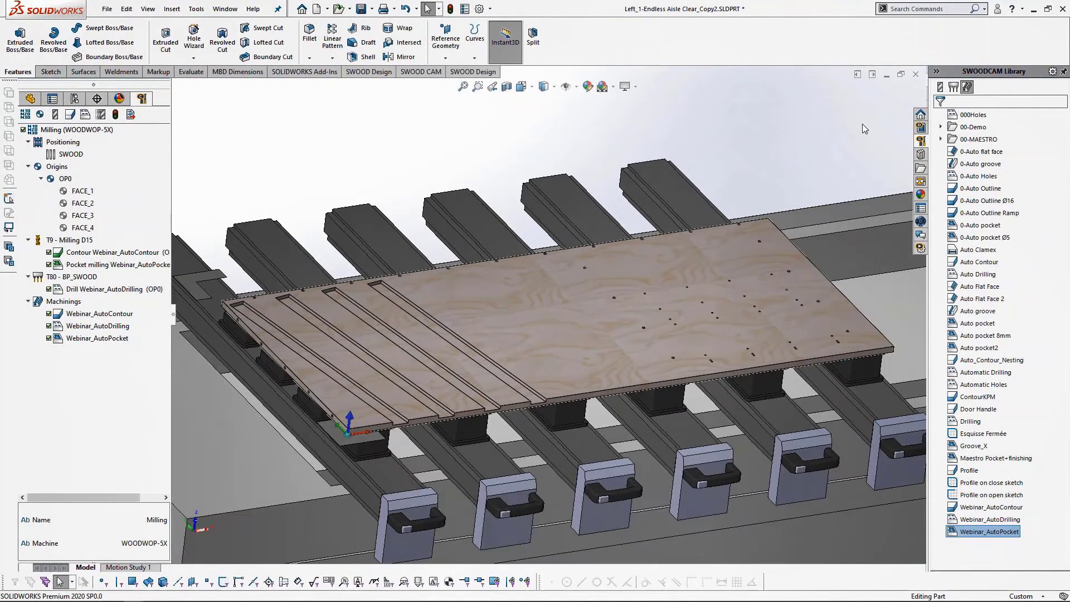
Return to the cabinet assembly and set the frame's depth to 600 mm.
key("ctrl+Tab")
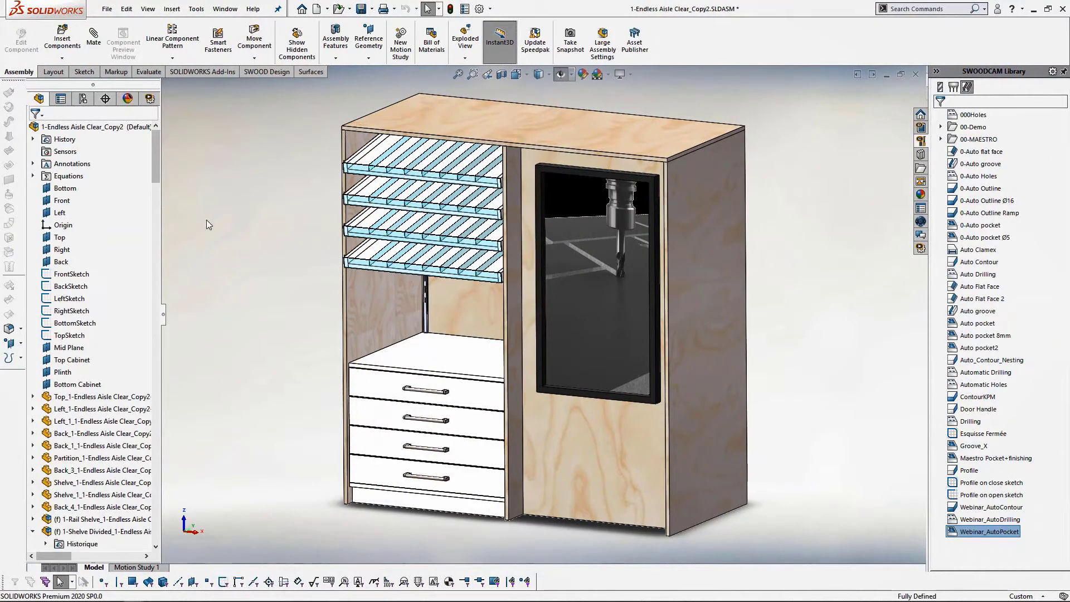
left_click(260, 71)
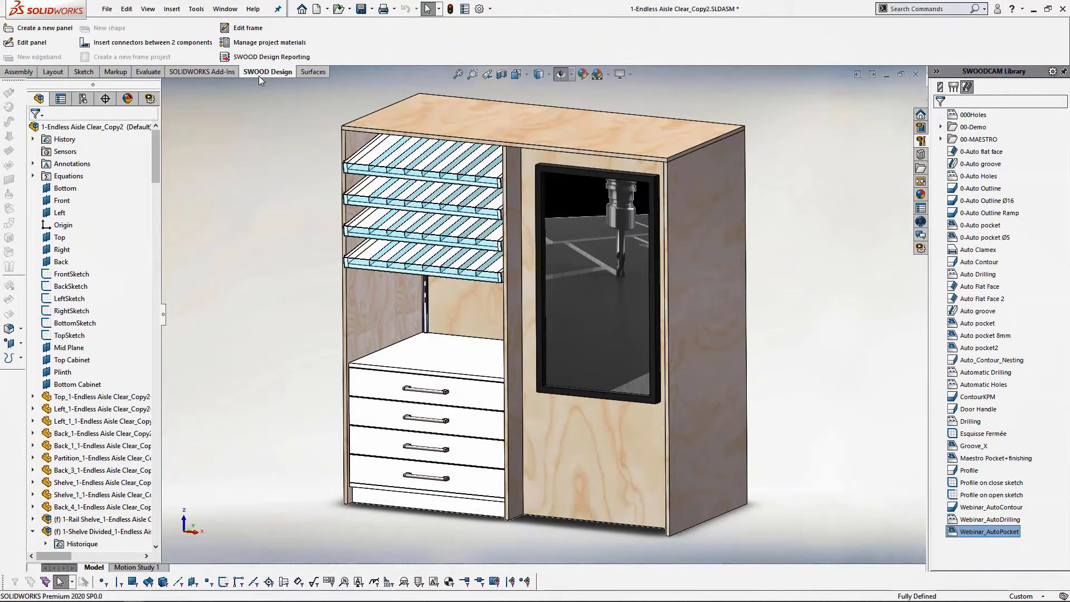
left_click(247, 28)
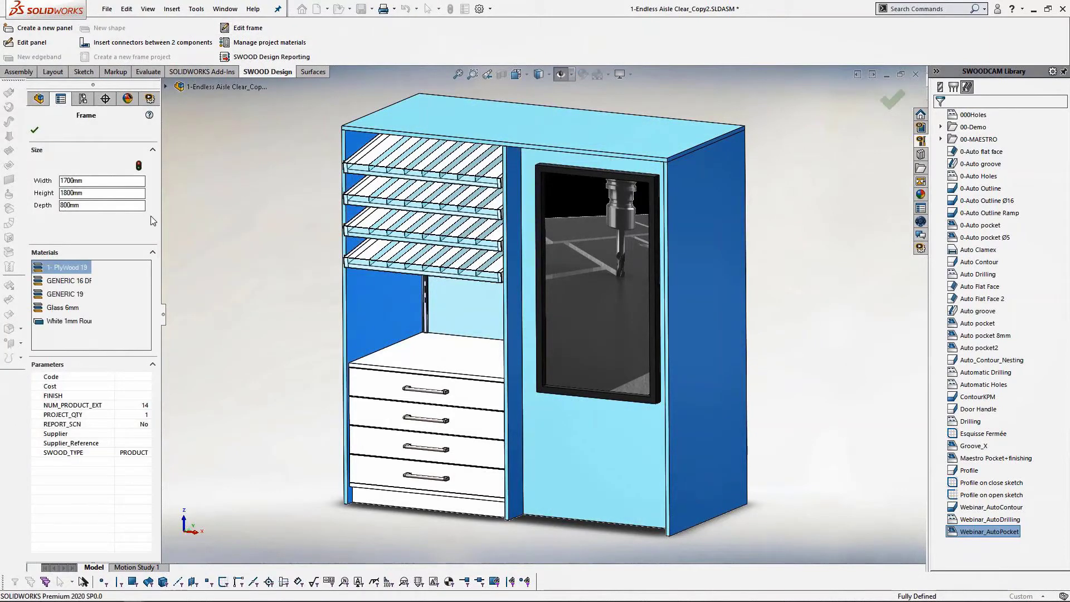
left_click(107, 205)
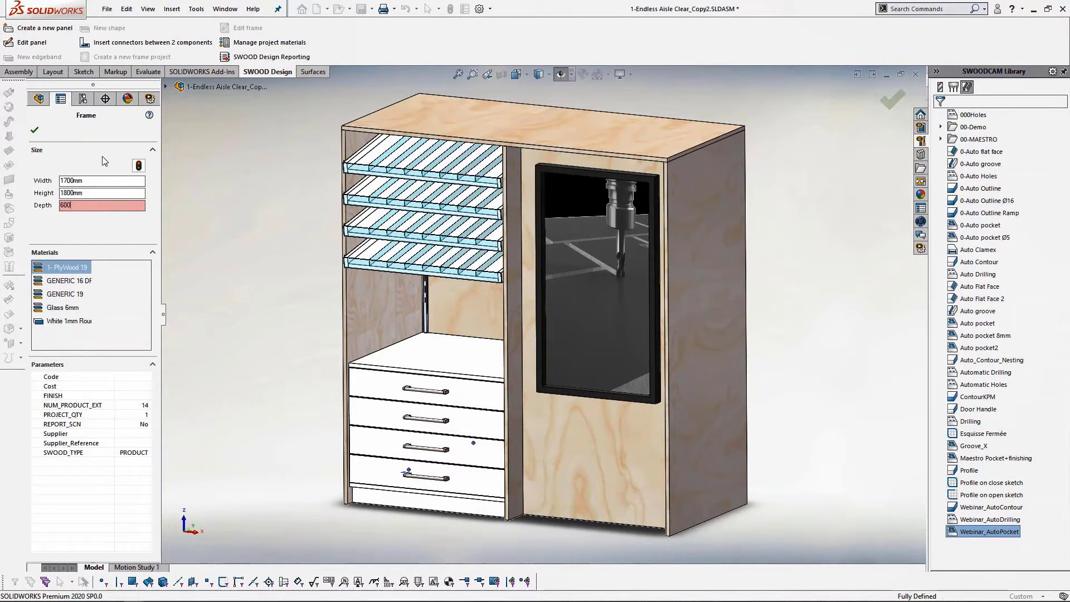
left_click(34, 131)
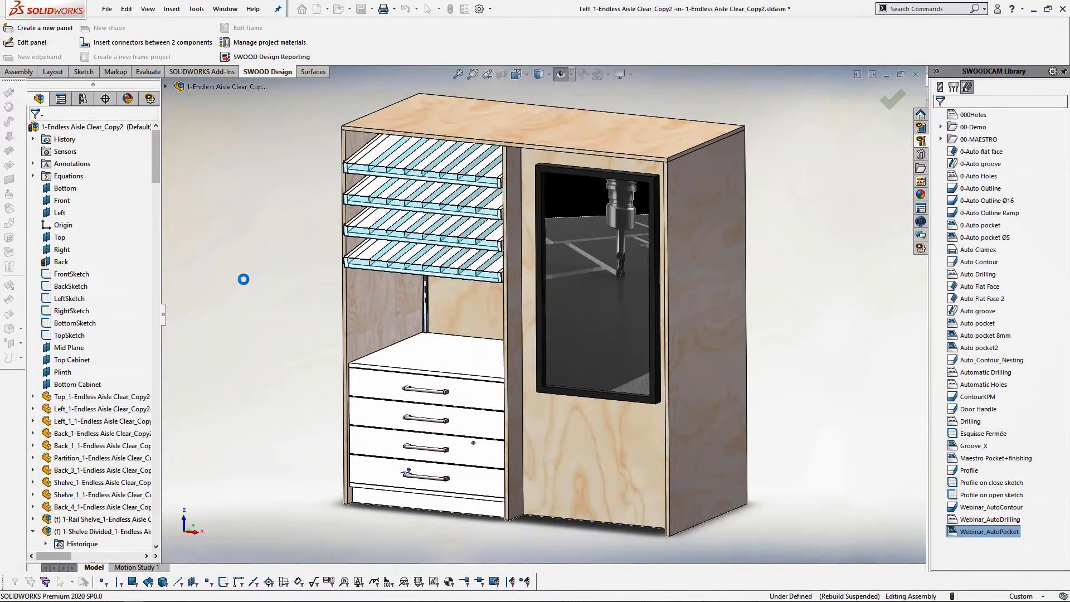
Check the updated left panel's contour, pocket milling and drilling operations, and simulate its toolpaths as far as the drilling.
mouse_move(246, 289)
middle_mouse_down()
mouse_move(239, 283)
mouse_move(275, 287)
mouse_move(241, 281)
mouse_move(207, 294)
mouse_move(232, 288)
middle_mouse_up()
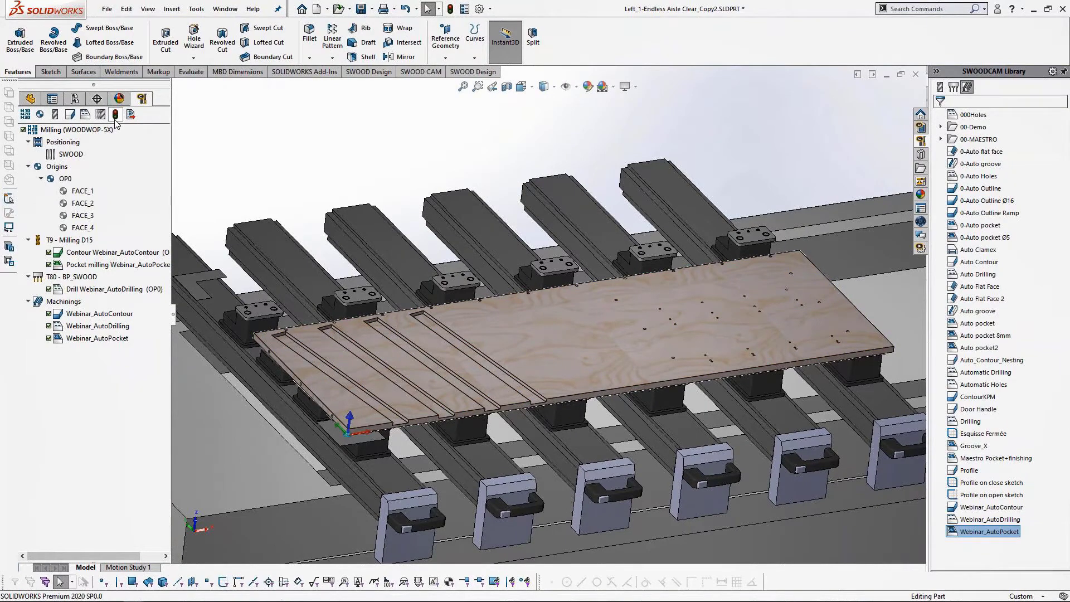
left_click(103, 253)
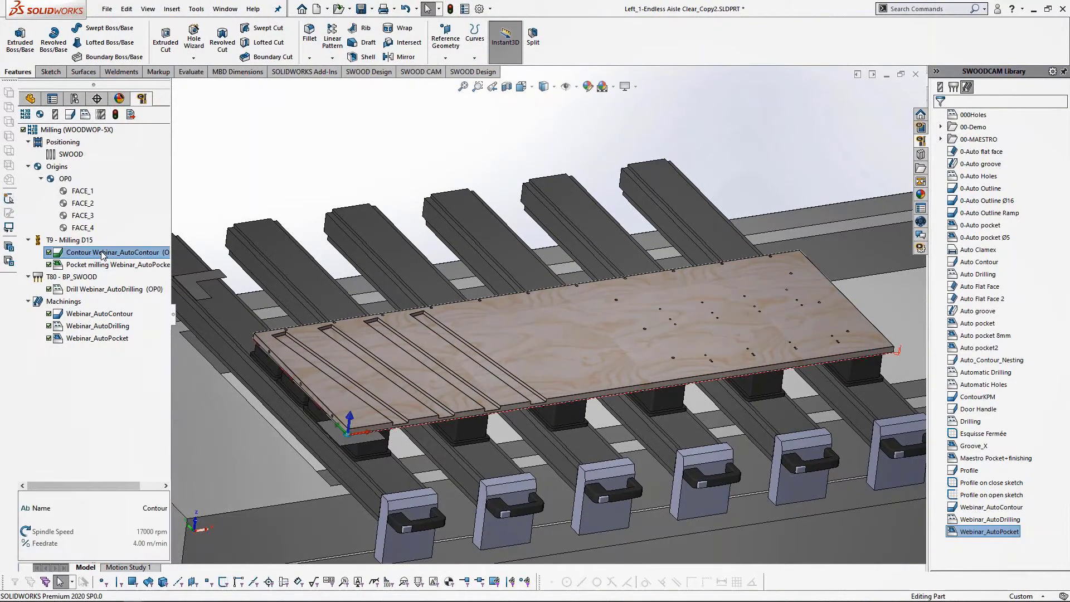
left_click(101, 265)
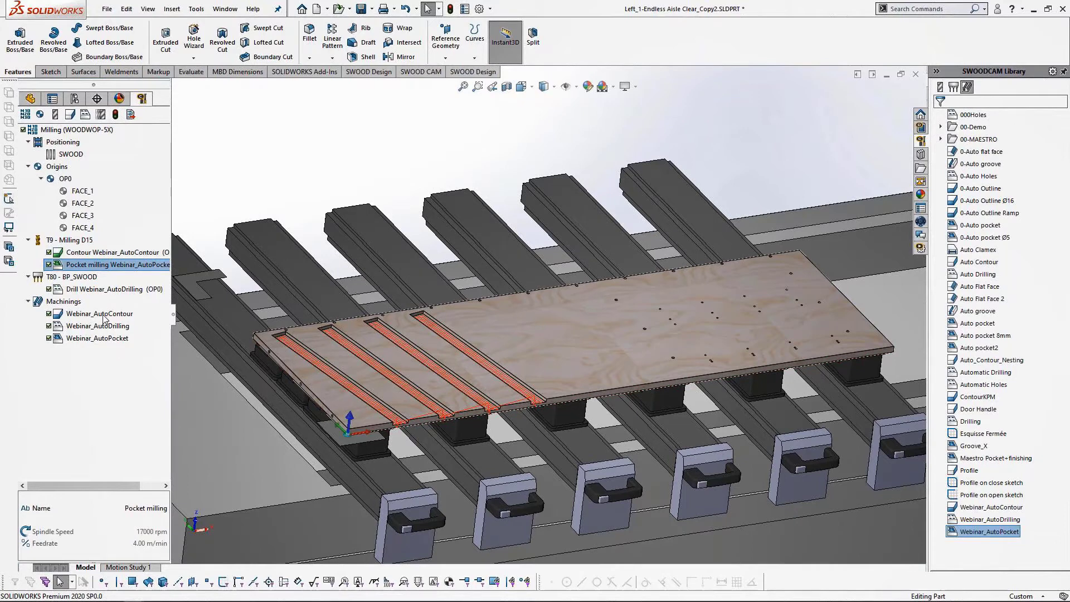
left_click(114, 290)
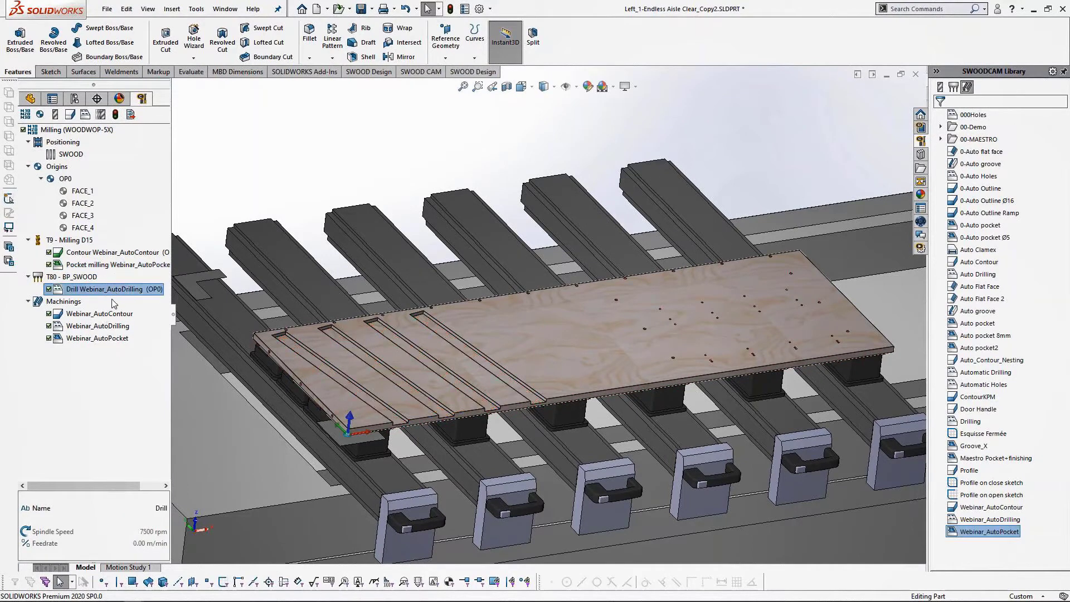
left_click(113, 340)
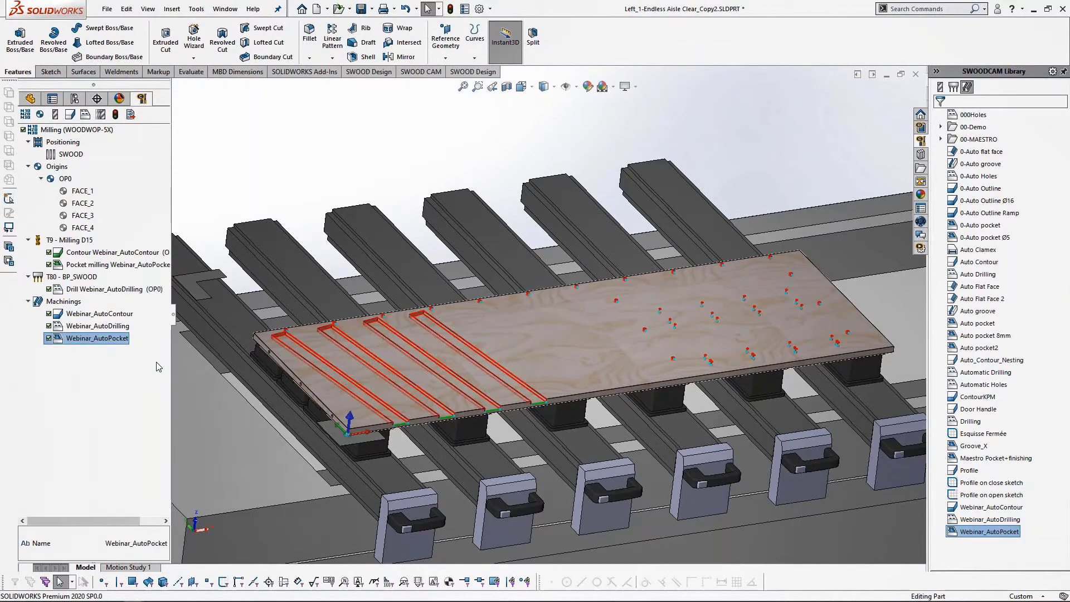
left_click(105, 328)
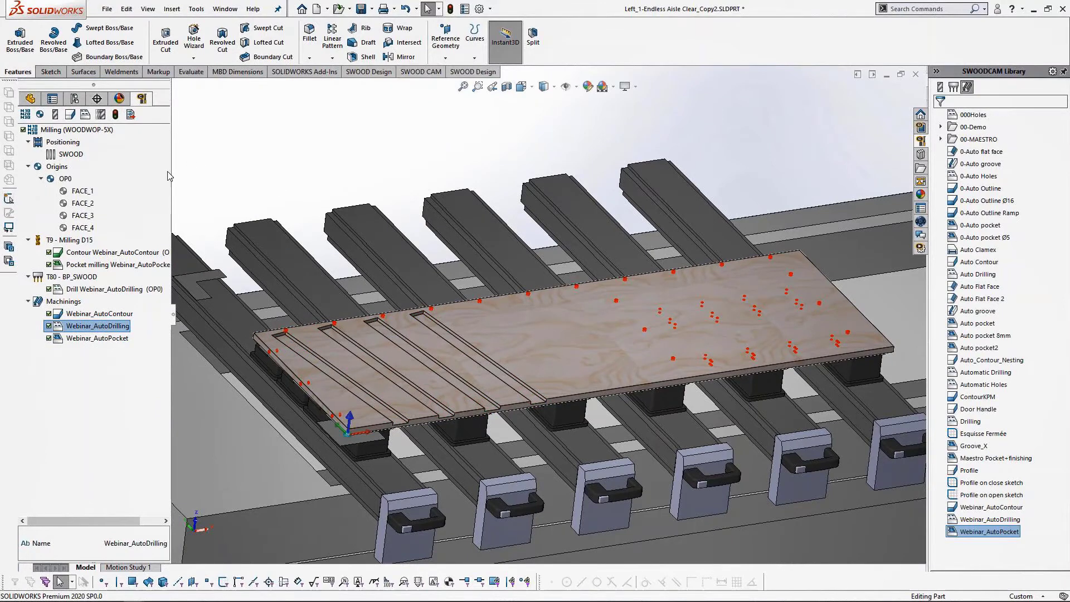
double_click(107, 131)
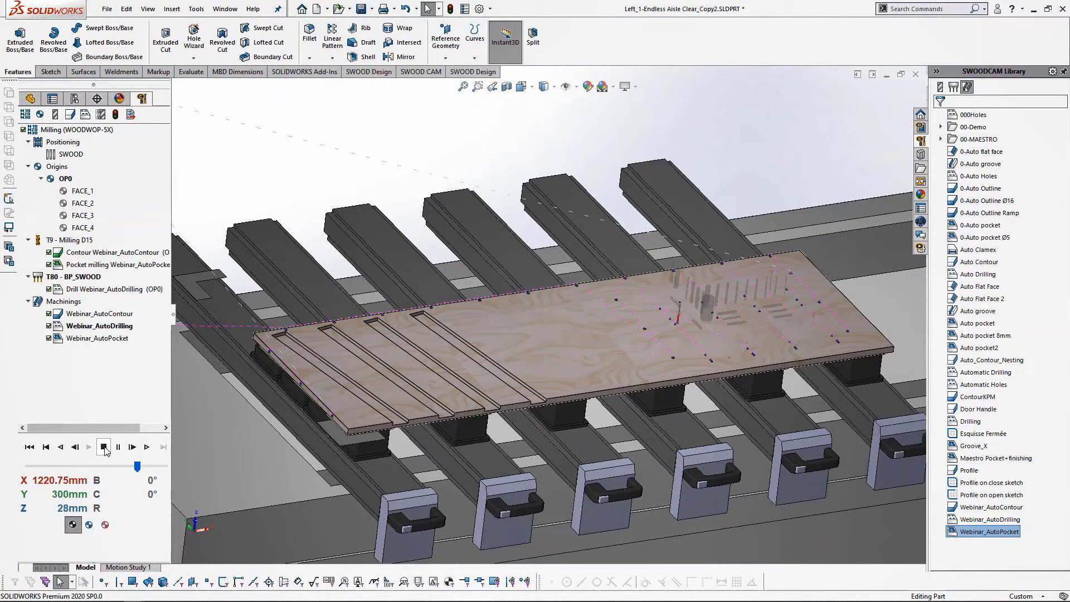
left_click(103, 446)
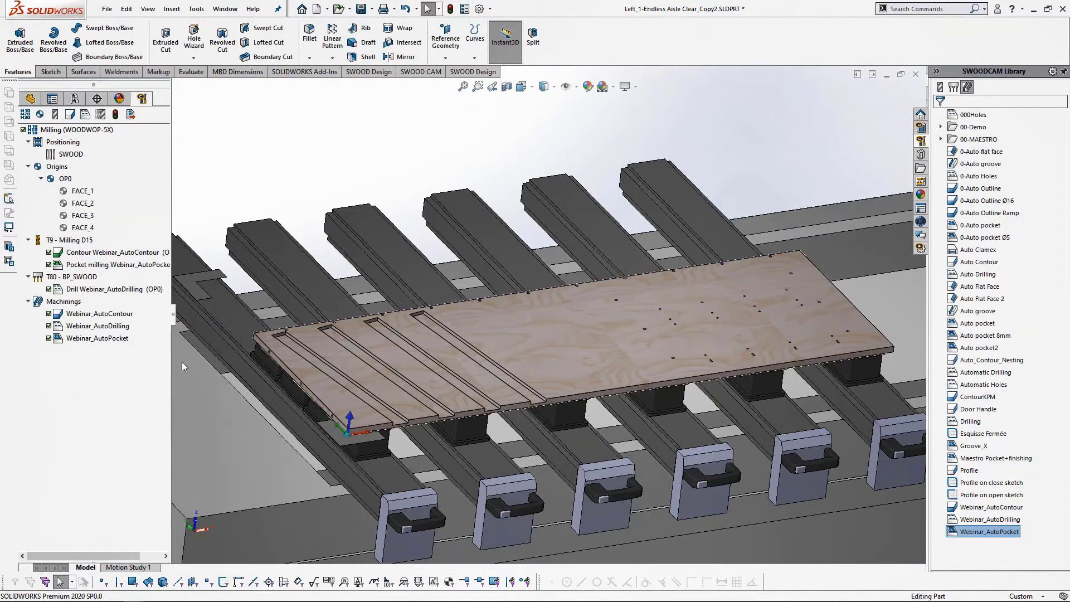
Generate the left panel's NC program file Left_1-Endless Aisle Clear_Copy2_Milling.MPR and look through its code, including the pocket milling section.
left_click(132, 116)
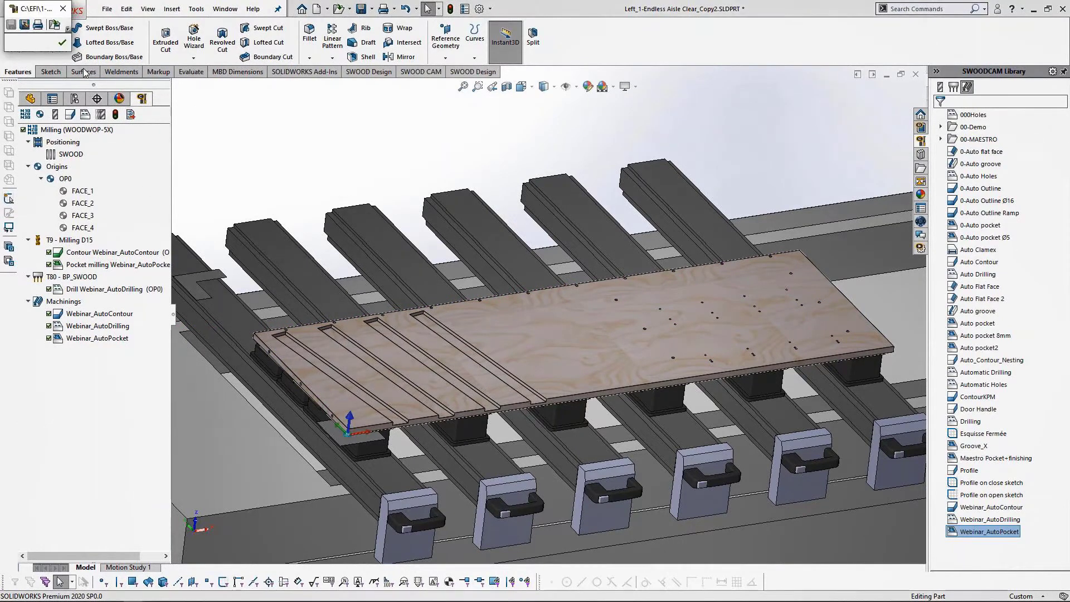
left_click_drag(69, 49, 524, 436)
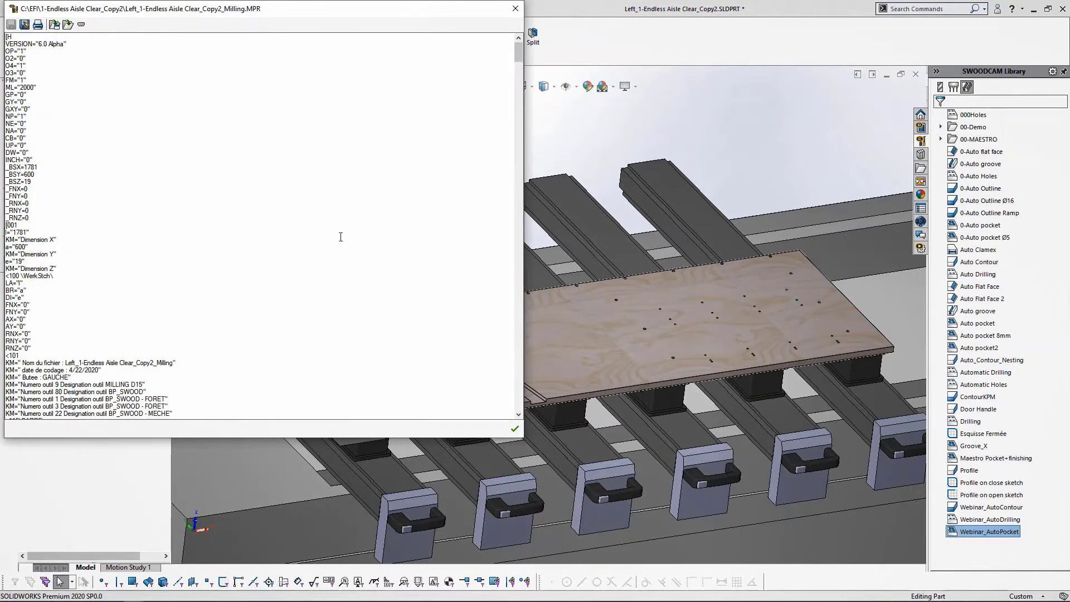
scroll(340, 237, "down", 10)
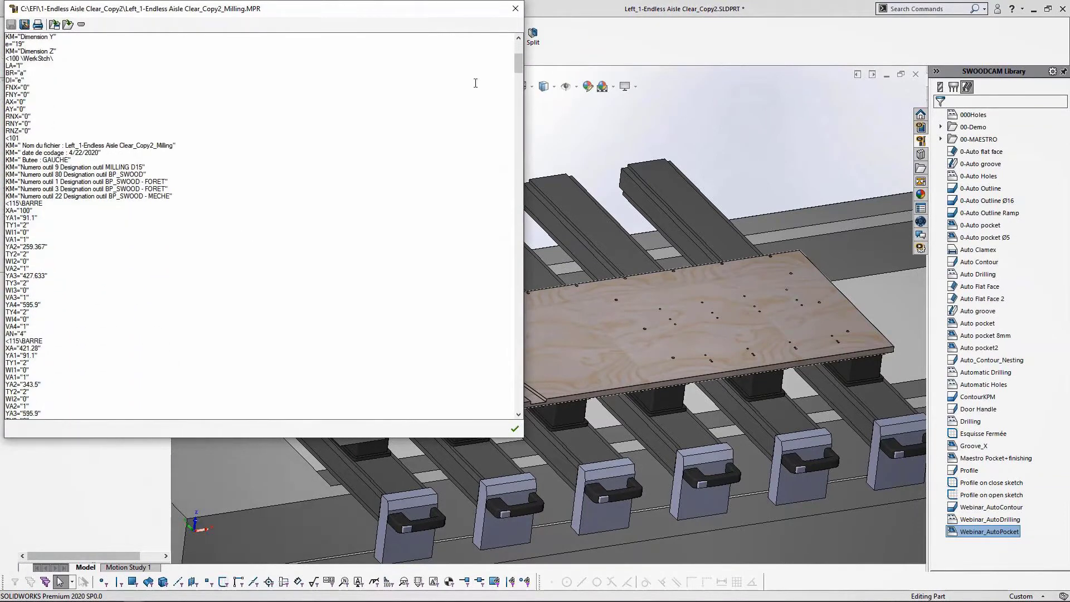
left_click_drag(522, 64, 519, 238)
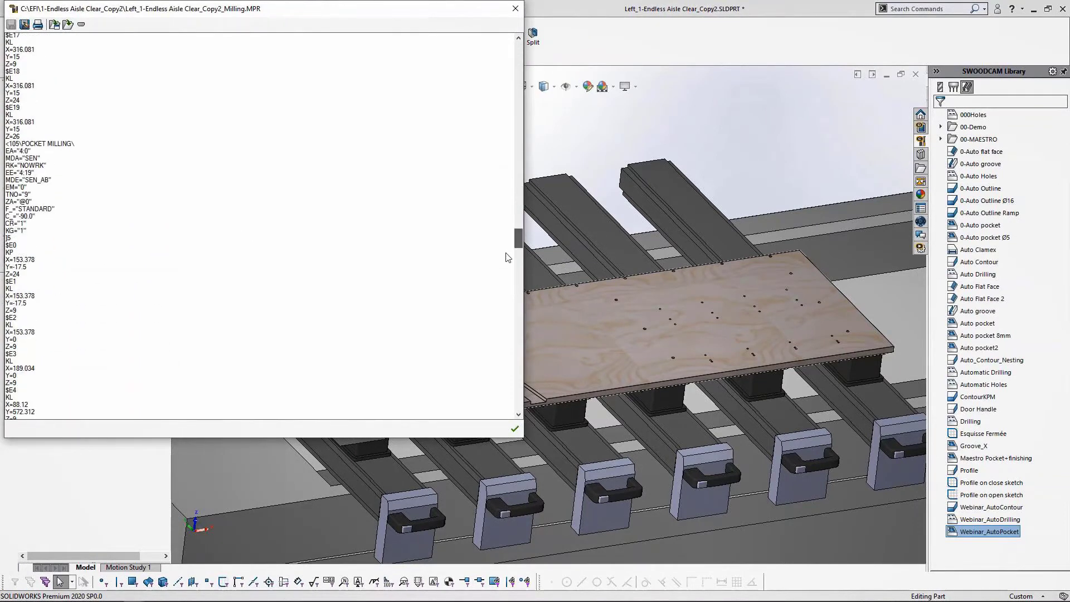
scroll(508, 257, "up", 15)
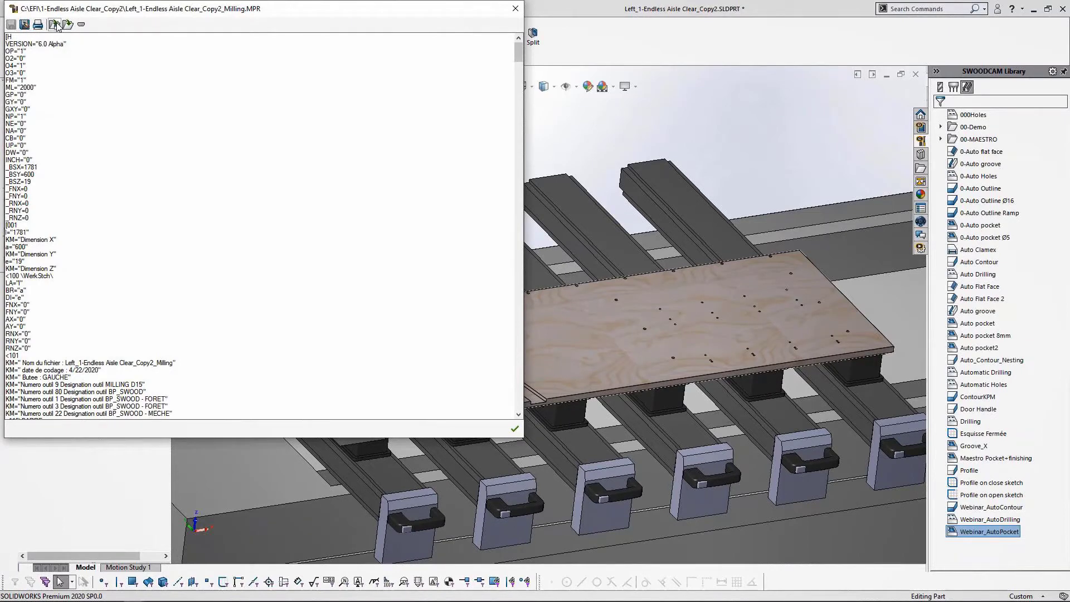
Open the generated MPR program in woodWOP, show it in 3D, and examine its Fräsen and Horizontalbohren processes.
left_click(54, 25)
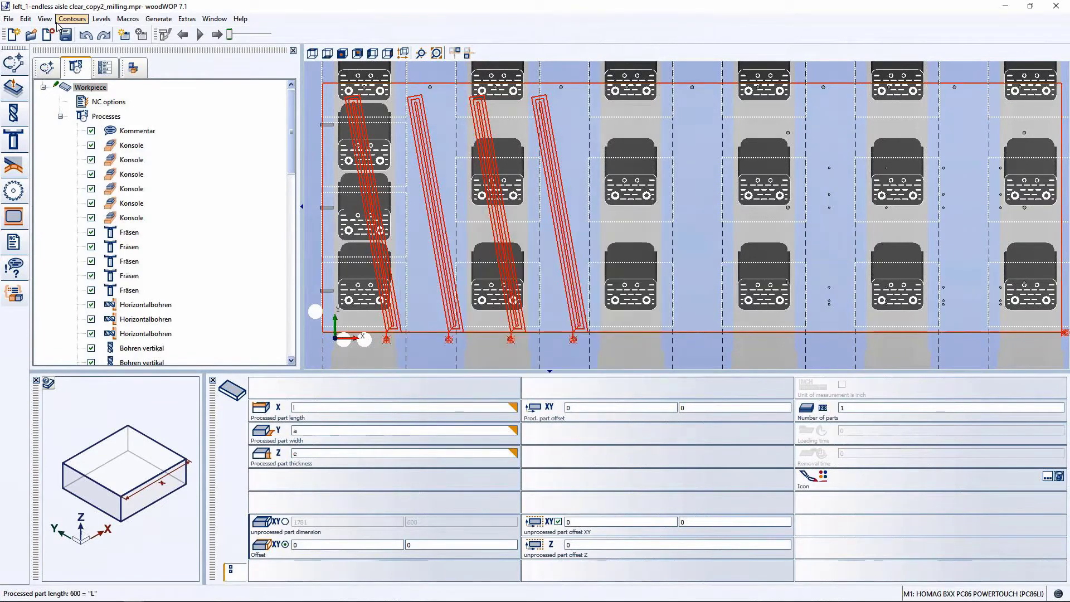
left_click(405, 53)
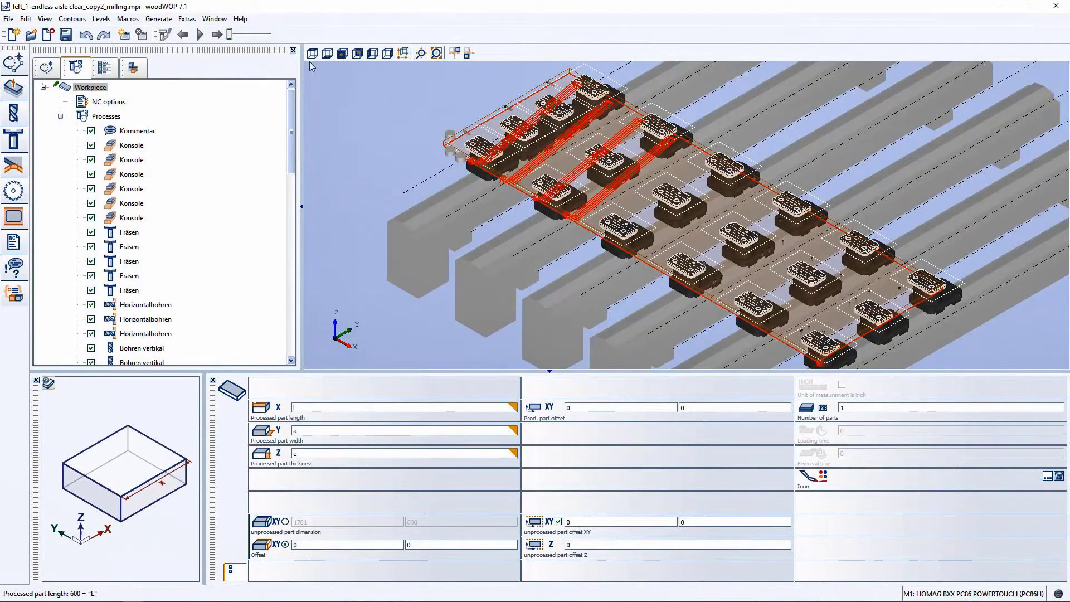
left_click(130, 232)
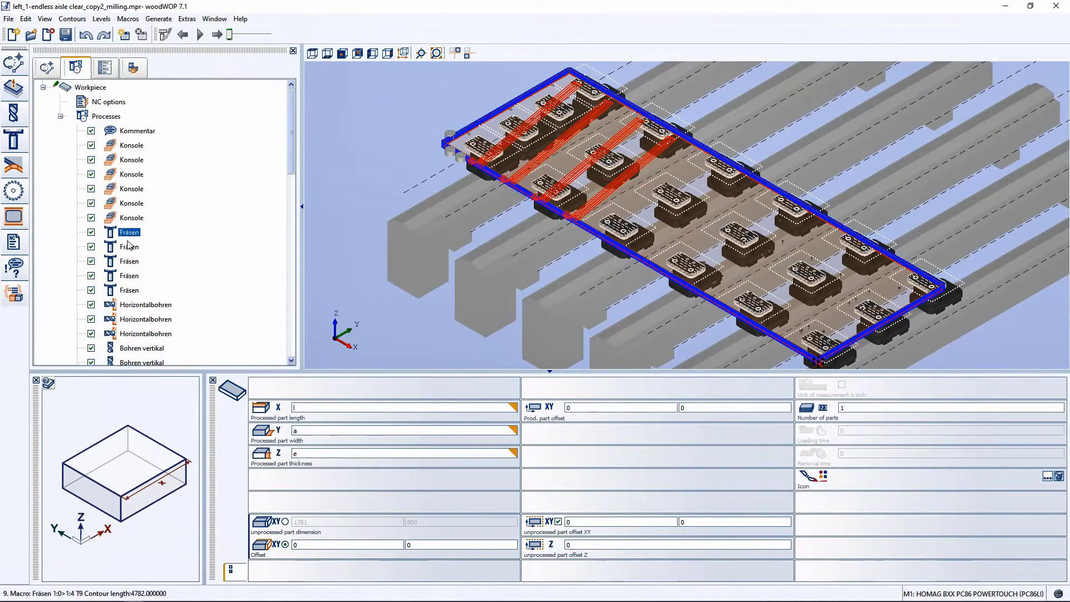
left_click(128, 304)
left_click(131, 319)
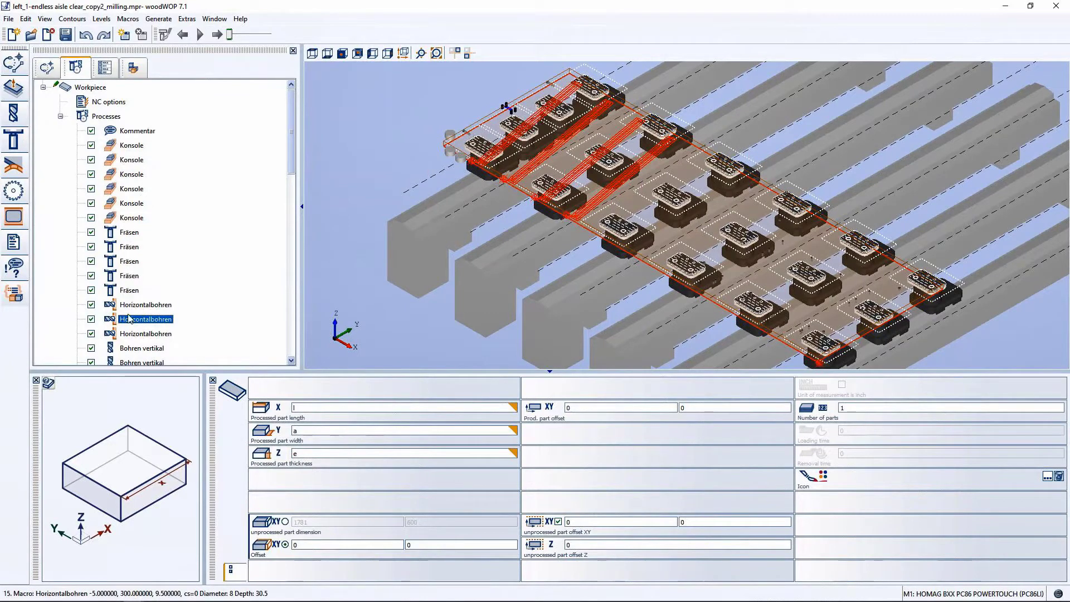
left_click(133, 289)
left_click(133, 276)
left_click(144, 262)
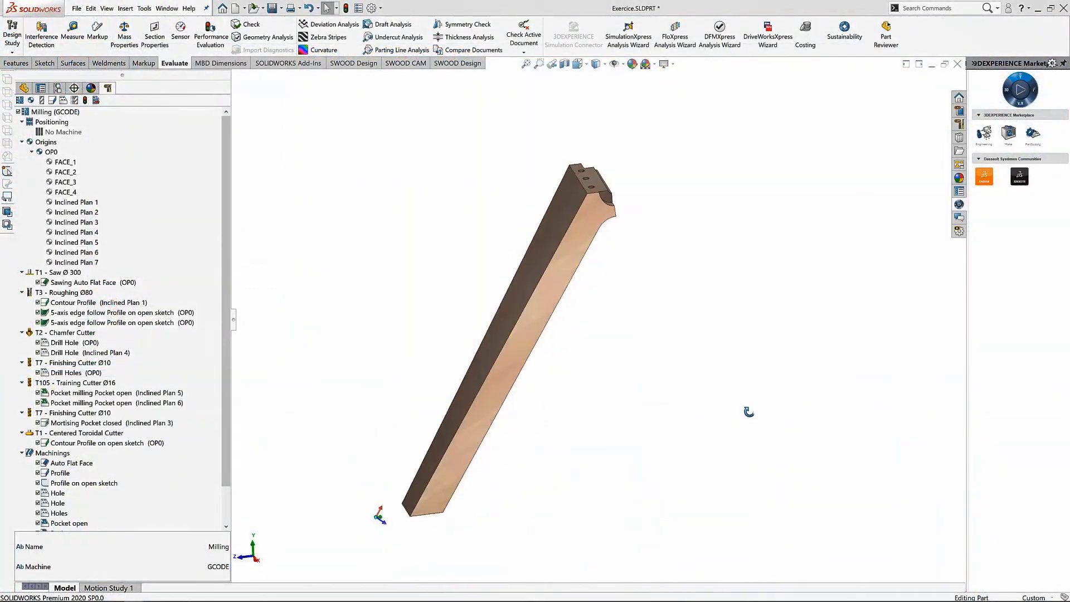
Examine the Exercice part from several sides and run the material removal simulation of its milling program.
middle_click_drag(748, 411, 226, 445)
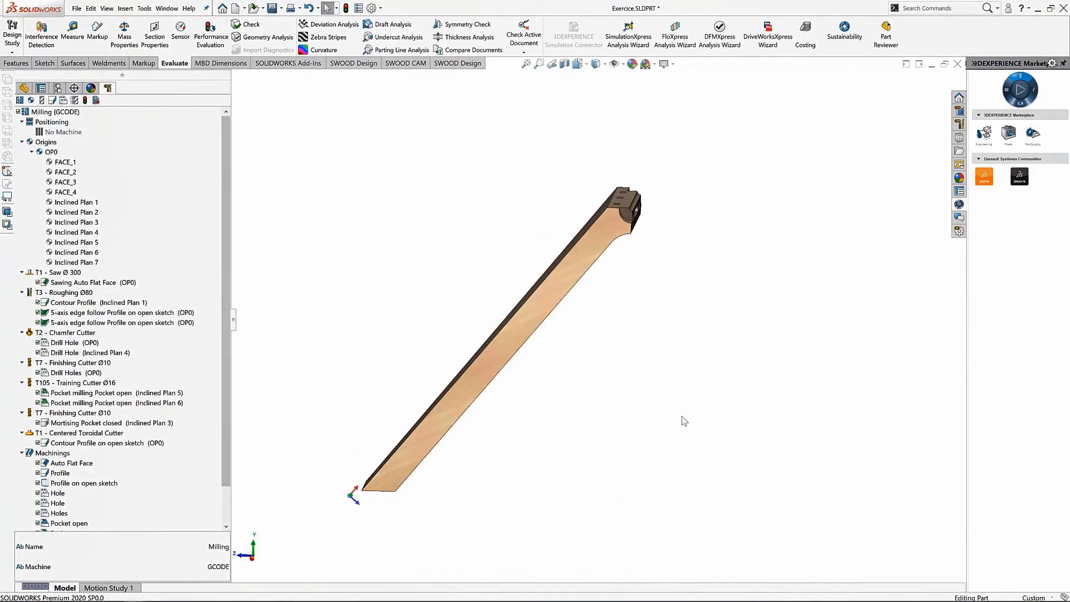
middle_click_drag(684, 422, 659, 416)
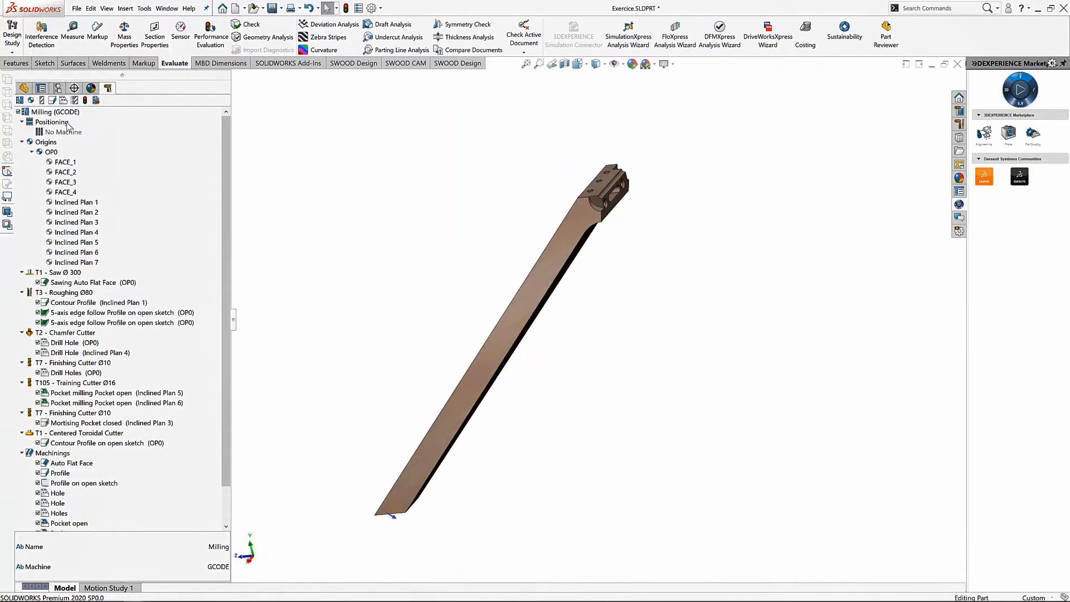
middle_click_drag(389, 444, 192, 504)
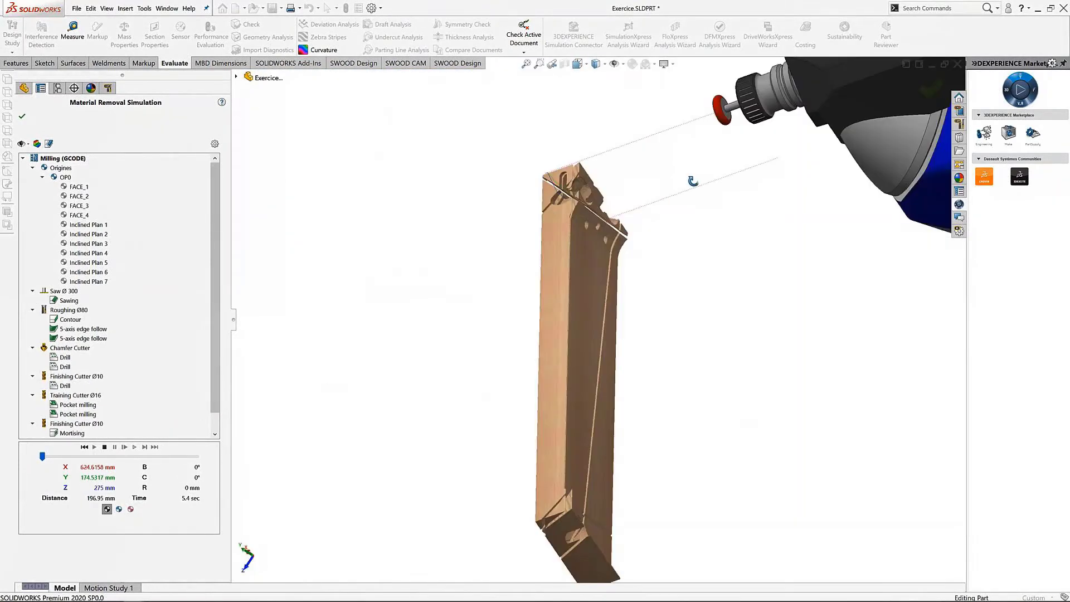
Highlight the scrap pieces in the material removal simulation, then hide the tool and the scraps to inspect the machined part.
left_click(49, 144)
middle_click_drag(579, 311, 617, 316)
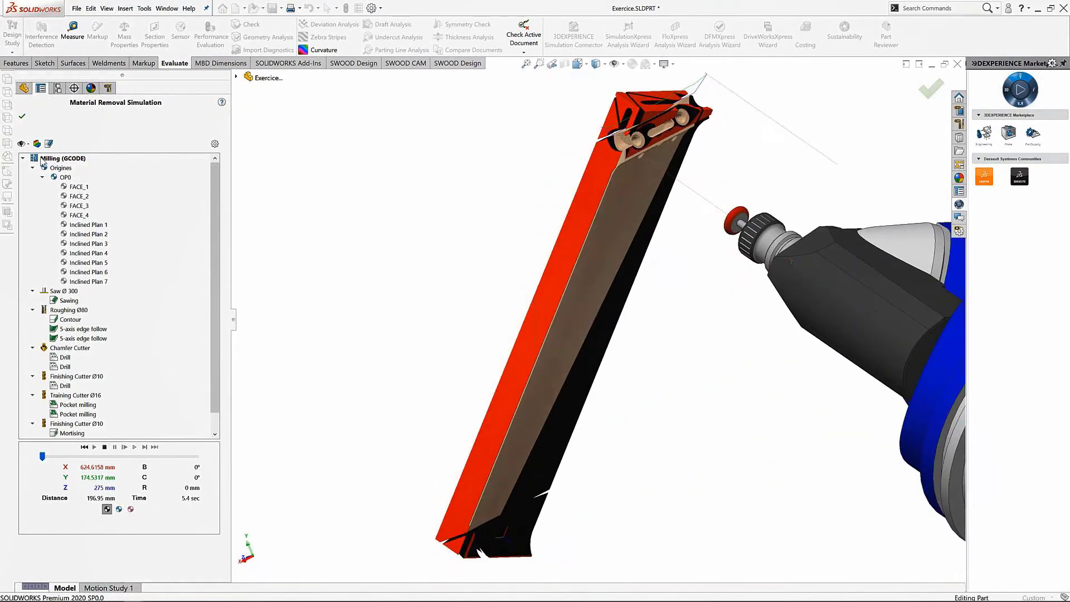
left_click(28, 144)
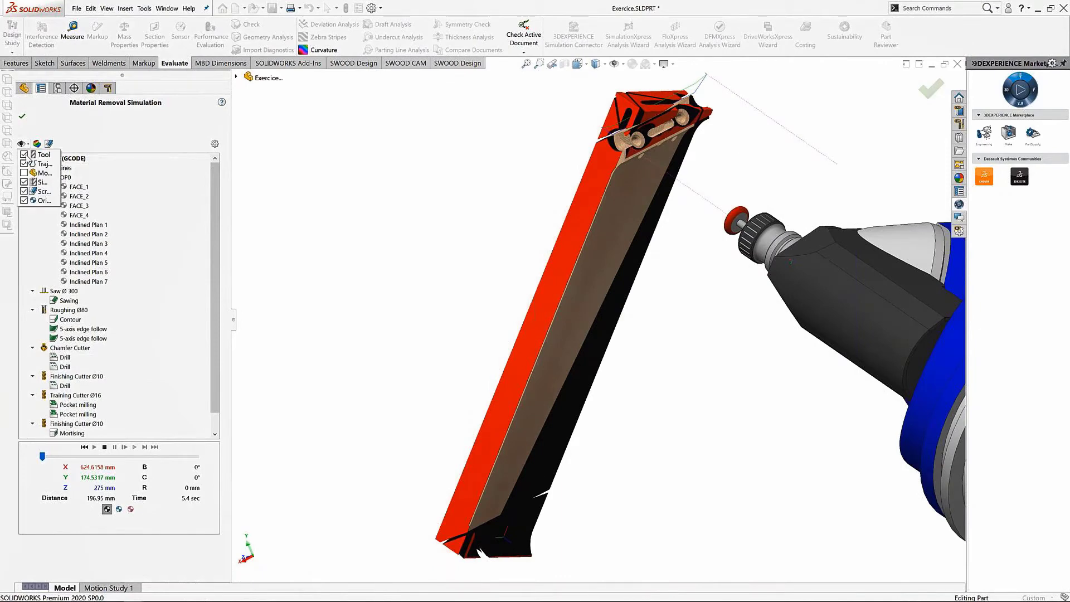
left_click(24, 154)
left_click(24, 182)
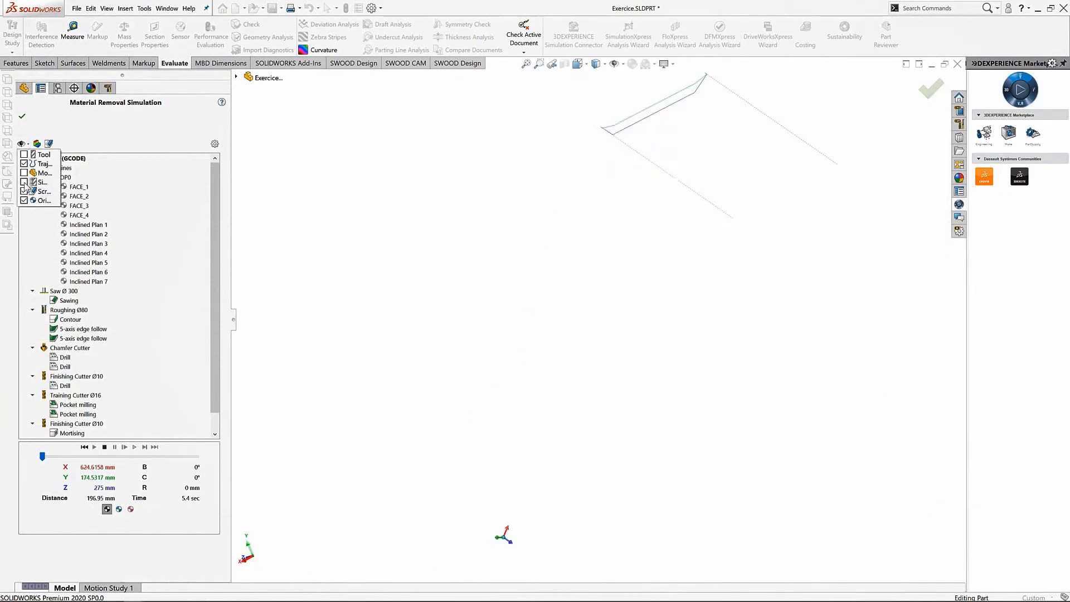
left_click(24, 182)
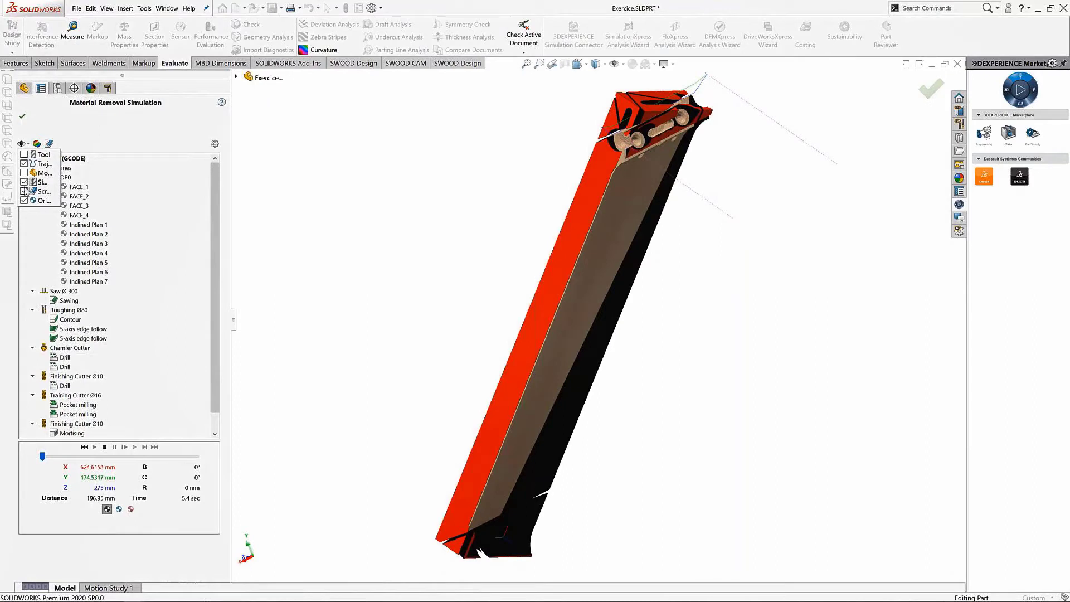
left_click(23, 191)
middle_click_drag(663, 311, 683, 296)
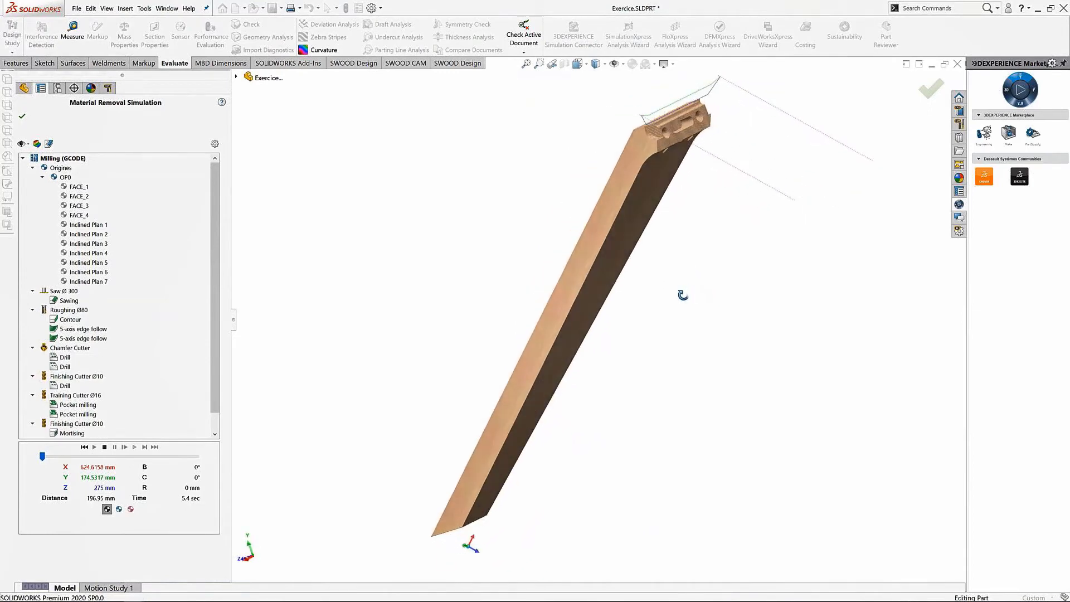
Compare the machined stock with the Exercice model and inspect the differences at both ends of the part.
left_click(37, 144)
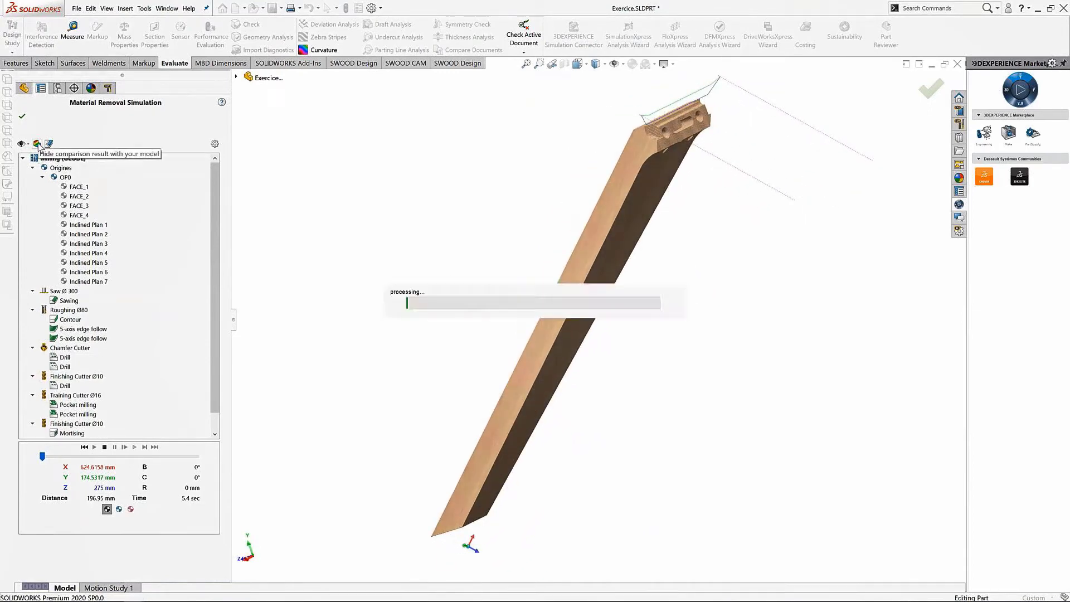
middle_click_drag(695, 212, 634, 145)
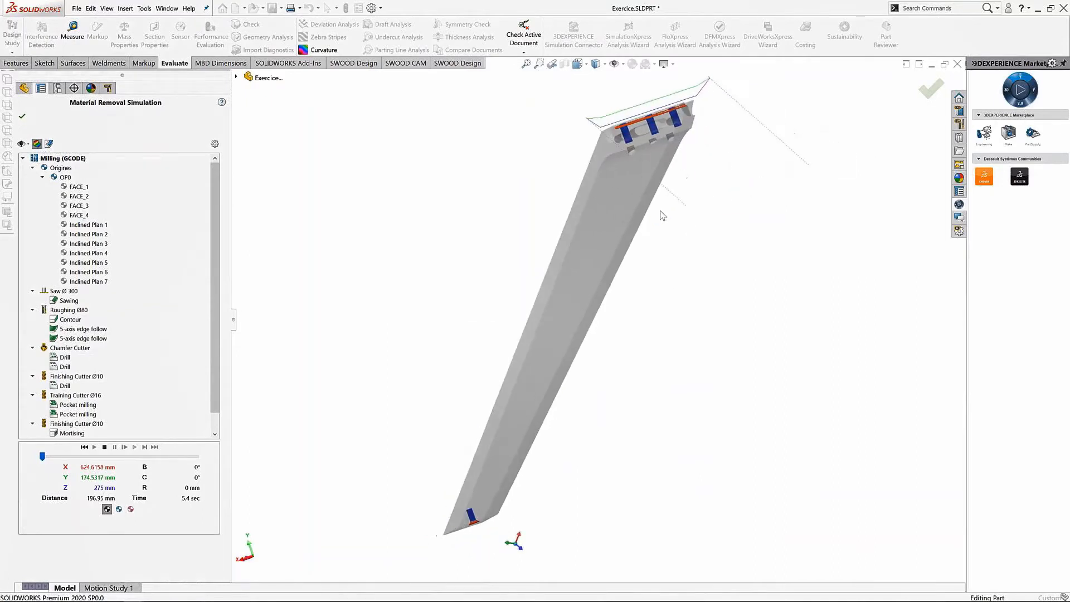
middle_click_drag(488, 512, 645, 338)
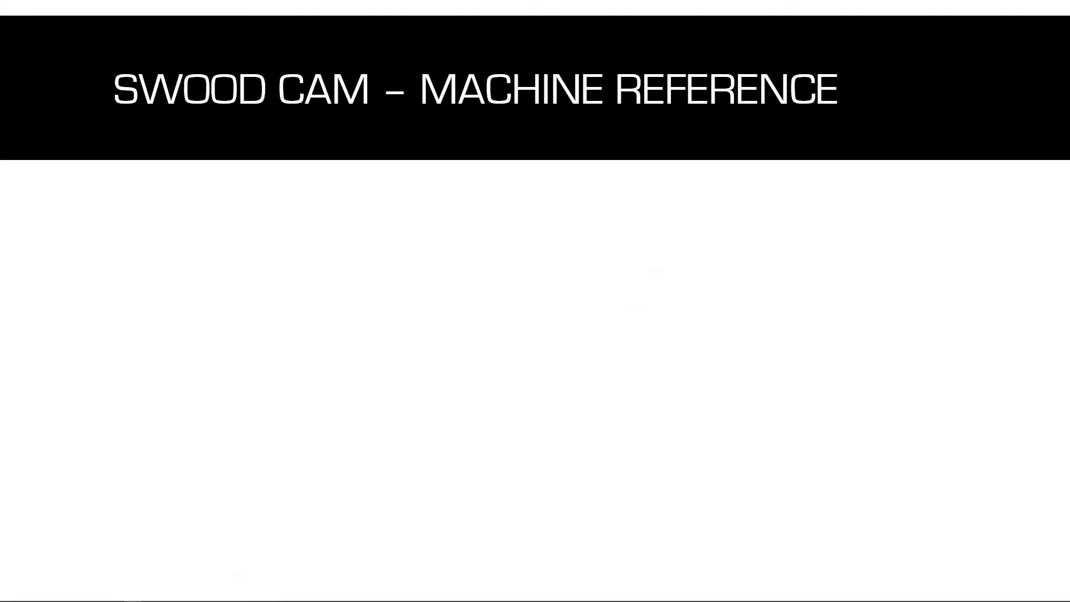
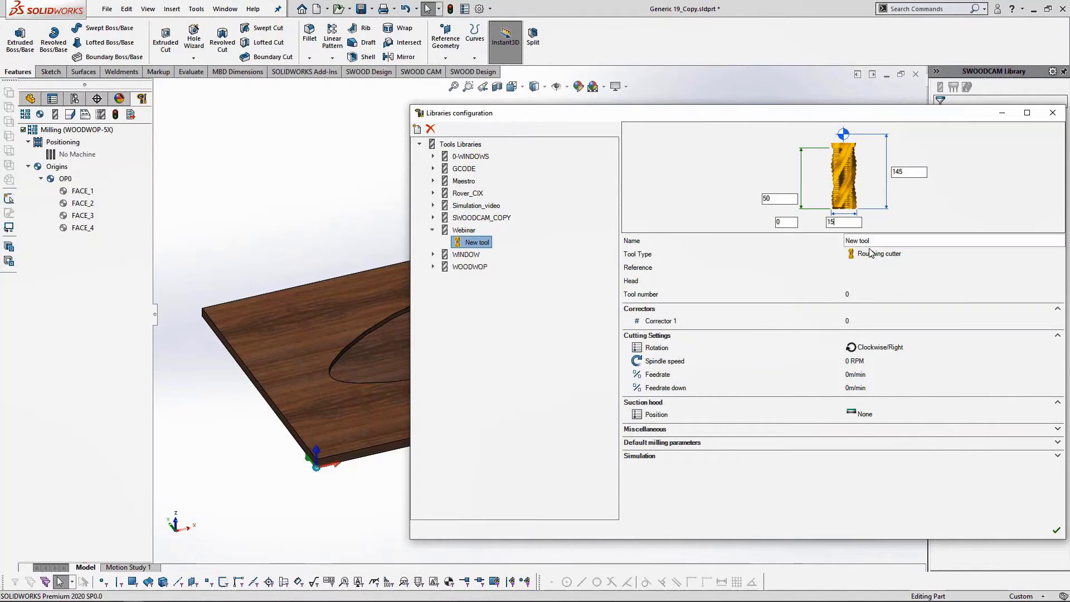
Give the new tool in the Webinar library head 1, tool number 10 and the tool type Finishing Cutter.
left_click(868, 280)
type("1")
left_click(867, 293)
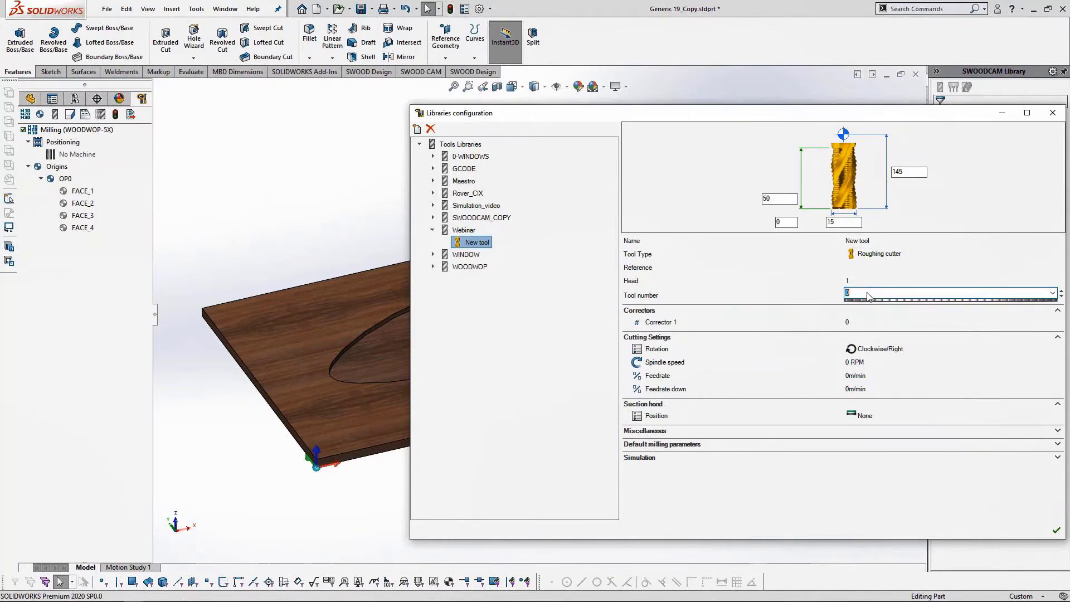
left_click(929, 254)
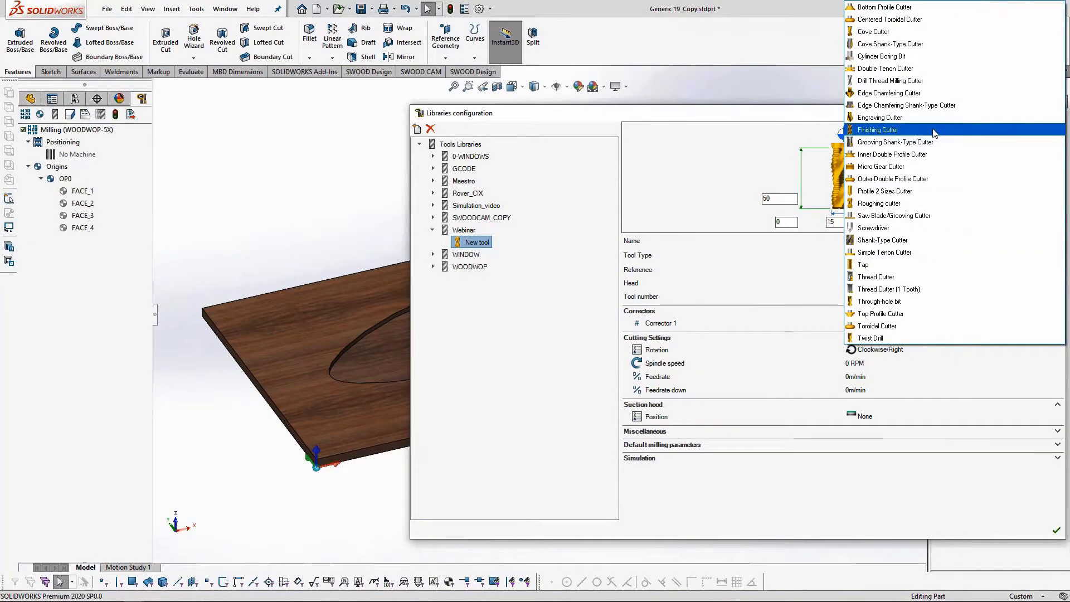
left_click(934, 131)
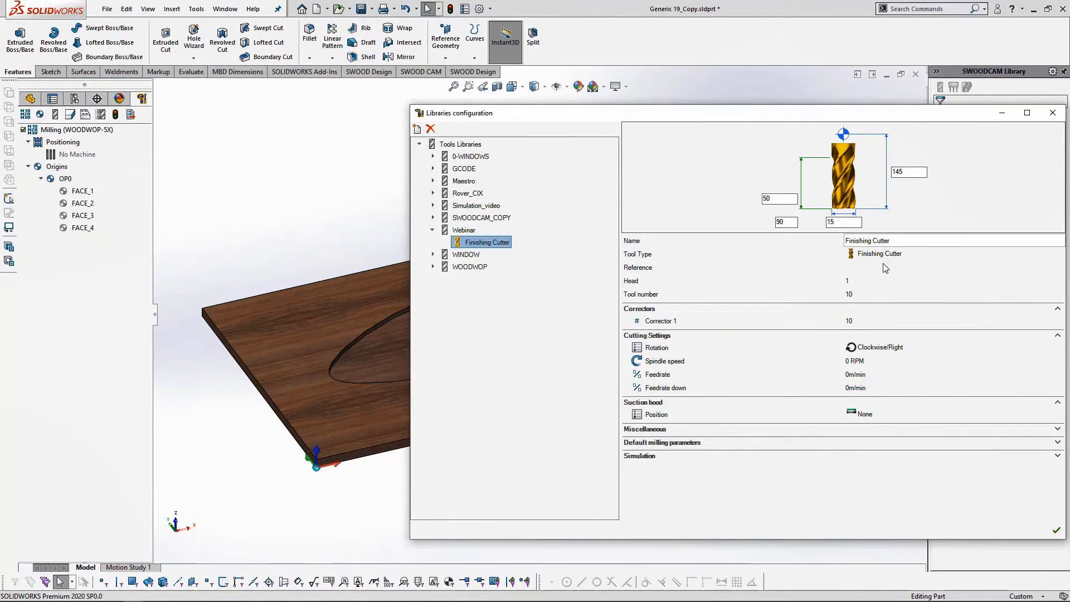
Set the Finishing Cutter's spindle speed to 17000 RPM and its feedrate to 4 m/min, review its remaining parameters and save the tool.
left_click(885, 362)
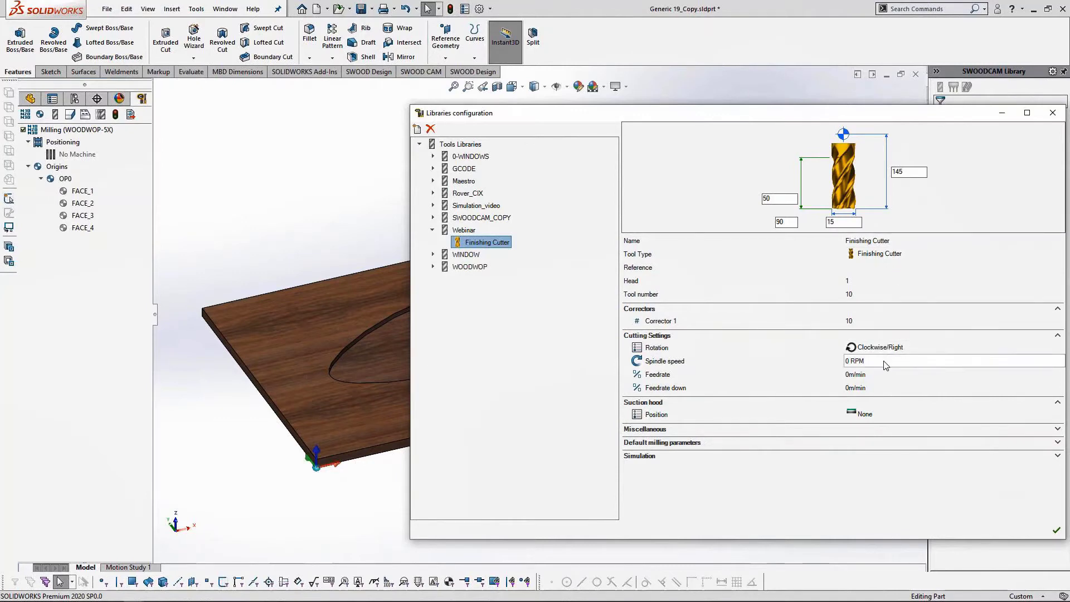
type("17000")
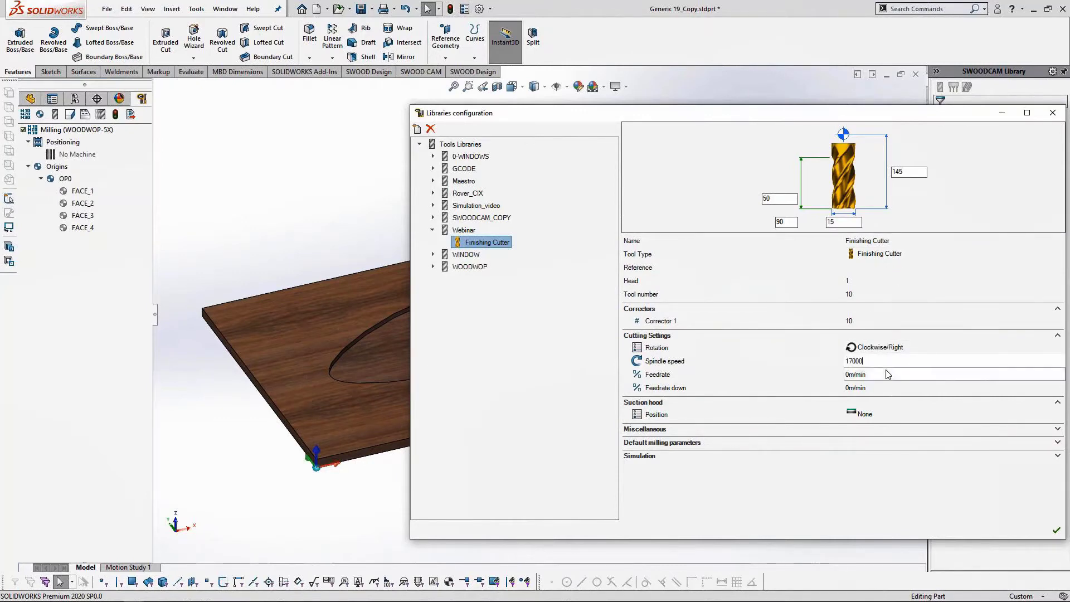
left_click(888, 374)
type("4")
key("Return")
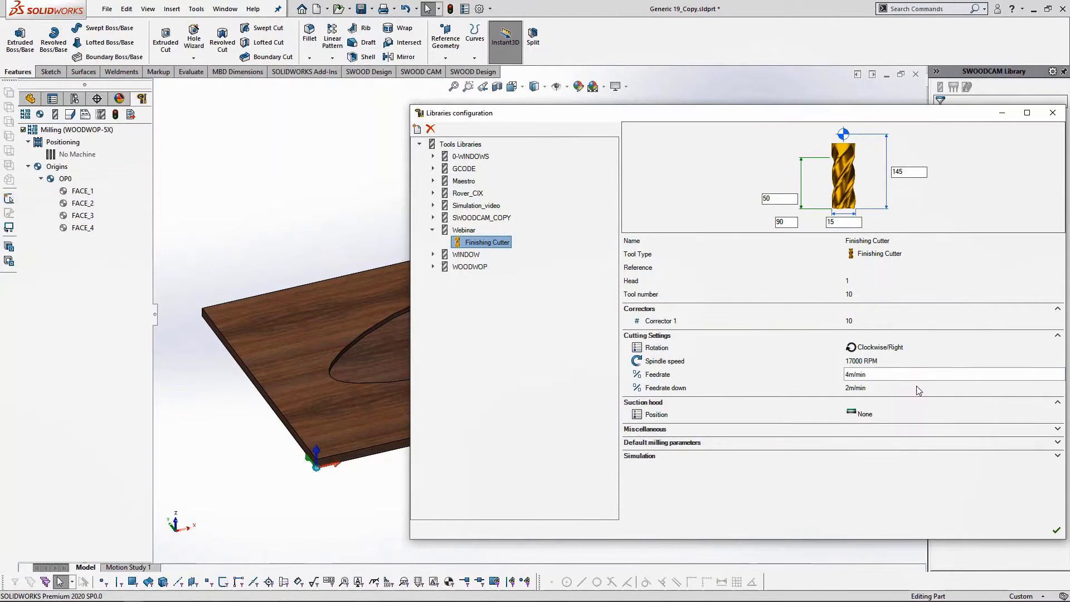
left_click(1057, 430)
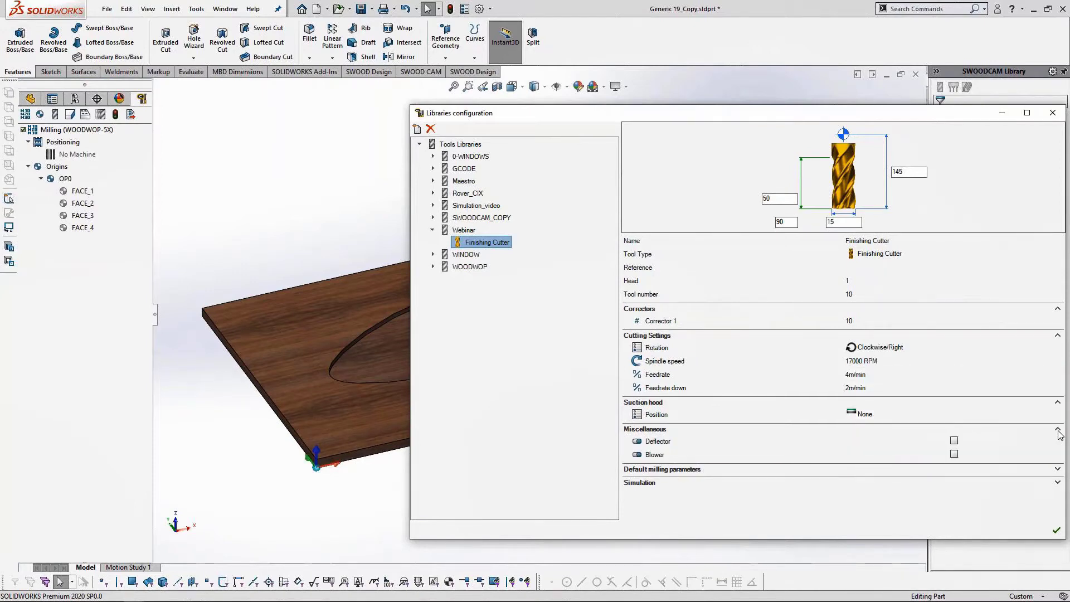
left_click(1058, 469)
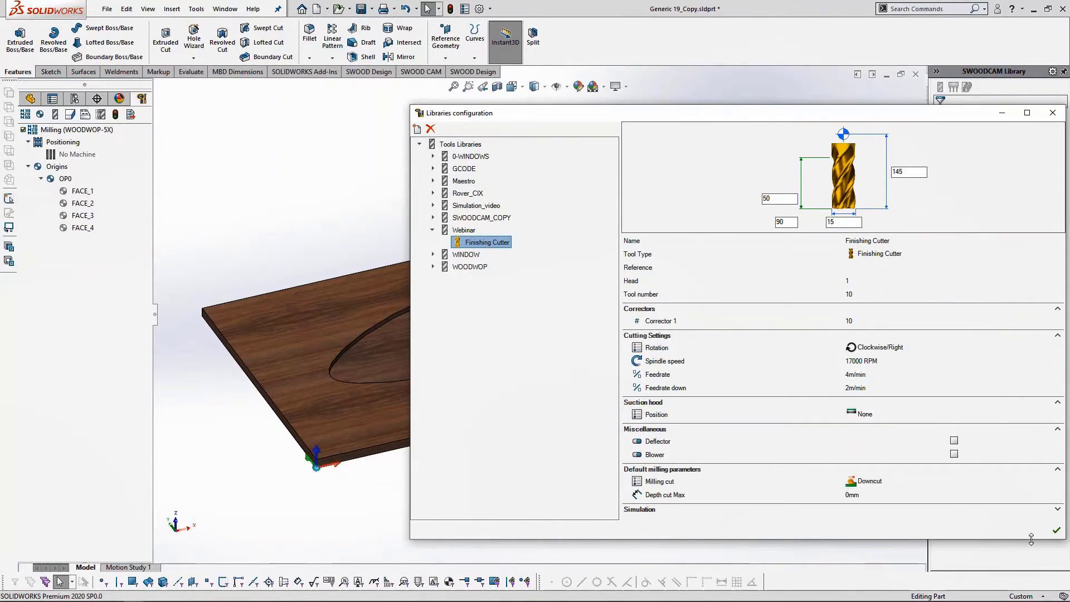
left_click(1056, 530)
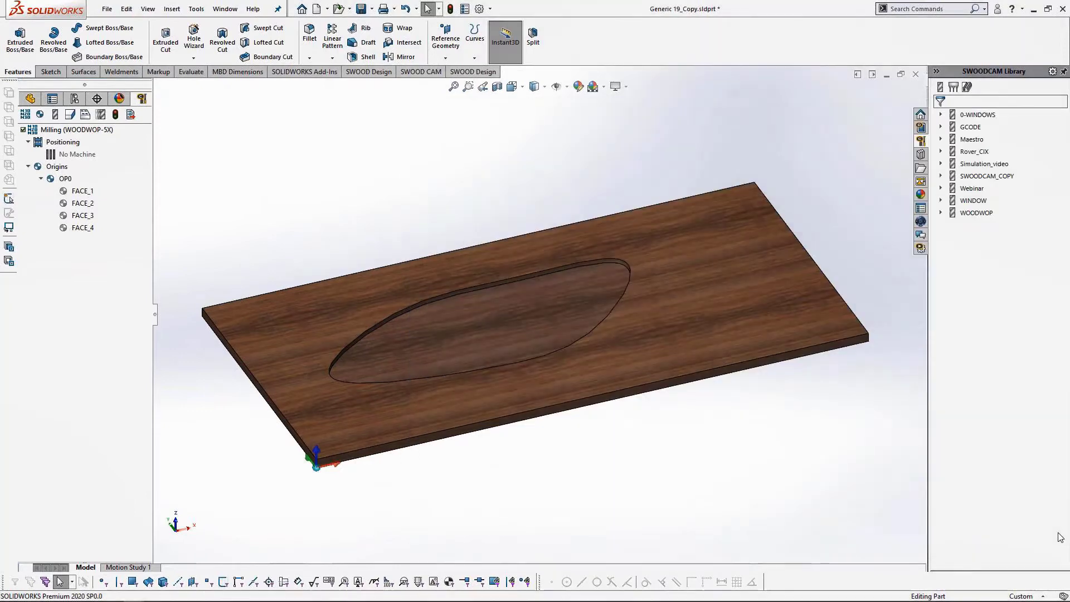
Reopen the Finishing Cutter from the Webinar library for editing and rename it MillingD15.
left_click(941, 189)
left_click(994, 205)
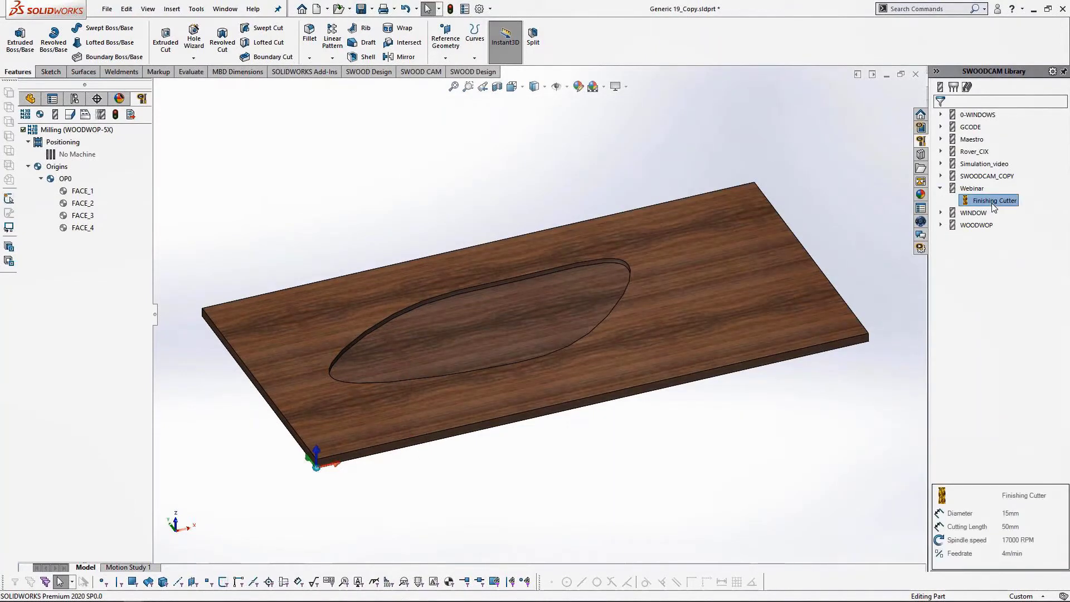
right_click(994, 205)
left_click(998, 215)
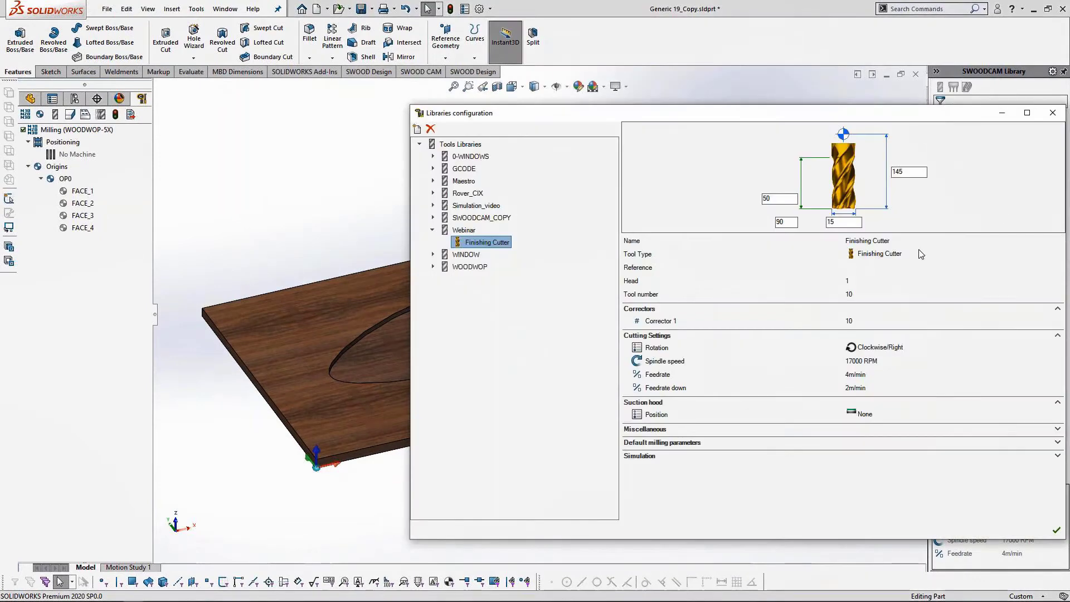
left_click(885, 239)
type("MillingD15")
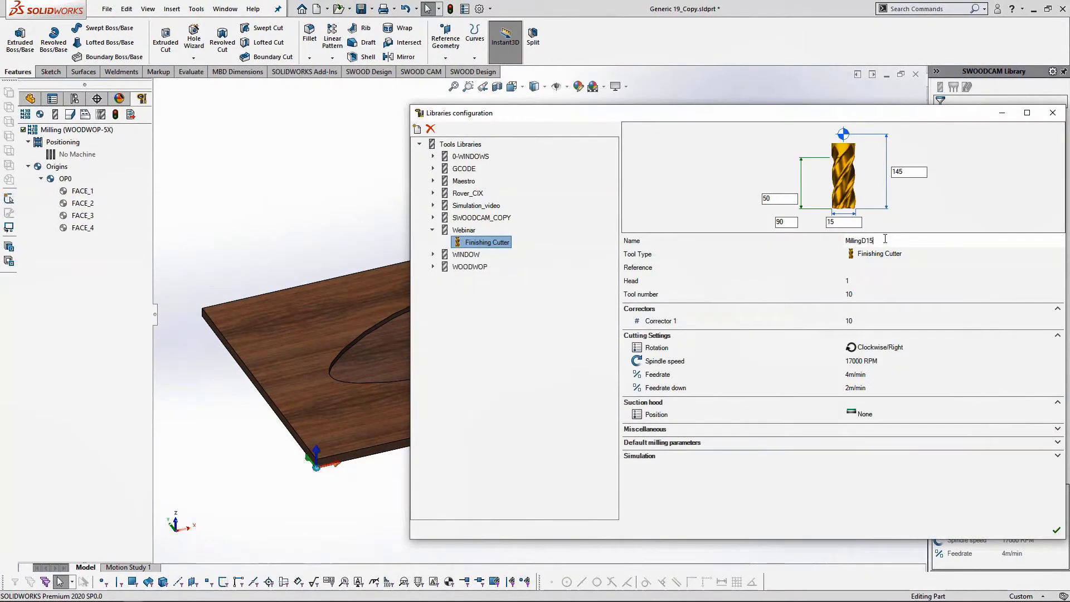
key("Return")
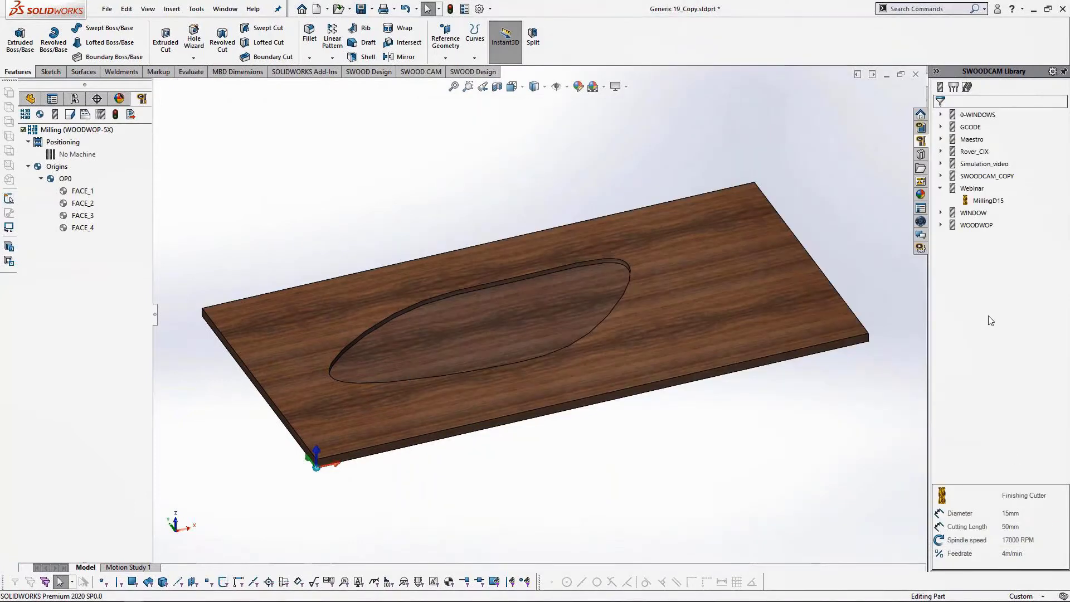
Add MillingD15 to the panel's milling program and create an Auto pocket machining with a Pocket milling operation using that tool.
left_click(998, 201)
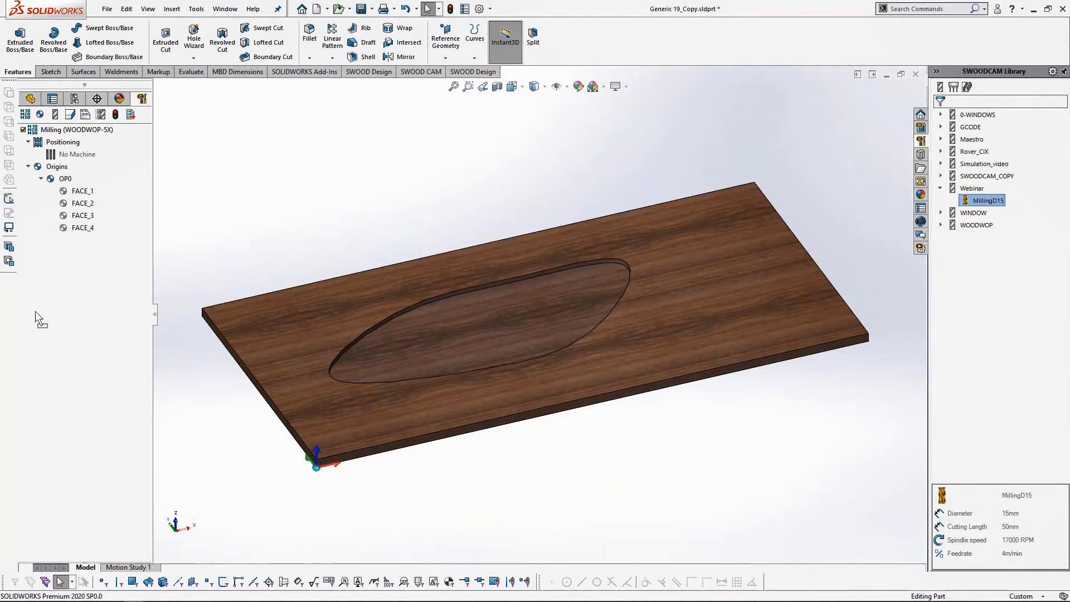
left_click_drag(39, 318, 40, 315)
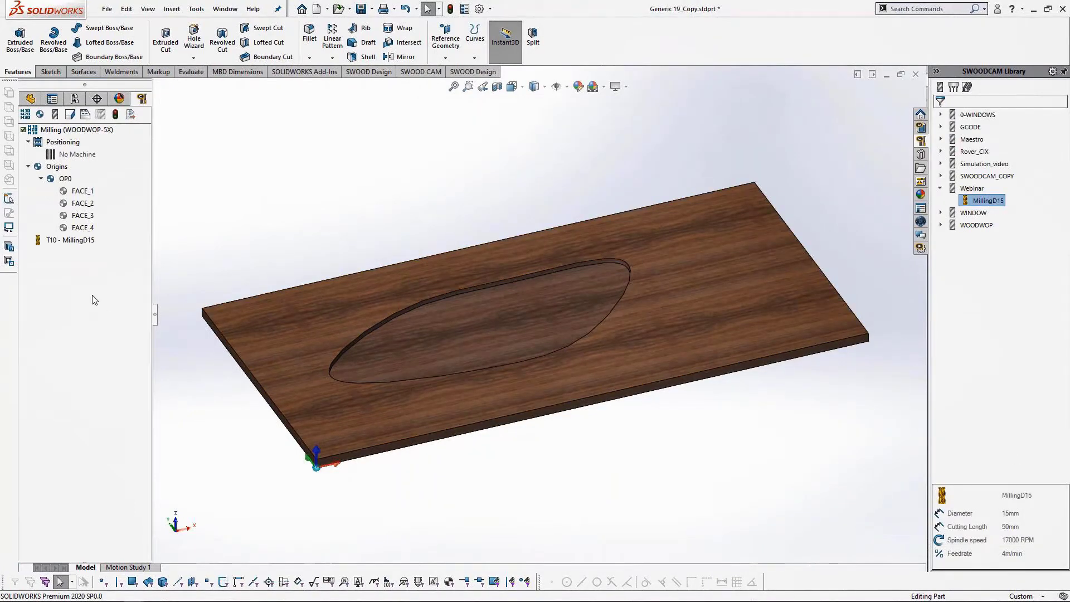
left_click(69, 114)
left_click(113, 129)
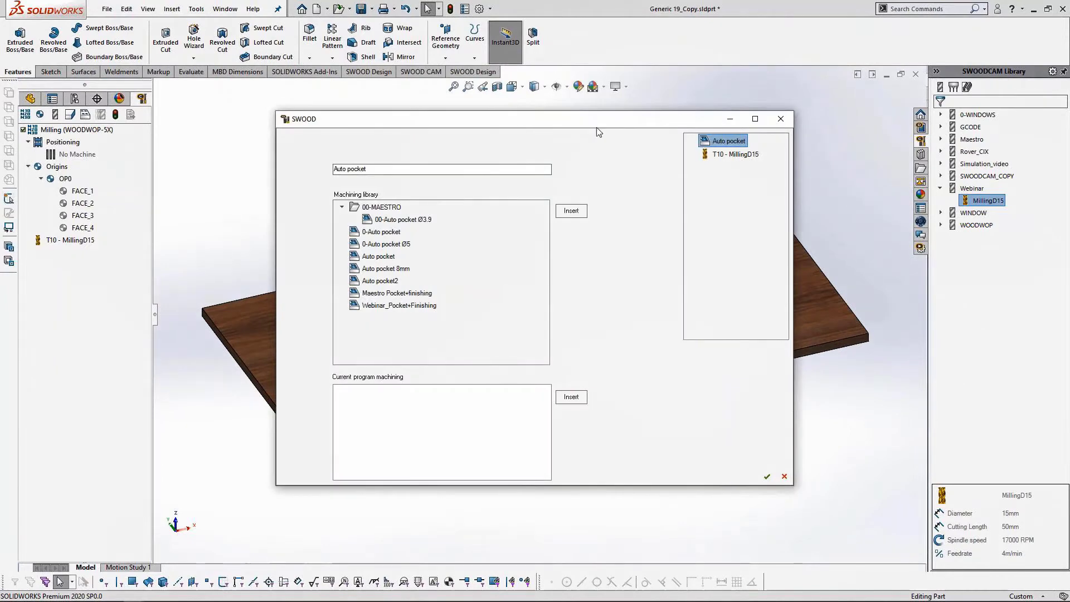
left_click(713, 155)
left_click(377, 232)
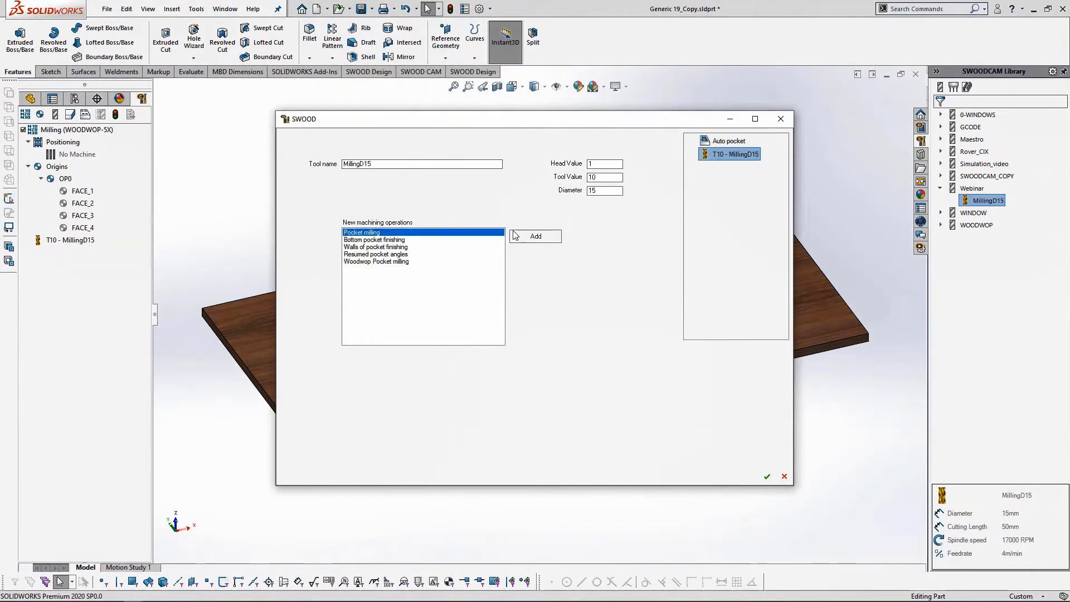
left_click(535, 236)
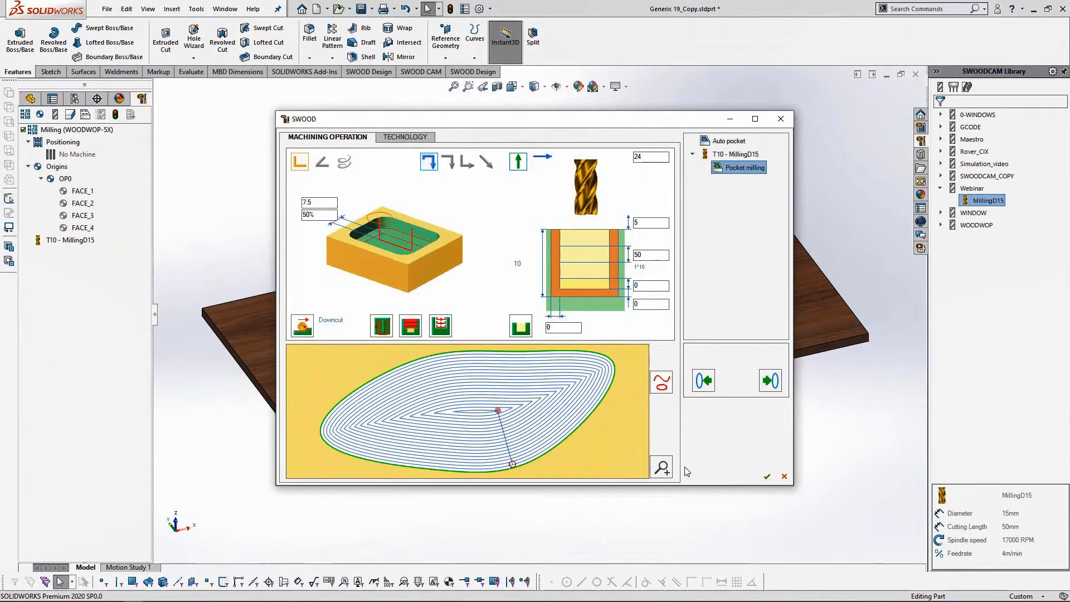
left_click(767, 476)
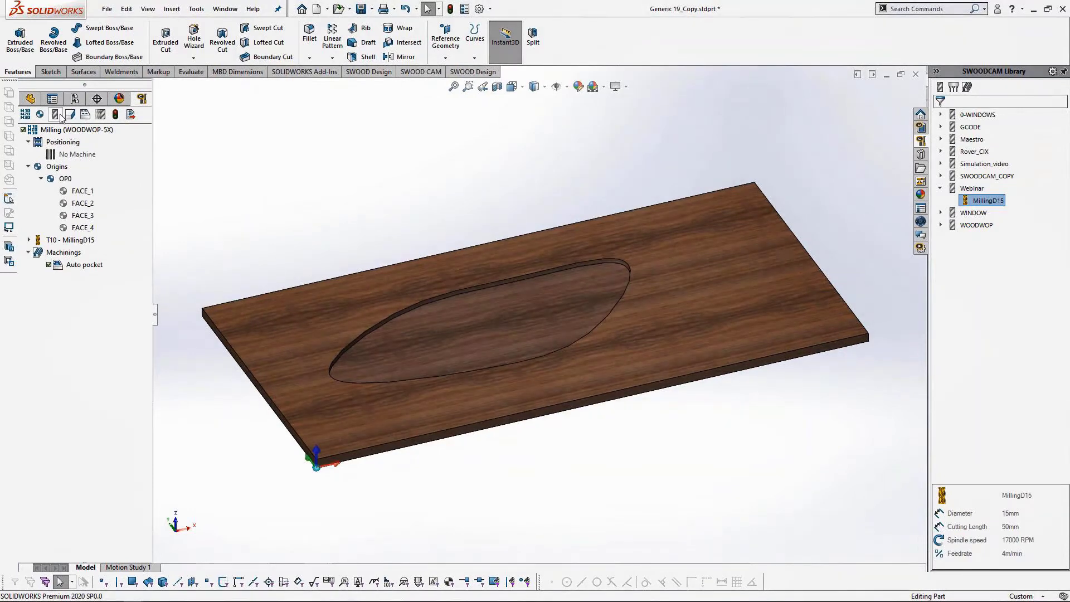
Simulate the auto pocket toolpath on the panel, then switch to the Milling D15 part and inspect the tool model.
left_click(100, 114)
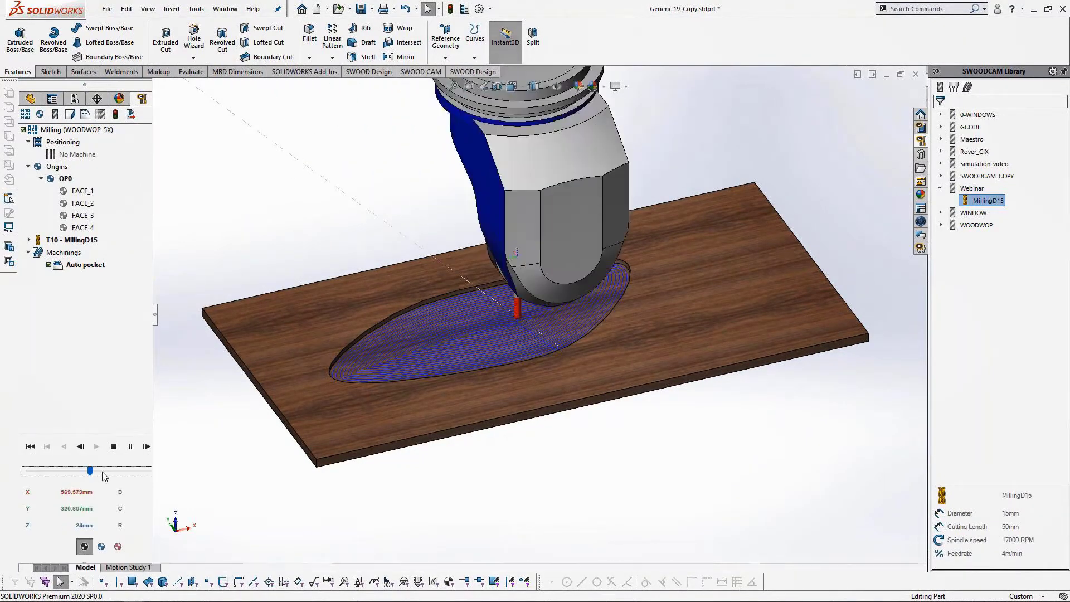
middle_click_drag(488, 464, 488, 437)
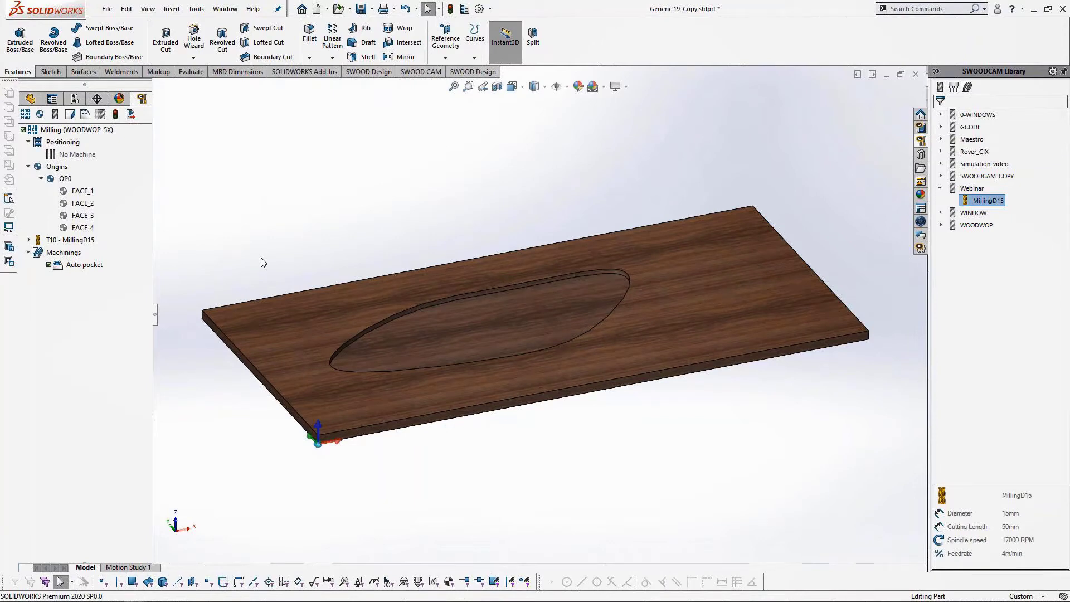
key("ctrl+Tab")
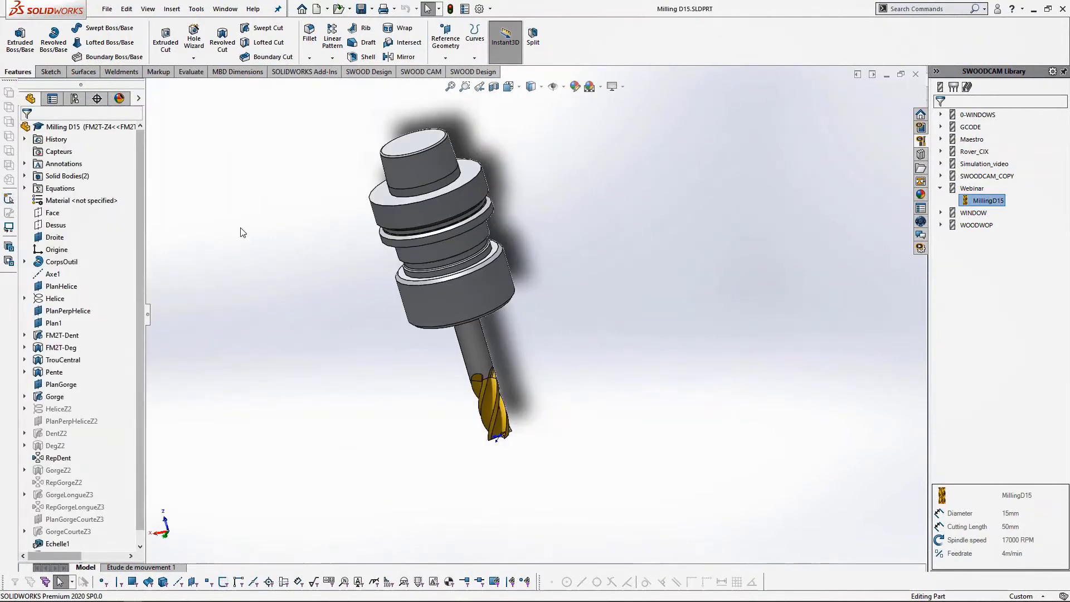
scroll(125, 260, "down", 1)
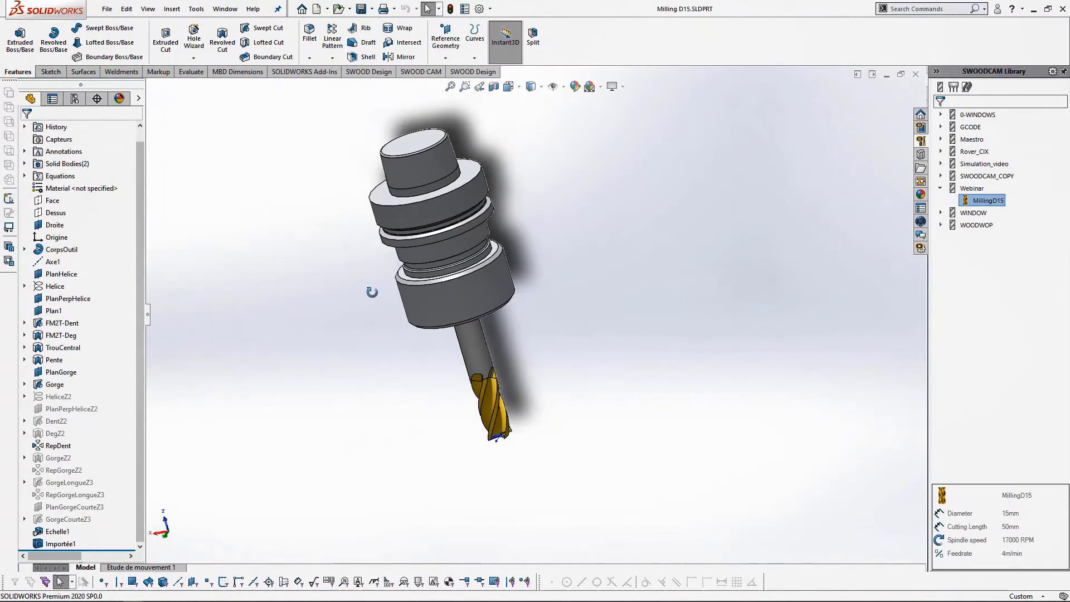
mouse_move(372, 291)
middle_mouse_down()
mouse_move(465, 303)
mouse_move(310, 313)
mouse_move(477, 314)
mouse_move(363, 301)
middle_mouse_up()
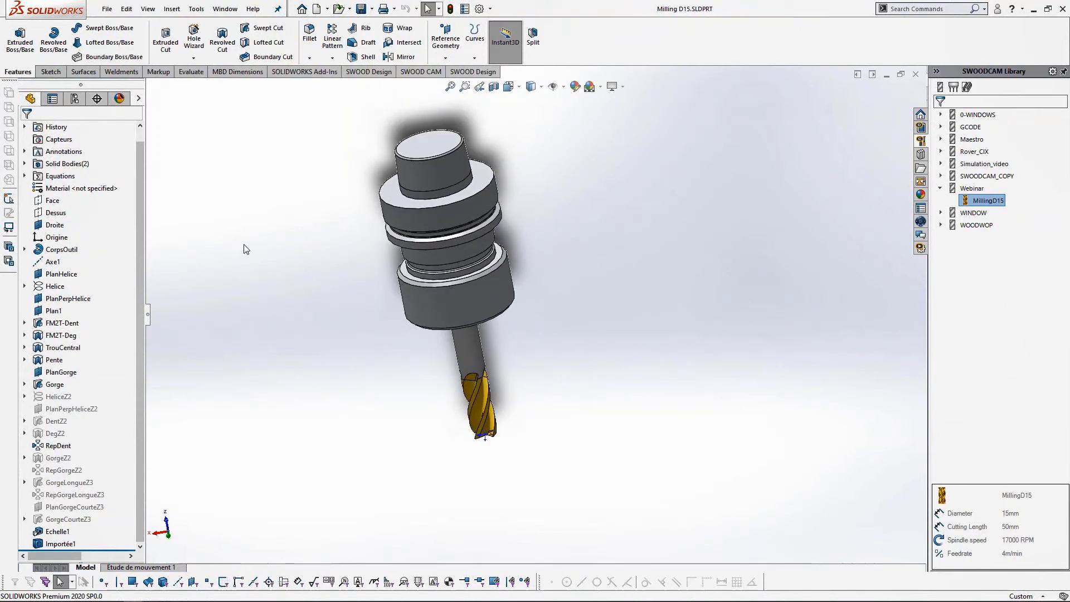
Start the SWOOD CAM Save Mesh utility for the Milling D15 part and rotate the mesh preview to check it.
left_click(223, 9)
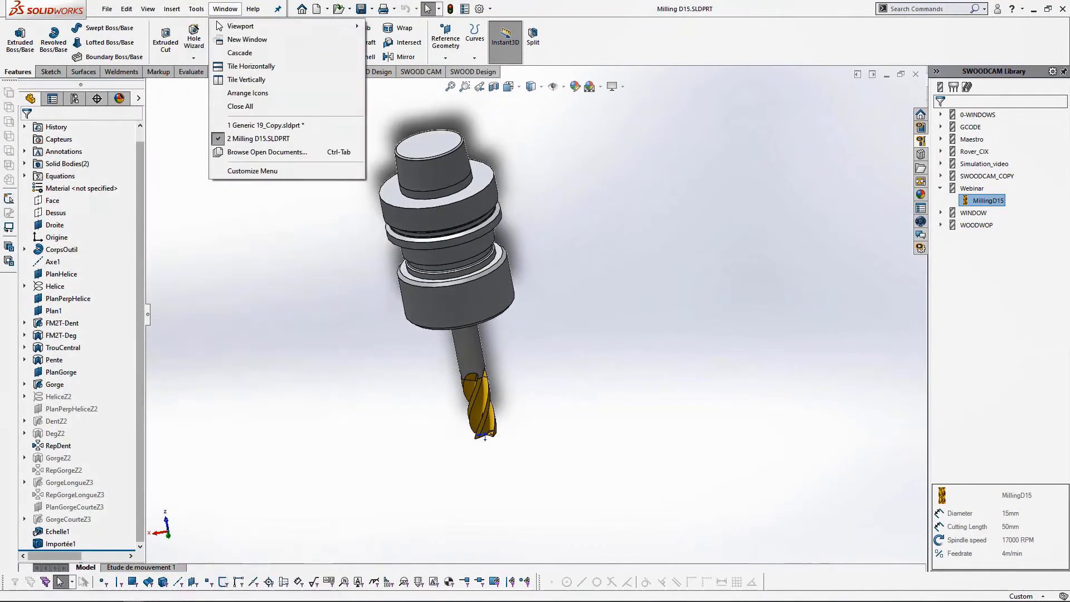
left_click(207, 12)
left_click(196, 8)
mouse_move(234, 62)
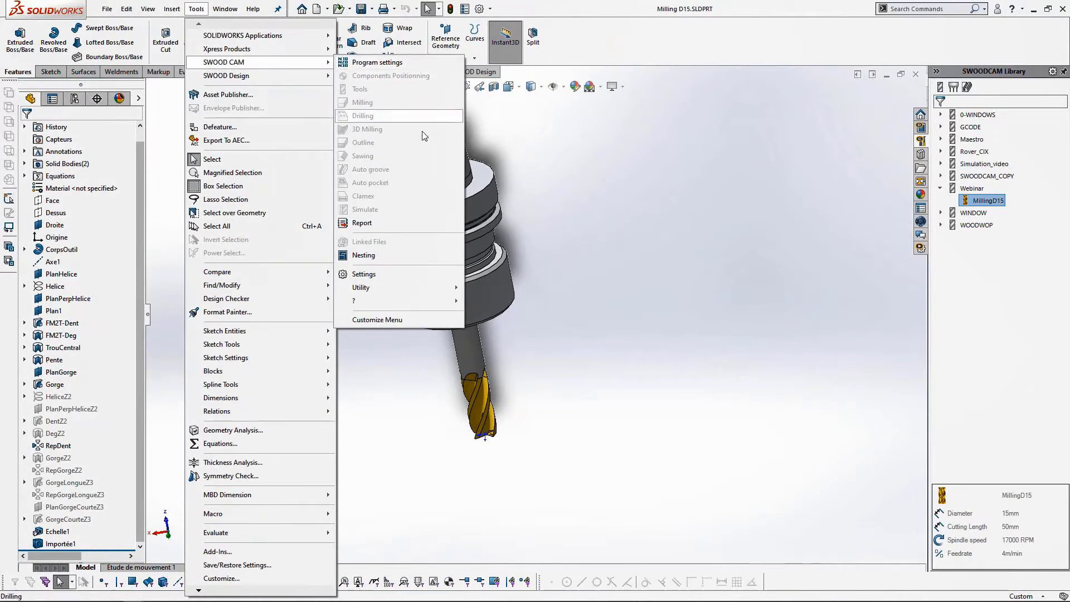
mouse_move(413, 287)
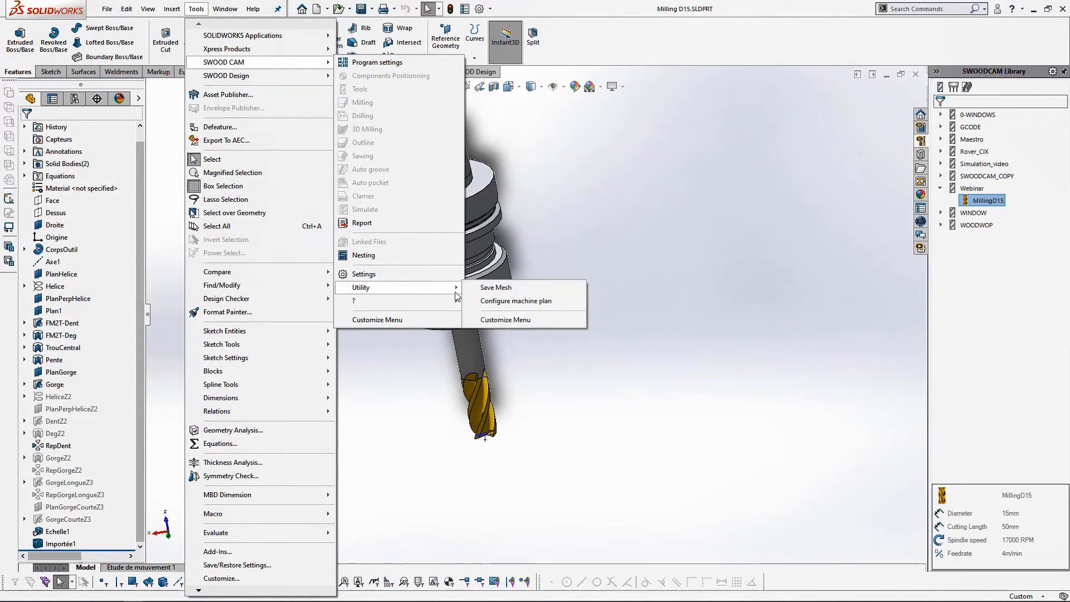
left_click(509, 288)
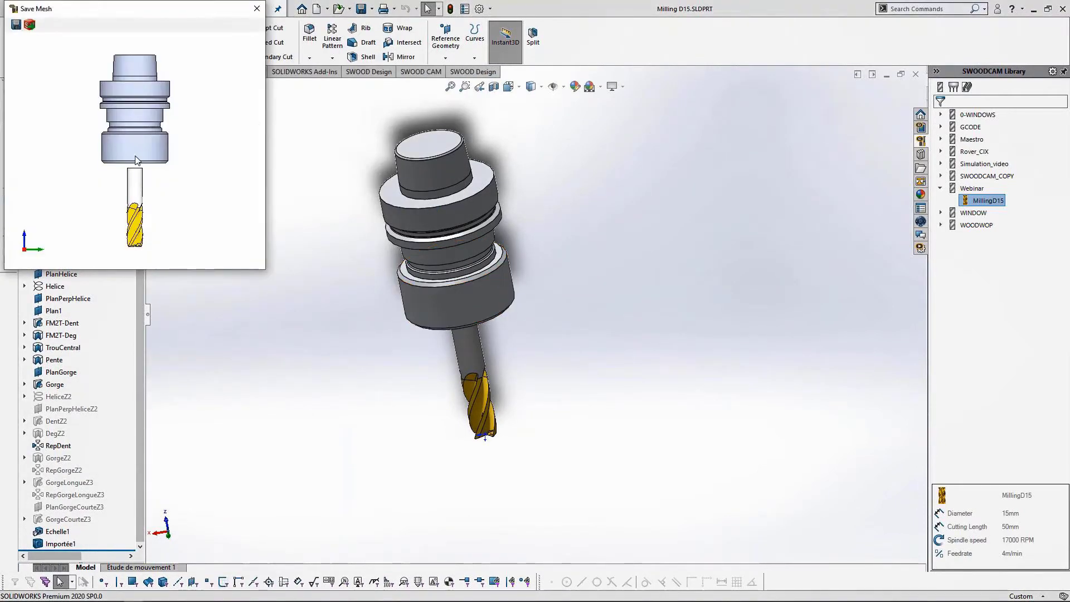
mouse_move(148, 220)
left_mouse_down()
mouse_move(160, 220)
mouse_move(140, 206)
mouse_move(144, 222)
left_mouse_up()
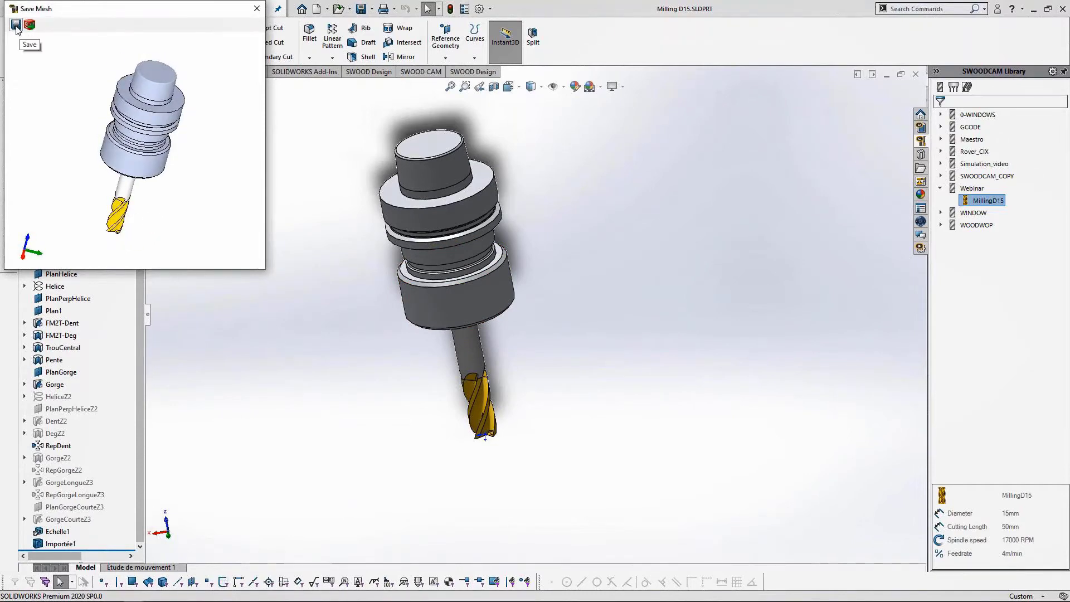
Save the tool mesh as MillingD15.efimesh in the SimulationTools folder and close the Milling D15 part.
left_click(15, 25)
left_click(448, 517)
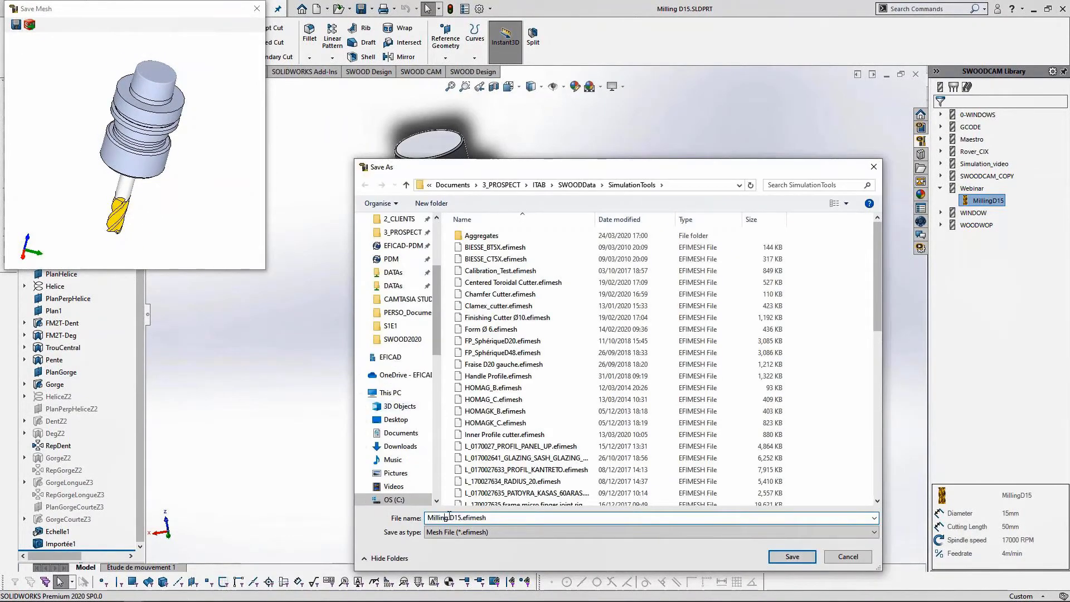
key("BackSpace")
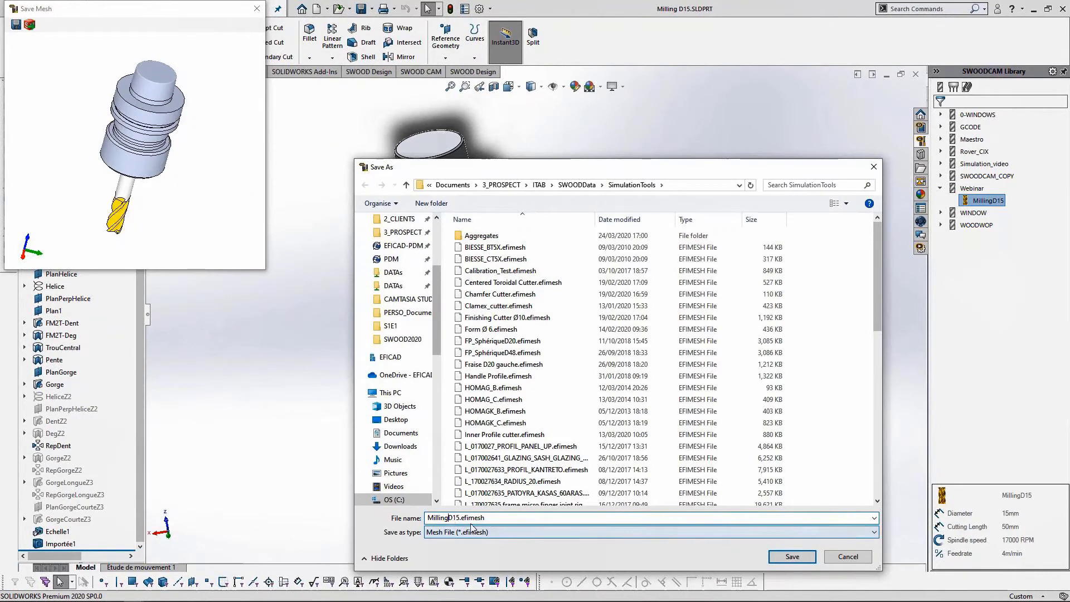
left_click(791, 557)
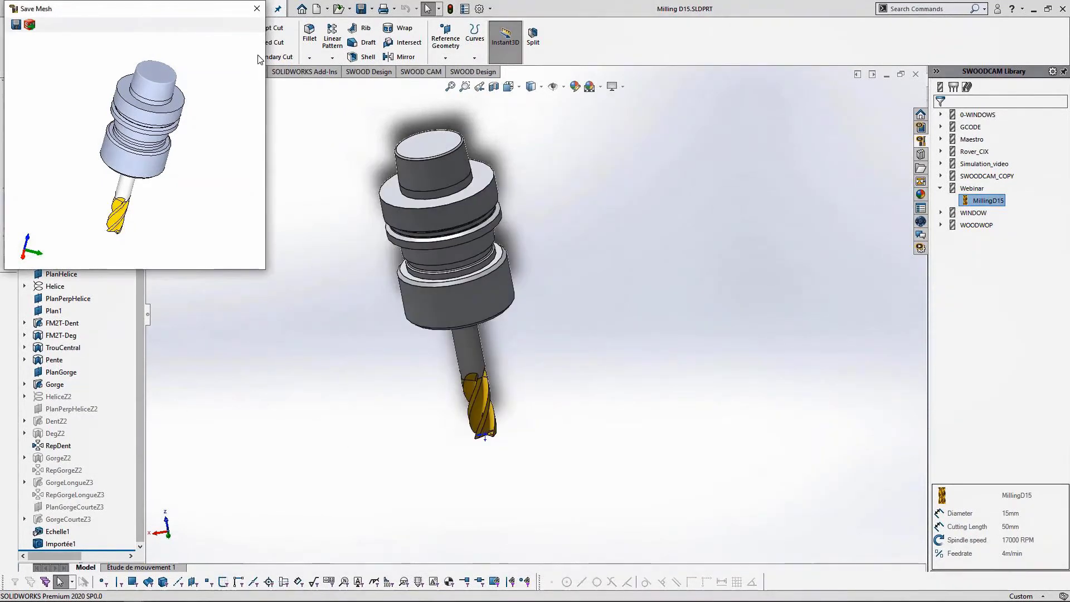
left_click(257, 9)
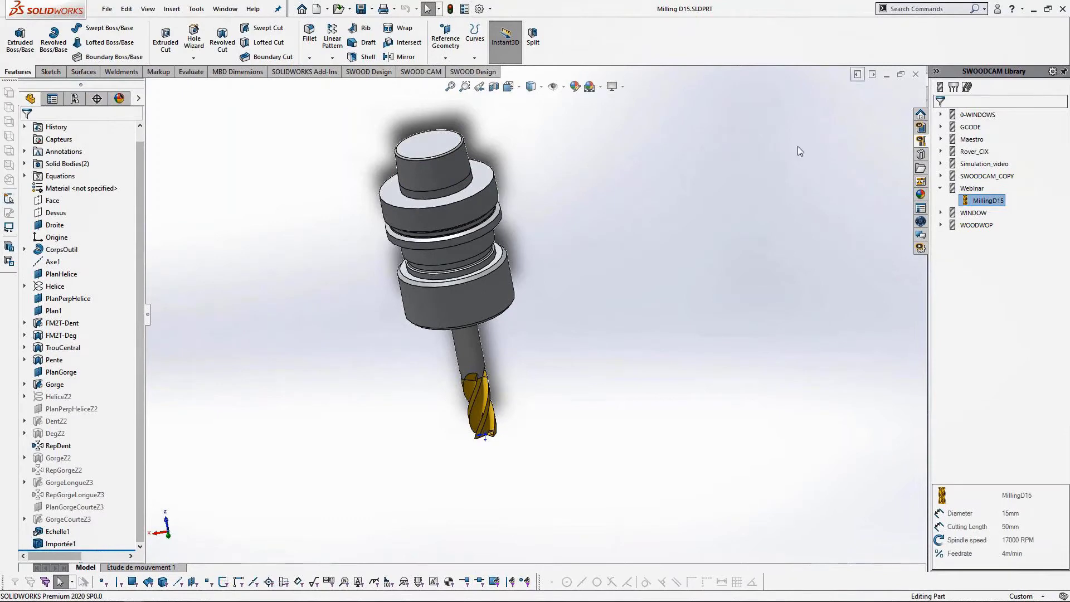
left_click(915, 75)
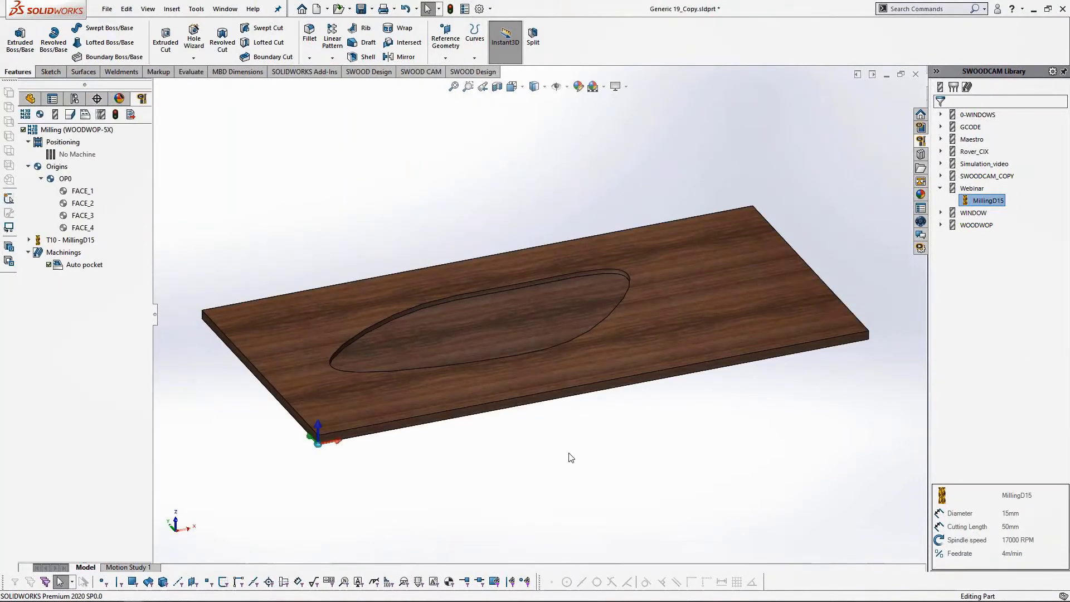
Rerun the auto pocket simulation, watch the 3D tool up close and stop the simulation.
left_click(115, 115)
scroll(478, 341, "down", 3)
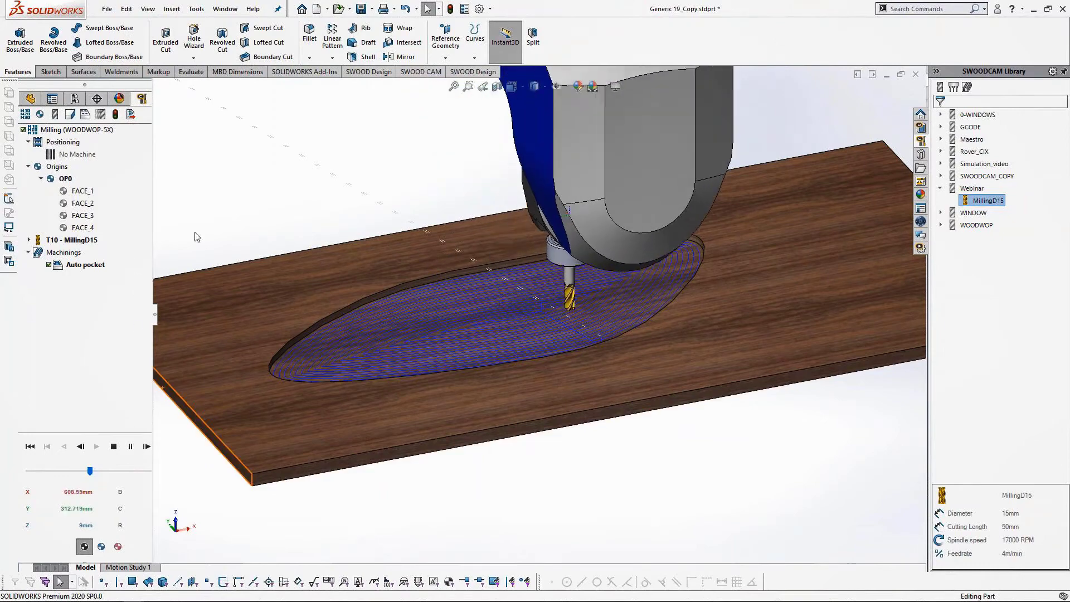
left_click(114, 446)
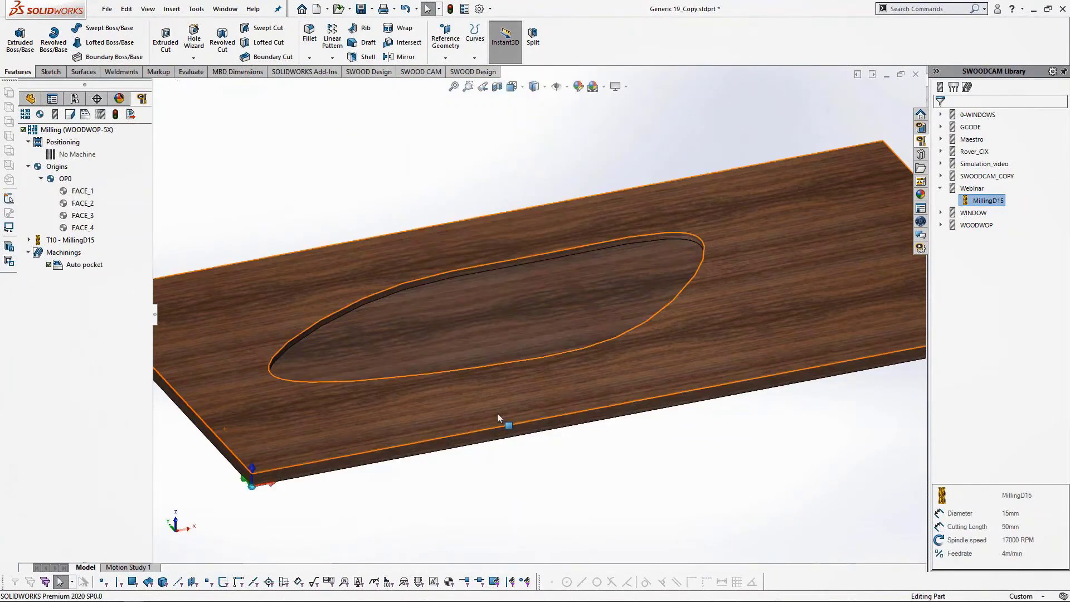
Open the BP_SWOOD drilling block from the aggregate library for editing and inspect its spindles in 3D.
left_click(953, 87)
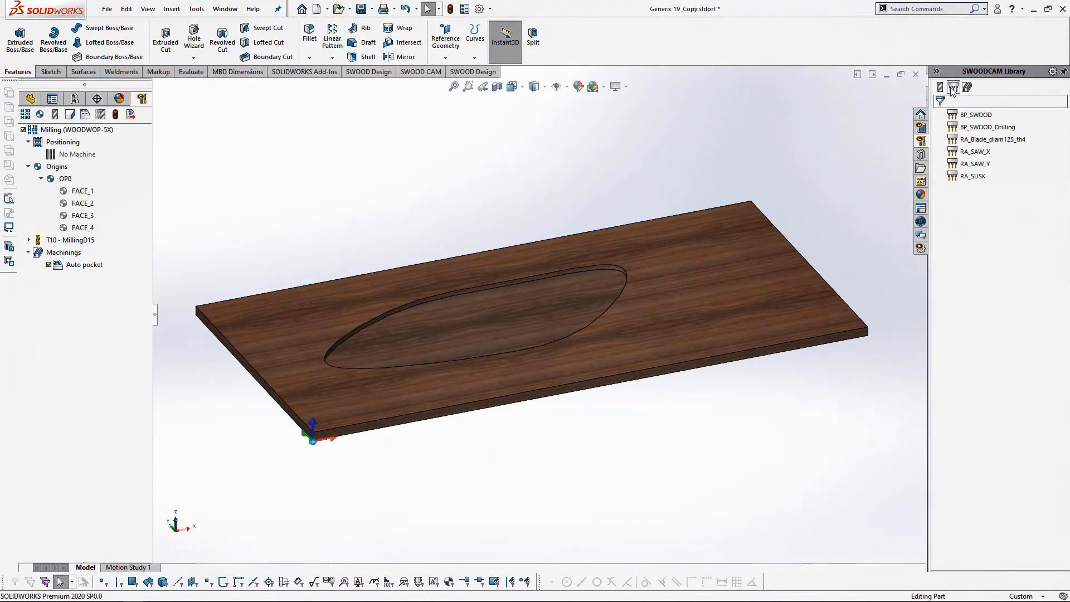
right_click(978, 119)
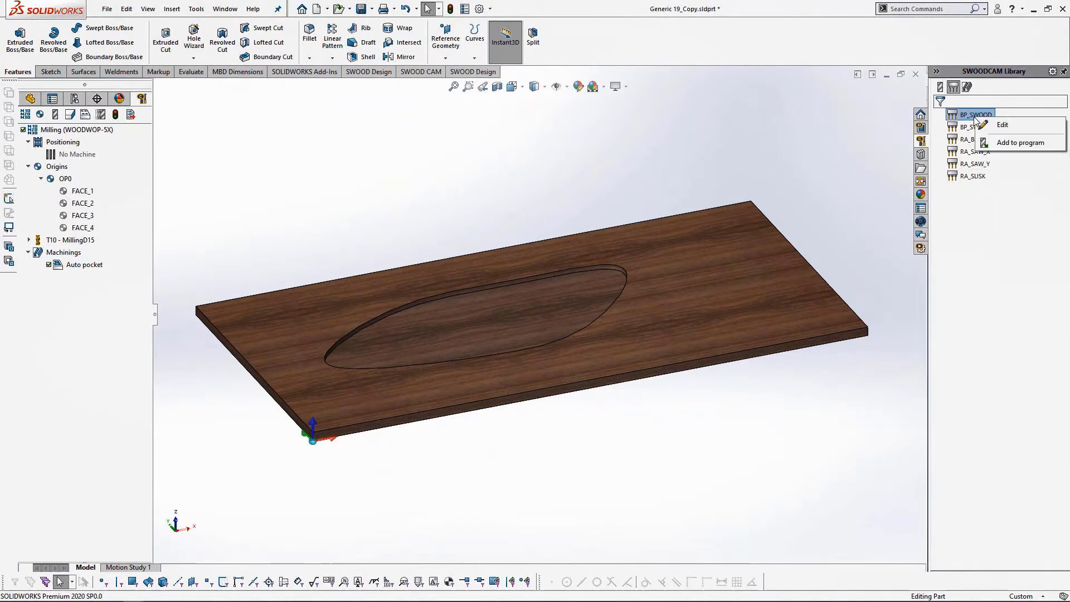
left_click(988, 128)
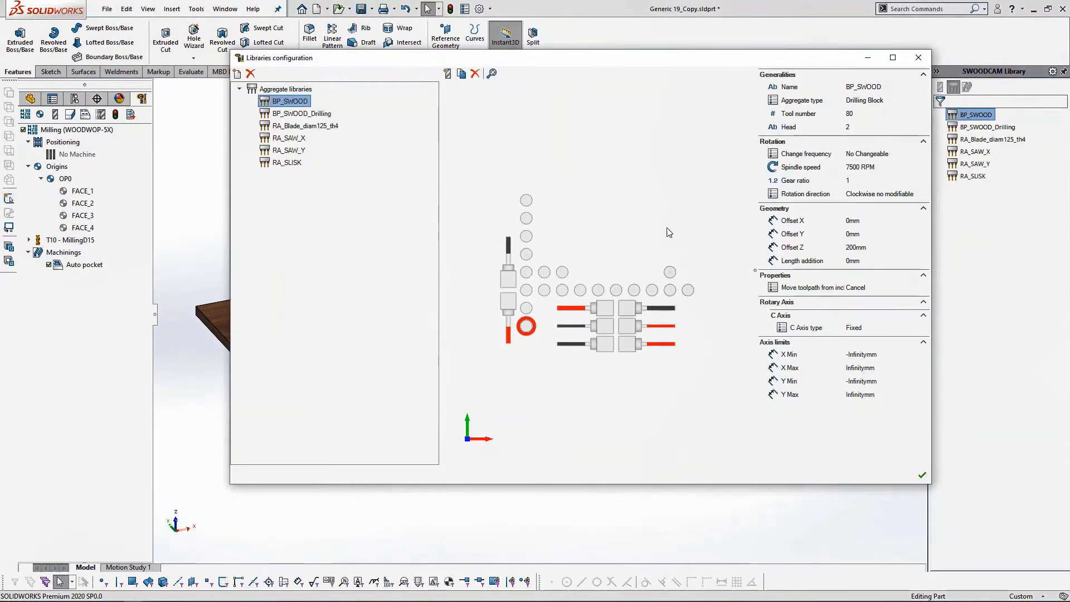
middle_click_drag(619, 393, 589, 250)
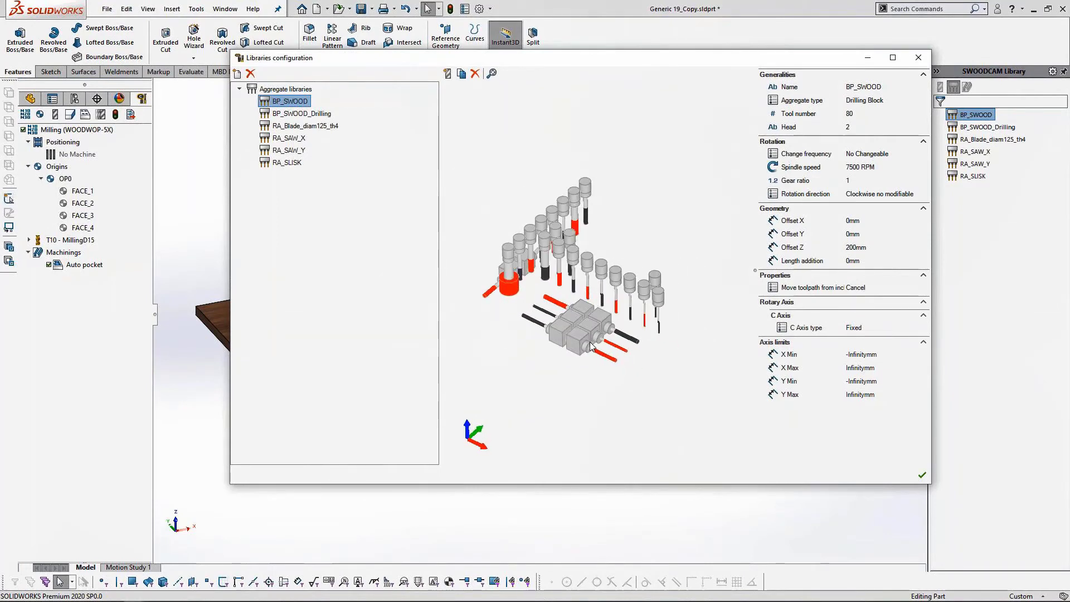
scroll(589, 249, "up", 5)
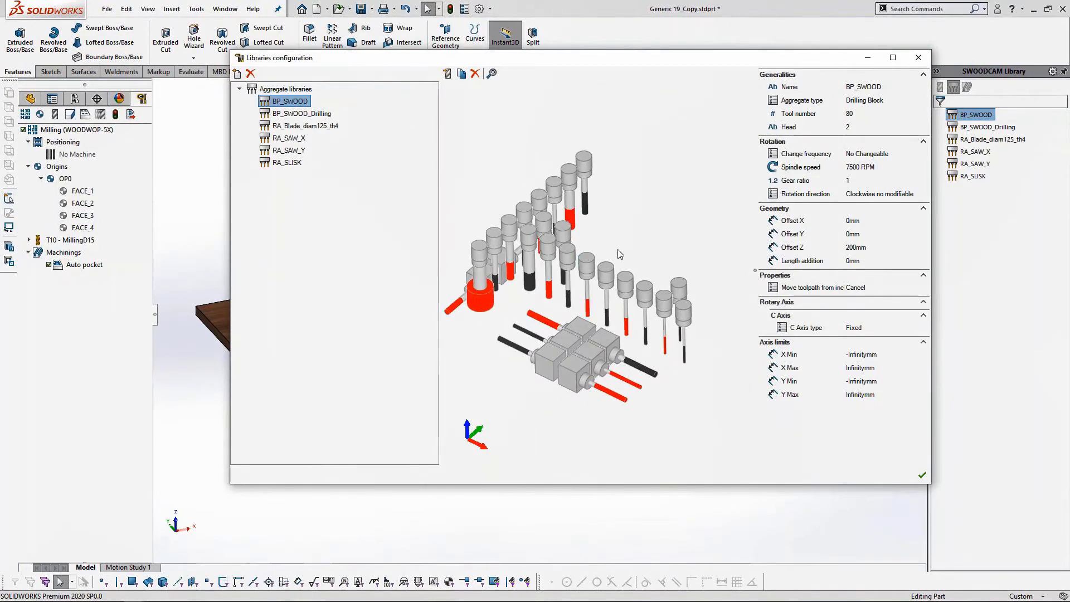
left_click(448, 76)
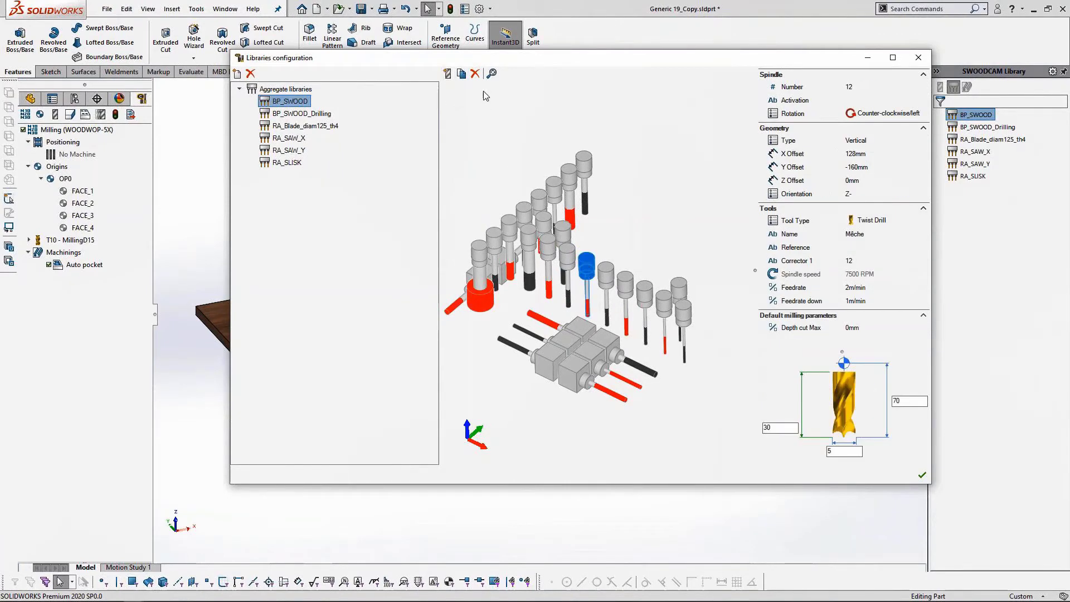
left_click(456, 99)
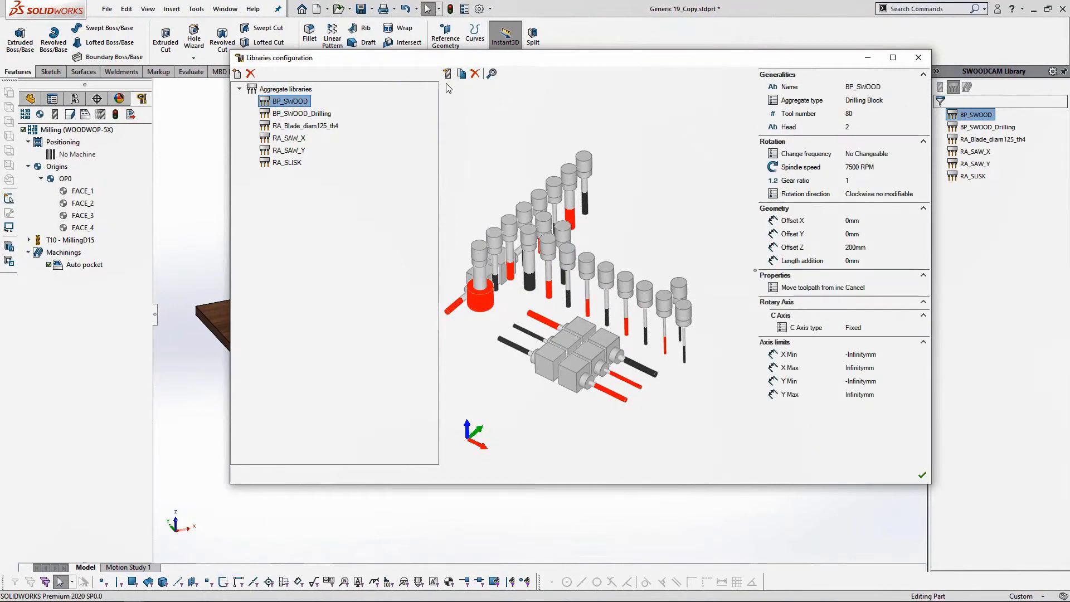
Add a new spindle to the BP_SWOOD drilling block and set its rotation to Counter-clockwise/left.
left_click(447, 74)
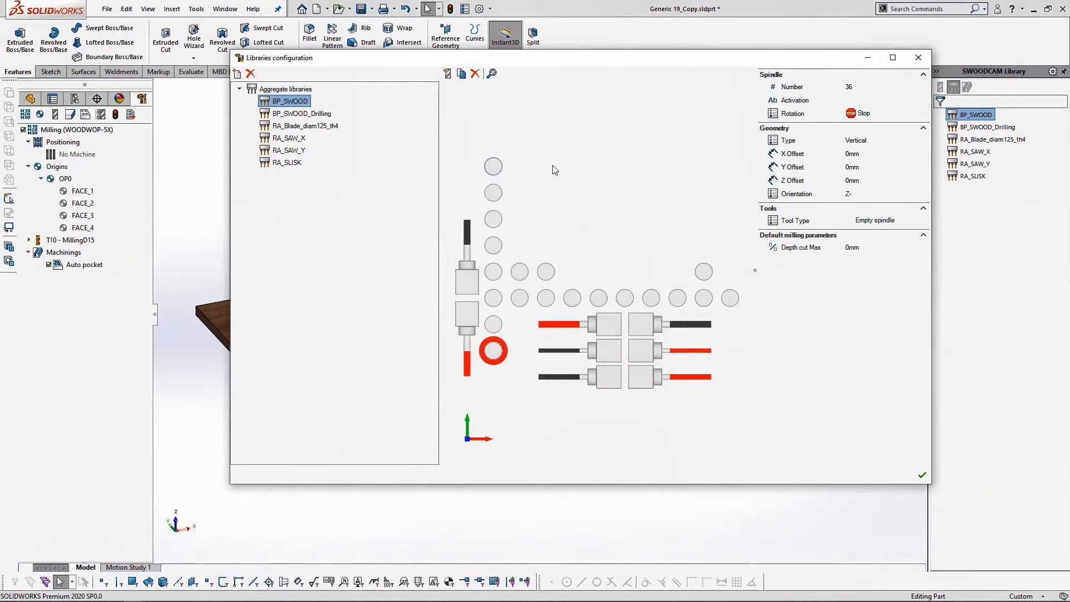
left_click(871, 90)
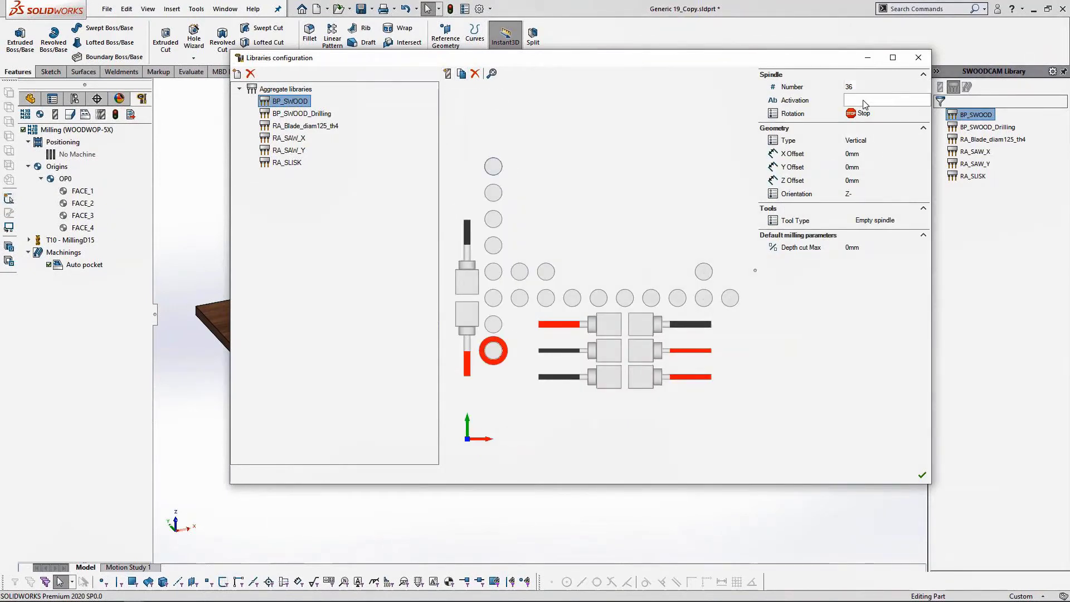
left_click(870, 113)
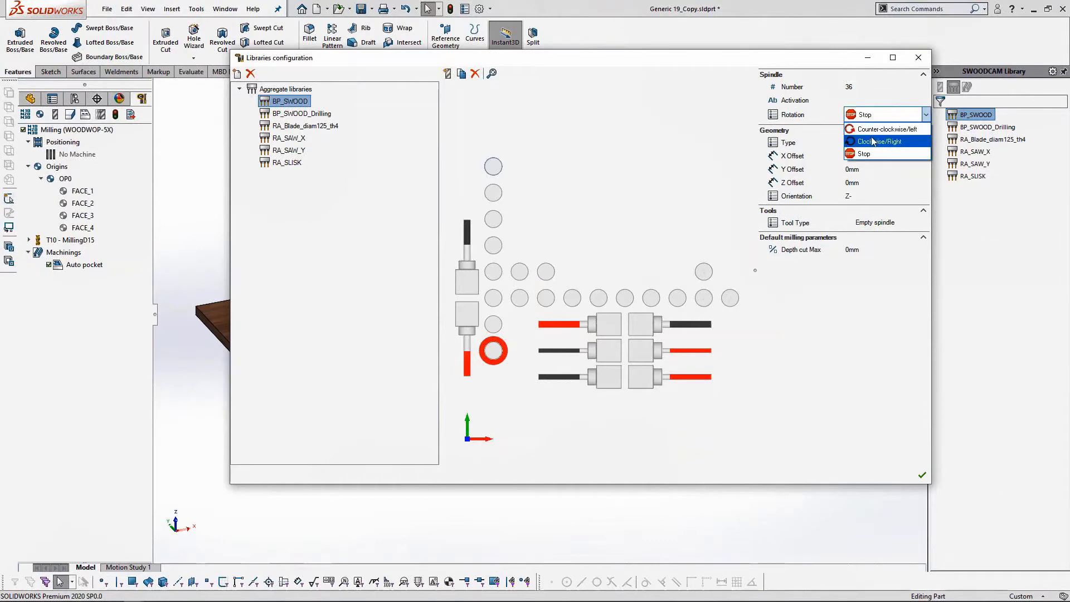
left_click(880, 128)
Position the new spindle with an X offset of 128 mm and a Y offset of -128 mm.
left_click(871, 152)
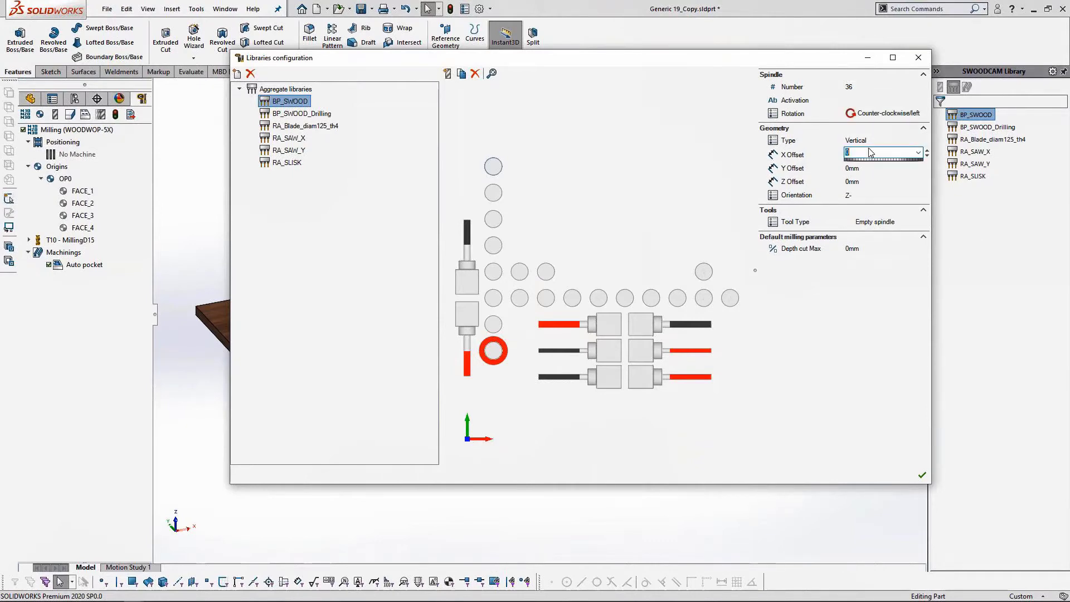
type("64")
key("BackSpace")
key("BackSpace")
type("128")
left_click(914, 168)
type("-128")
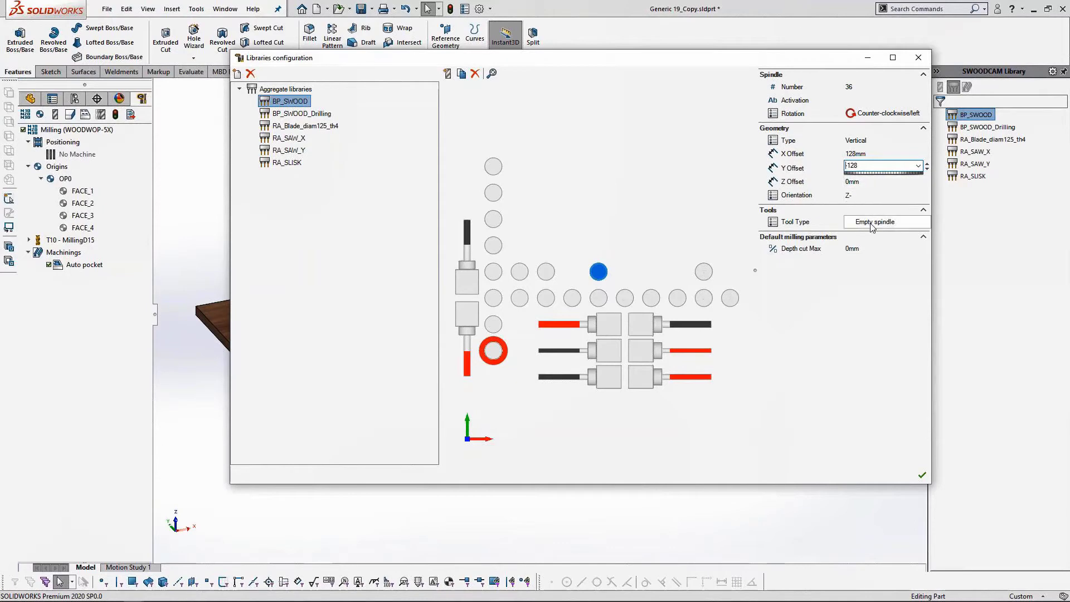
Fit the new spindle with a Through-hole bit and check the drilling block in 3D.
left_click(925, 222)
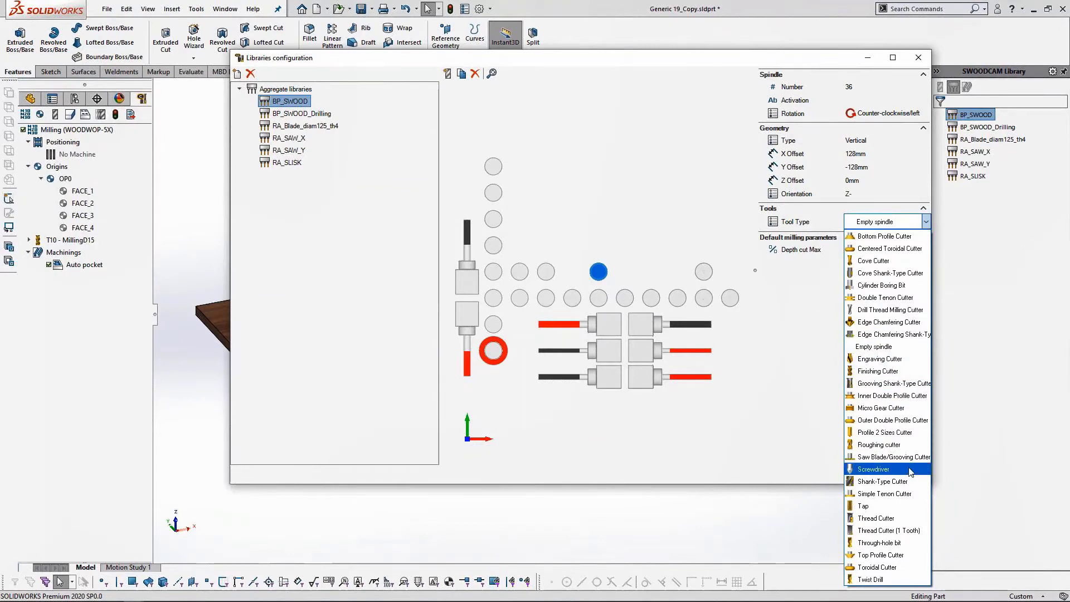
left_click(924, 542)
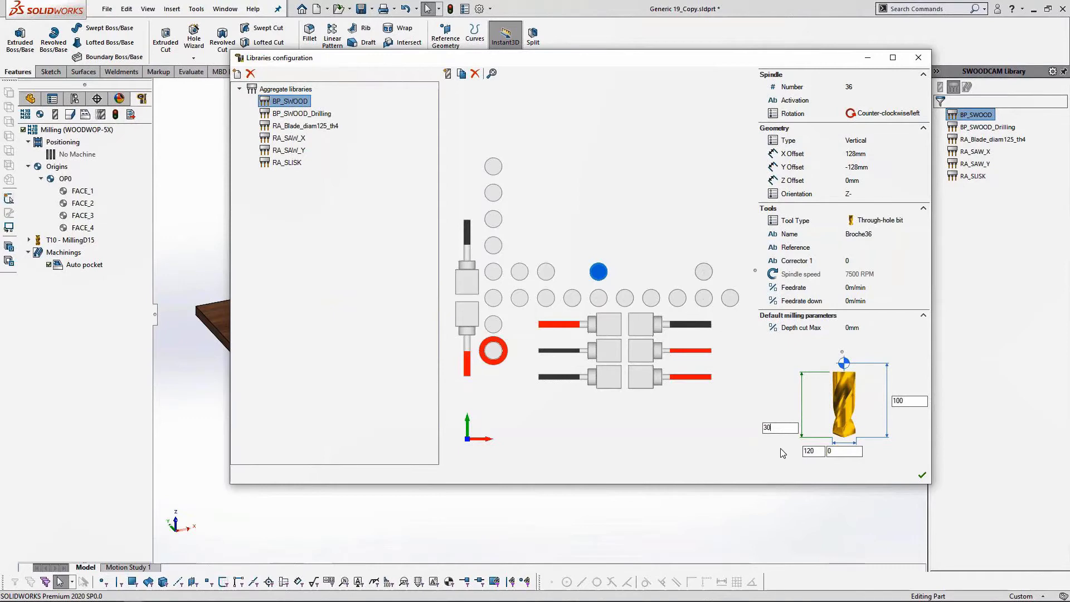
left_click(660, 450)
middle_click_drag(737, 444, 641, 262)
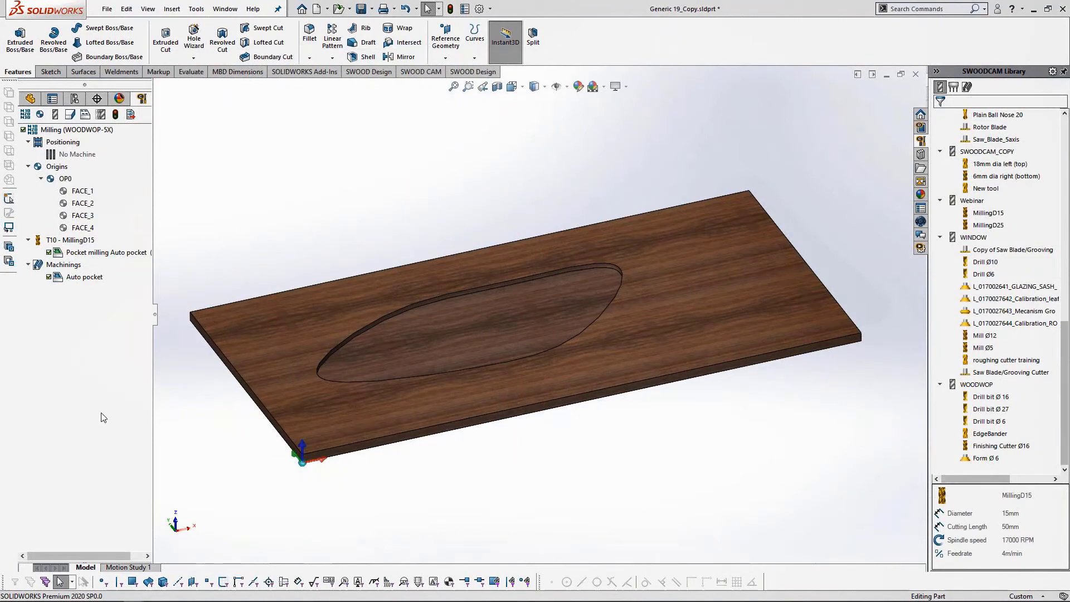
Replace the program's MillingD15 tool with MillingD25 from the Webinar library, then simulate the pocket milling and stop the simulation.
left_click(94, 253)
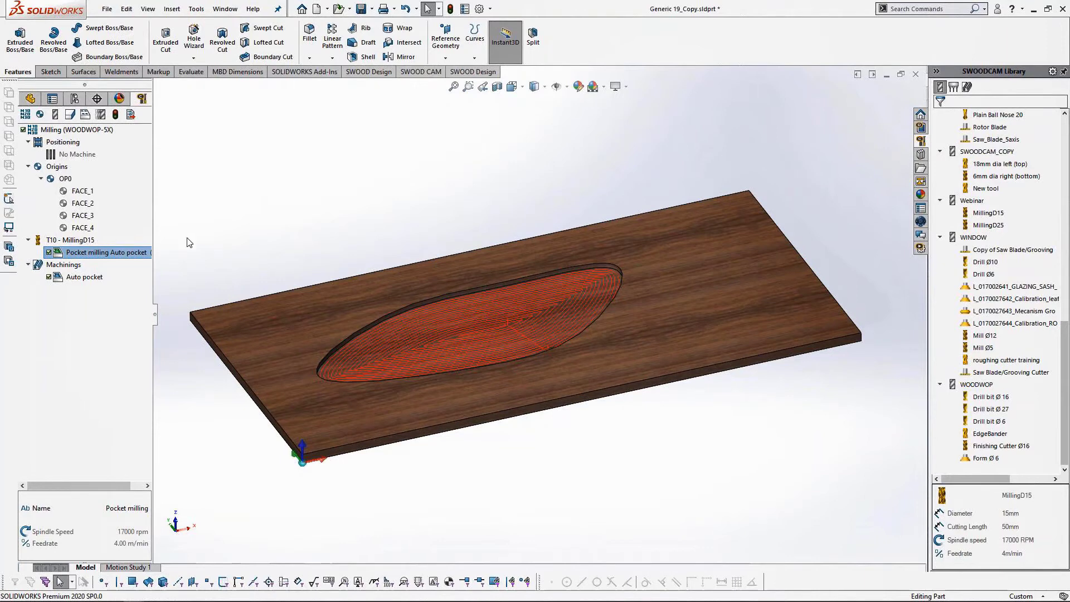
left_click(55, 115)
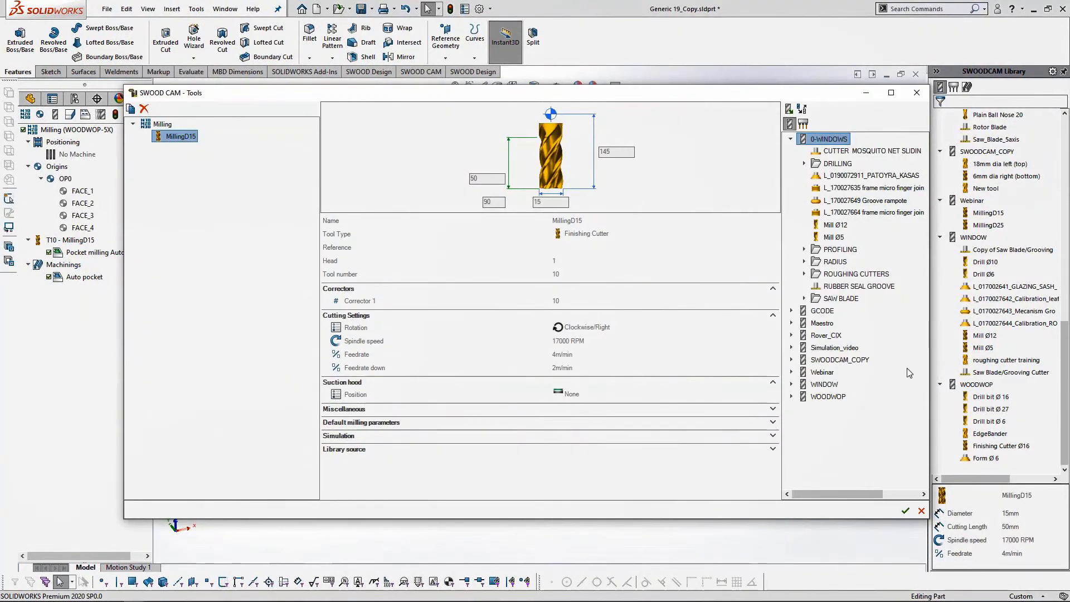
left_click(792, 139)
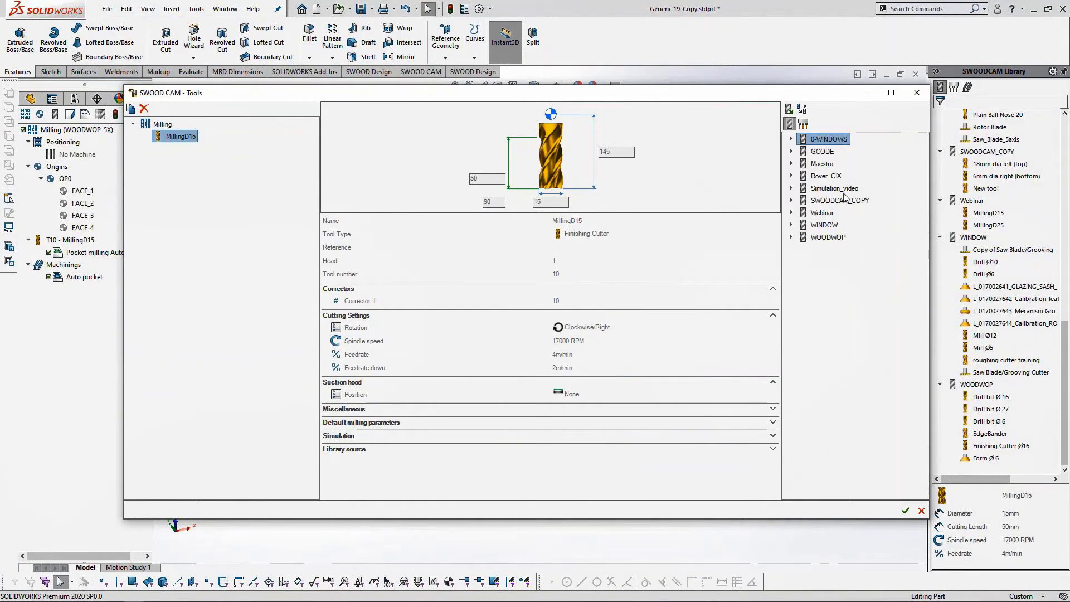
left_click(801, 214)
left_click(796, 213)
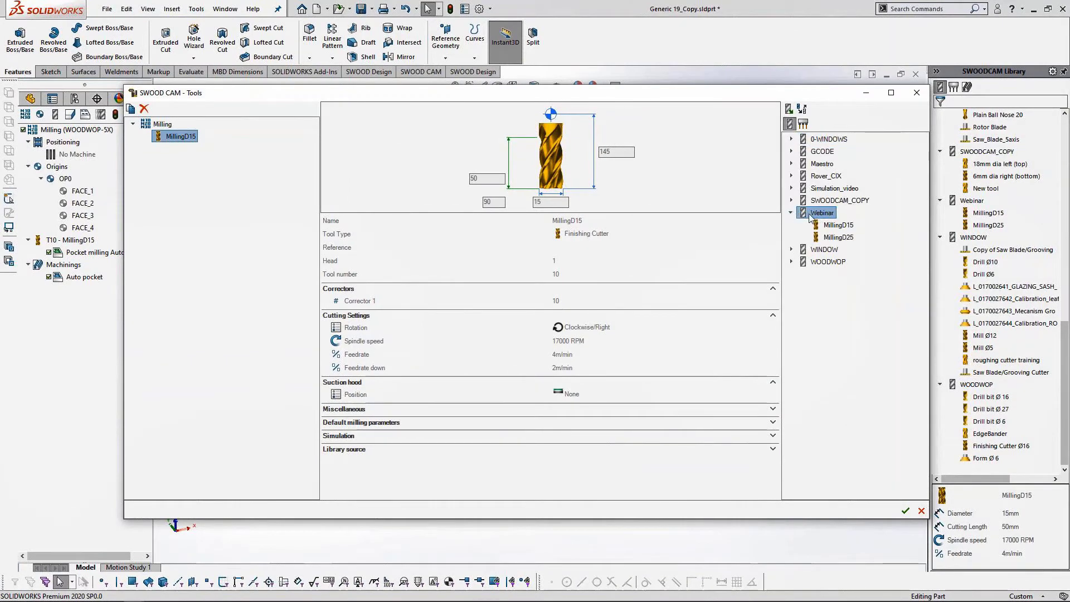
left_click(846, 238)
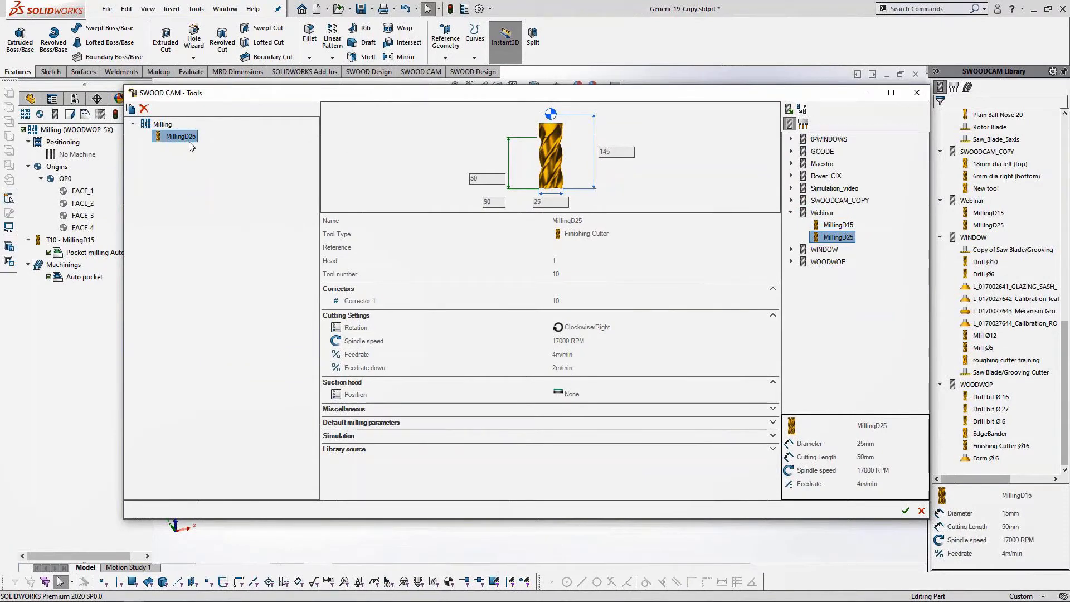
left_click(903, 511)
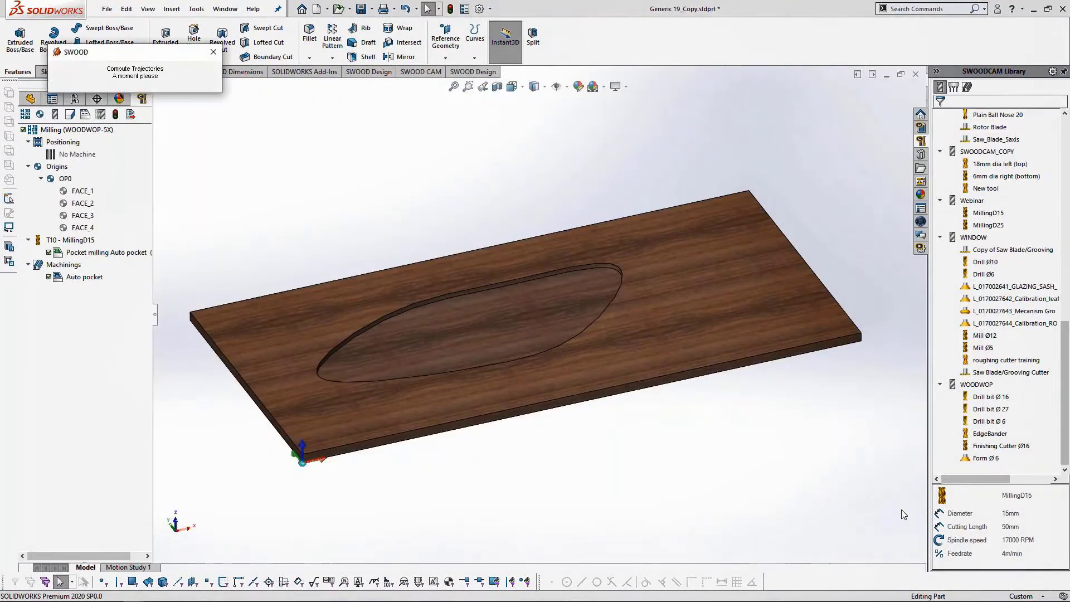
left_click(86, 252)
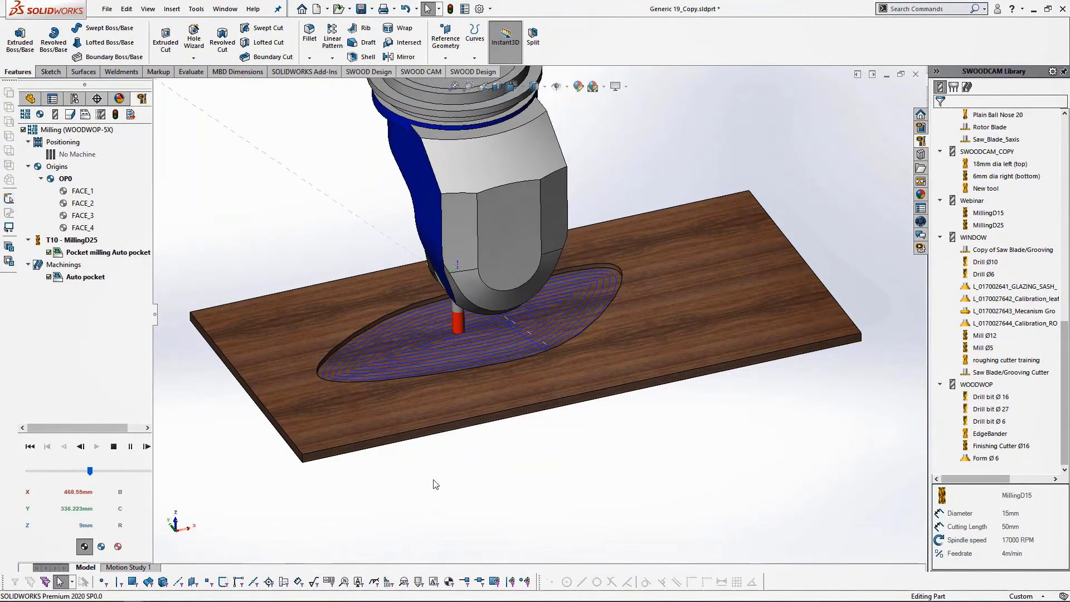
left_click(113, 446)
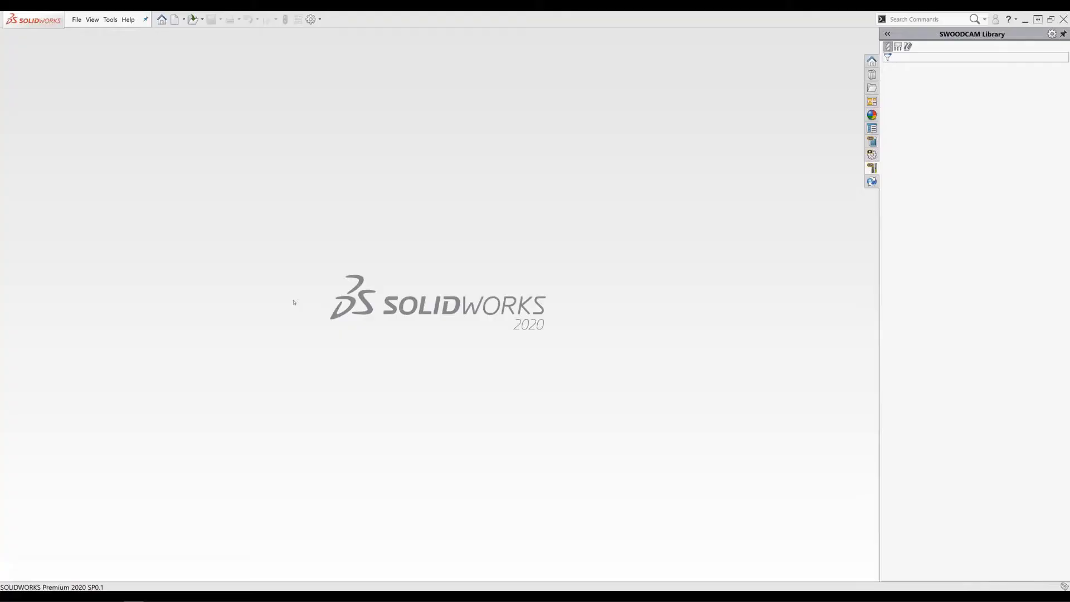
Switch to the Tools libraries import utility and create a new library link named BIESSE.
left_click(888, 48)
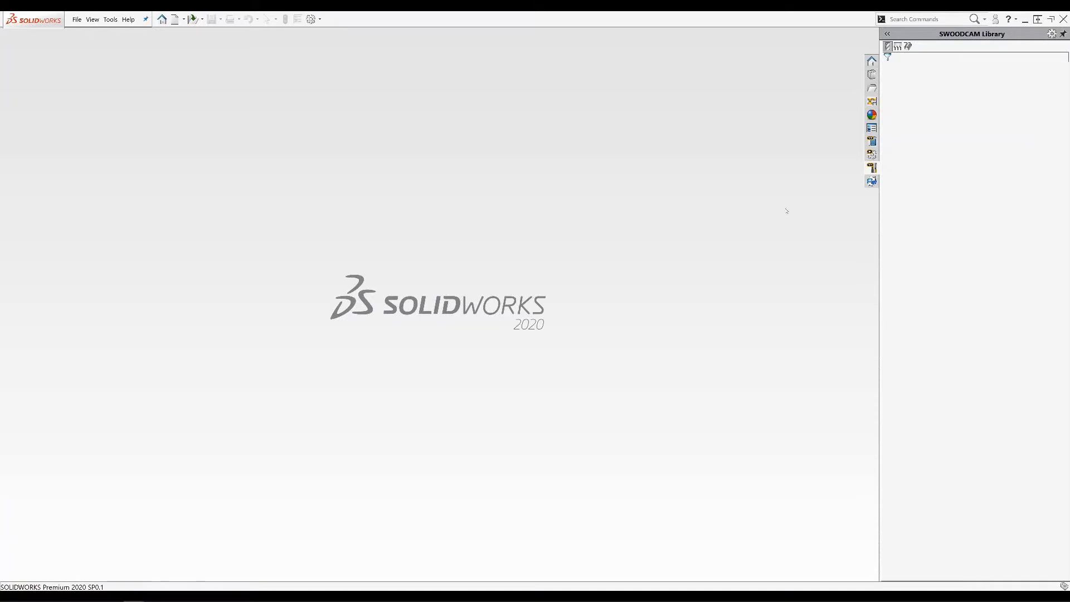
left_click(341, 596)
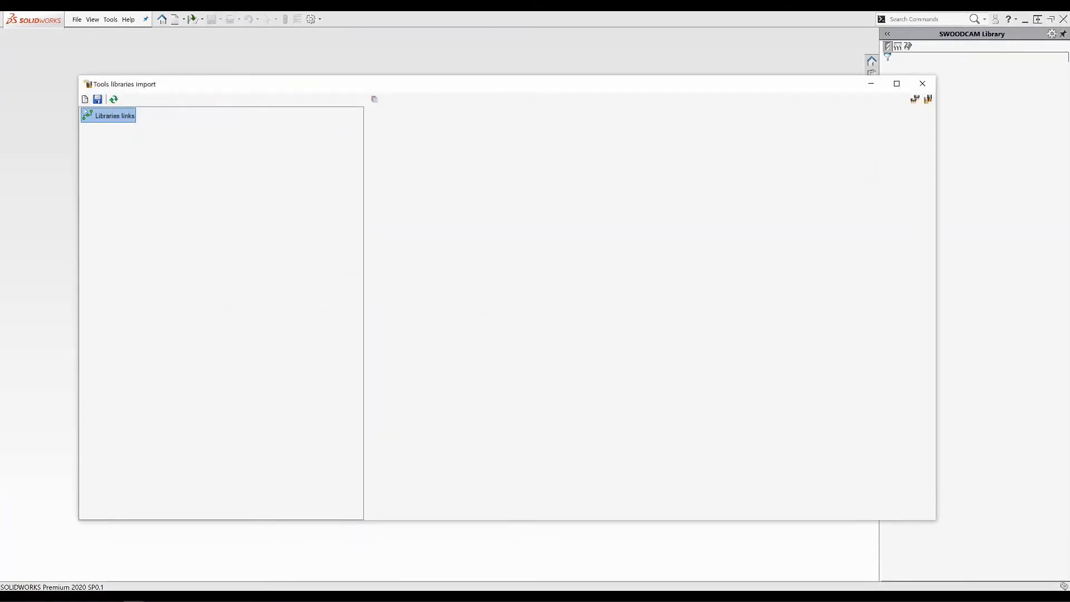
left_click(84, 100)
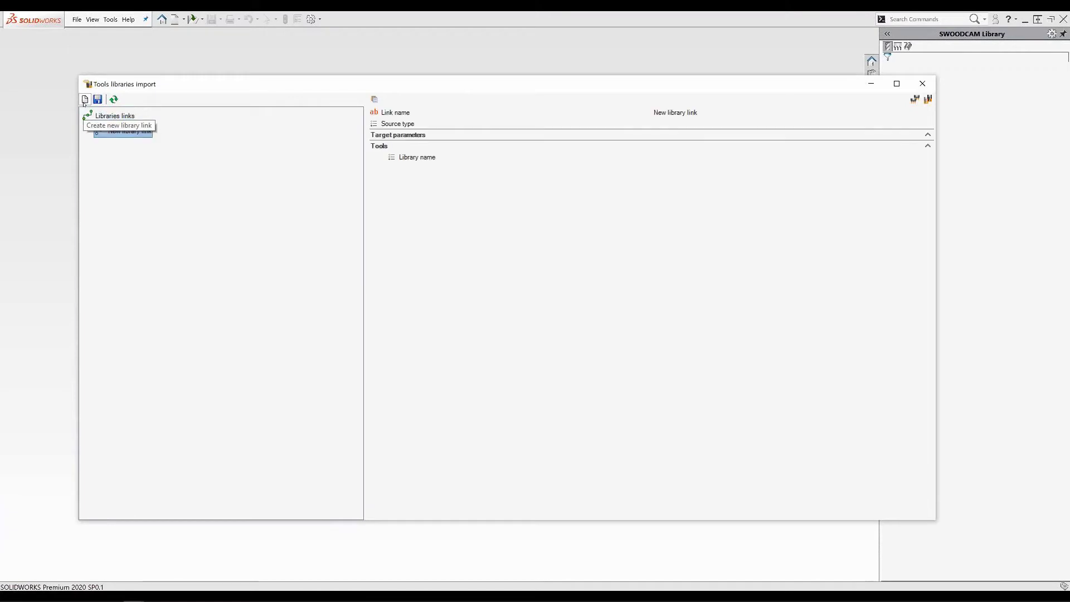
left_click(682, 112)
triple_click(684, 112)
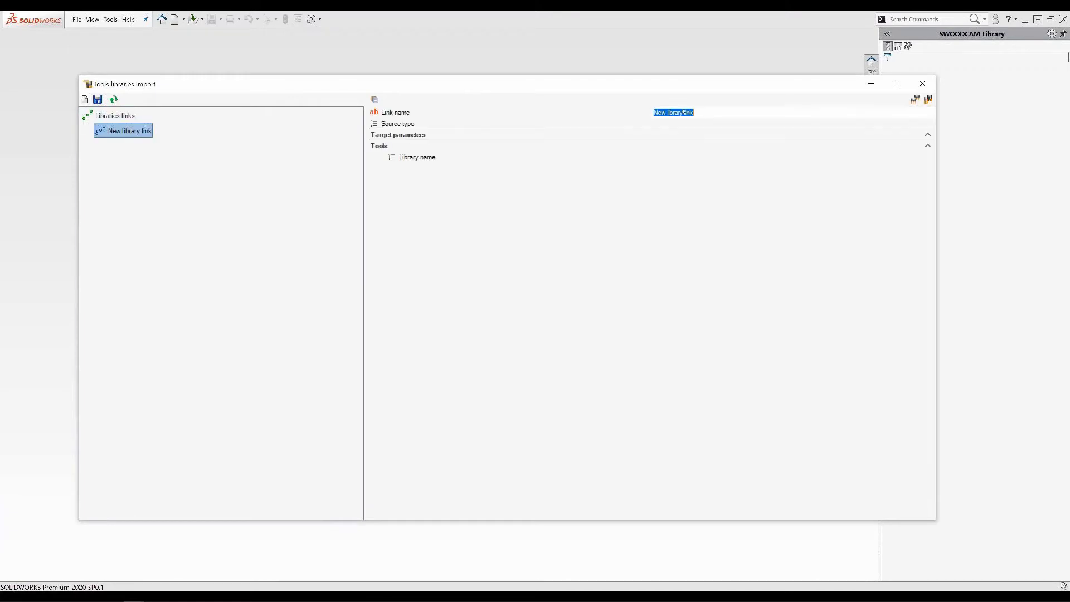
type("BIESSE")
Set the link's source type to Biesse and its source dati directory to Z:\01-PRE SALES\PRESENTATION SWOOD2020\SWOODTool\dati.
left_click(695, 122)
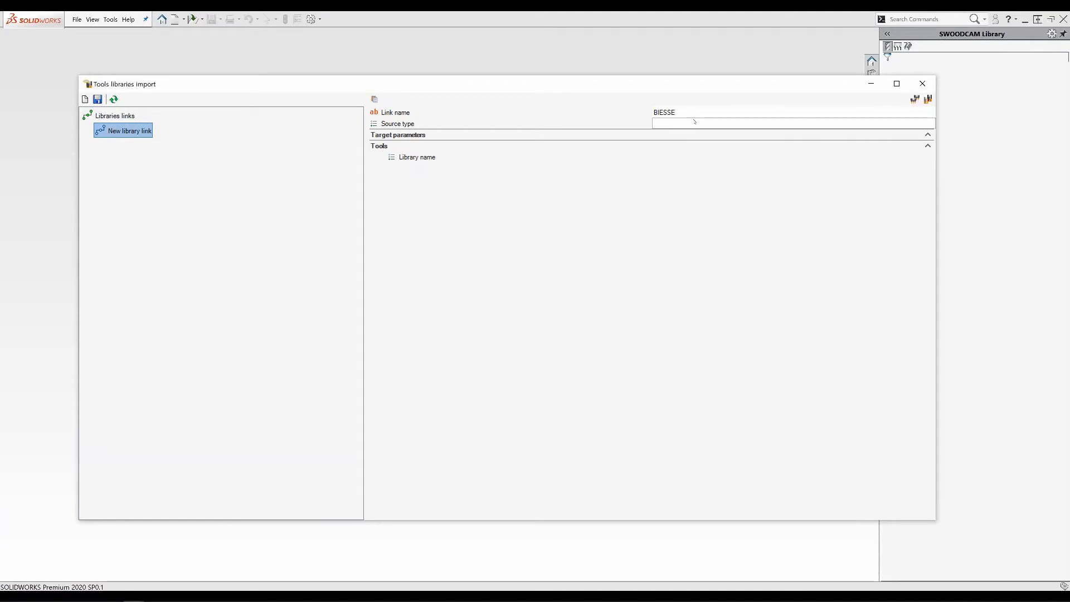
left_click(695, 122)
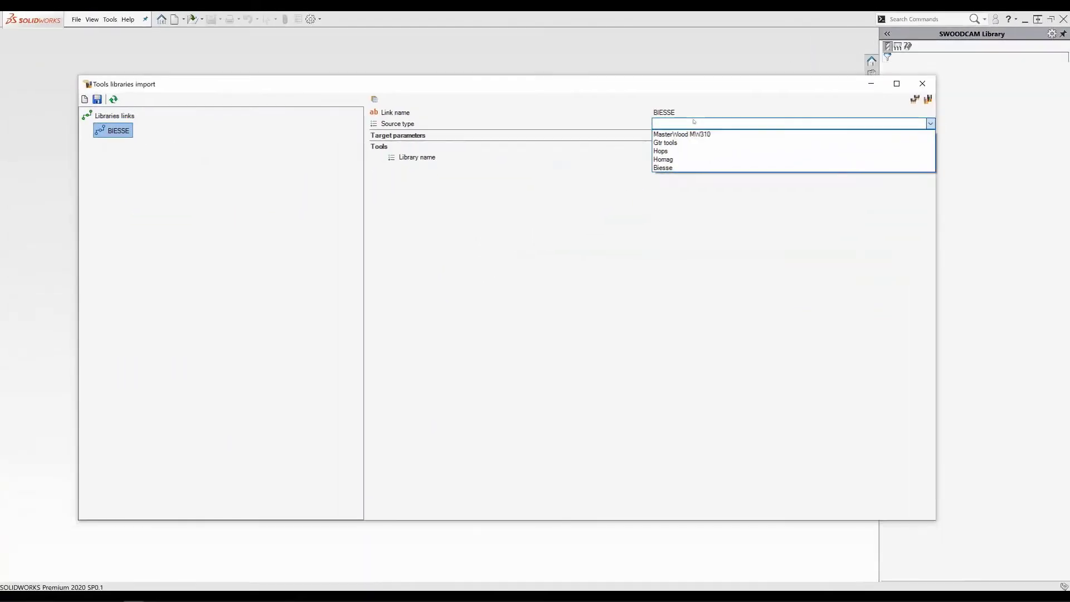
left_click(694, 168)
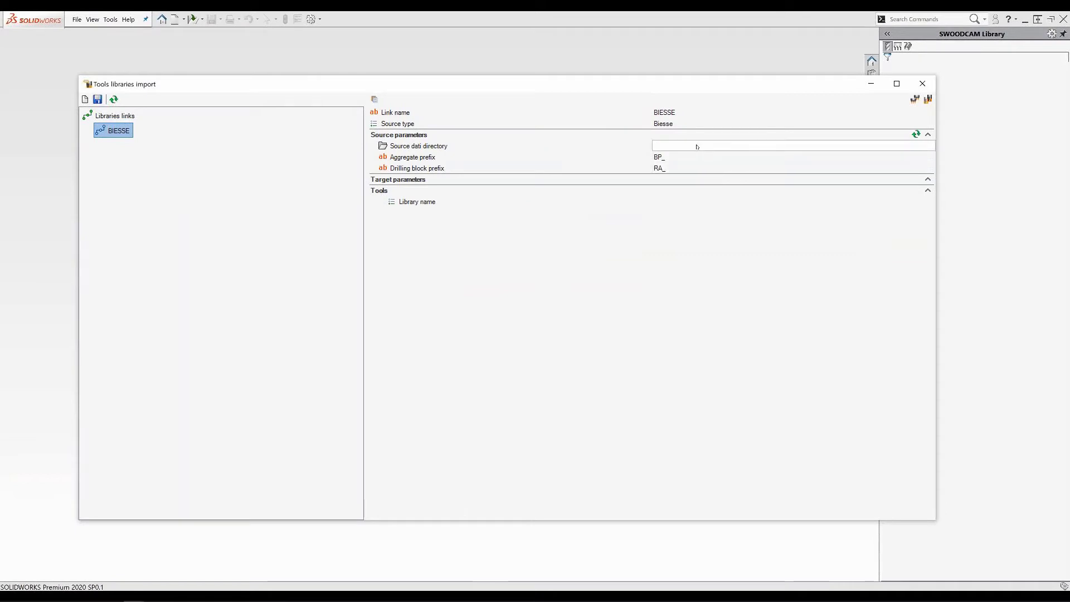
left_click(696, 147)
type("Z:\\01-PRE SALES\\PRESENTATION SWOOD2020\\SWOODTool\\dati")
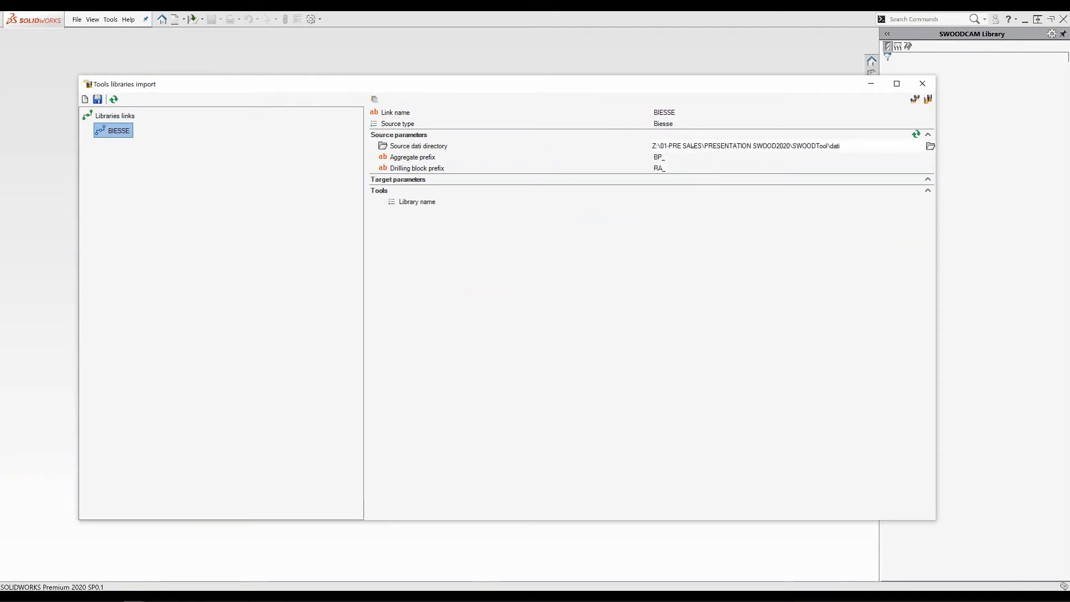
Name the link's target tool library BIESSE and refresh its source data.
left_click(690, 200)
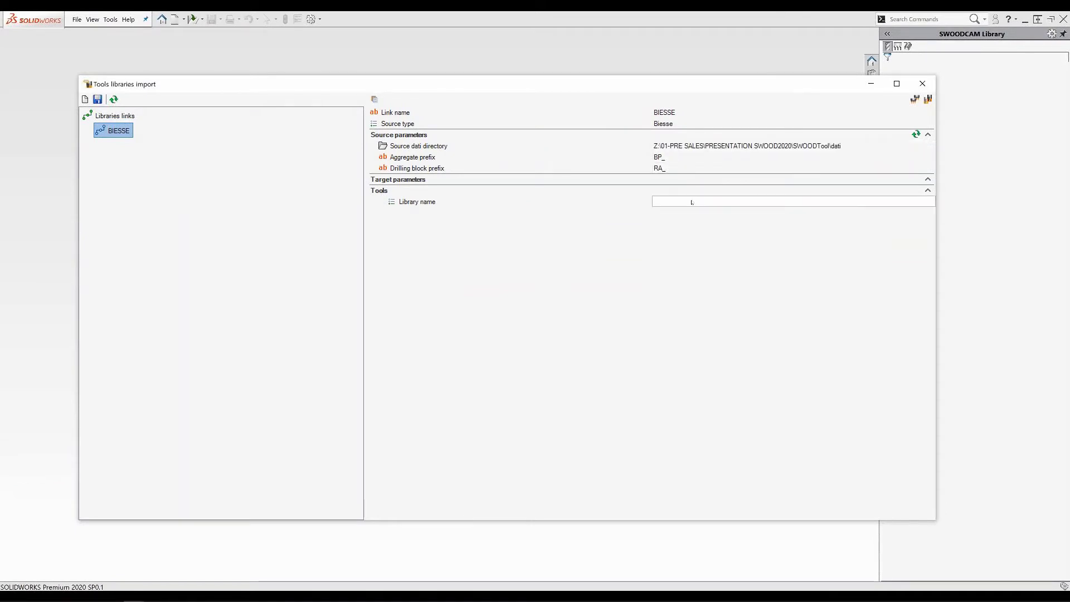
type("BIE")
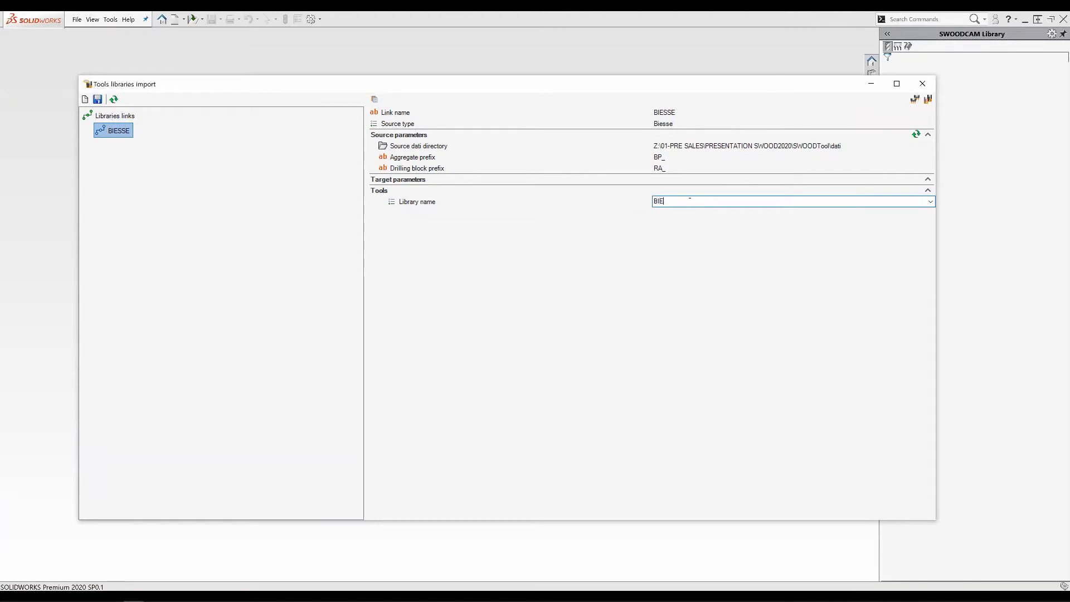
type("SSE")
key("Return")
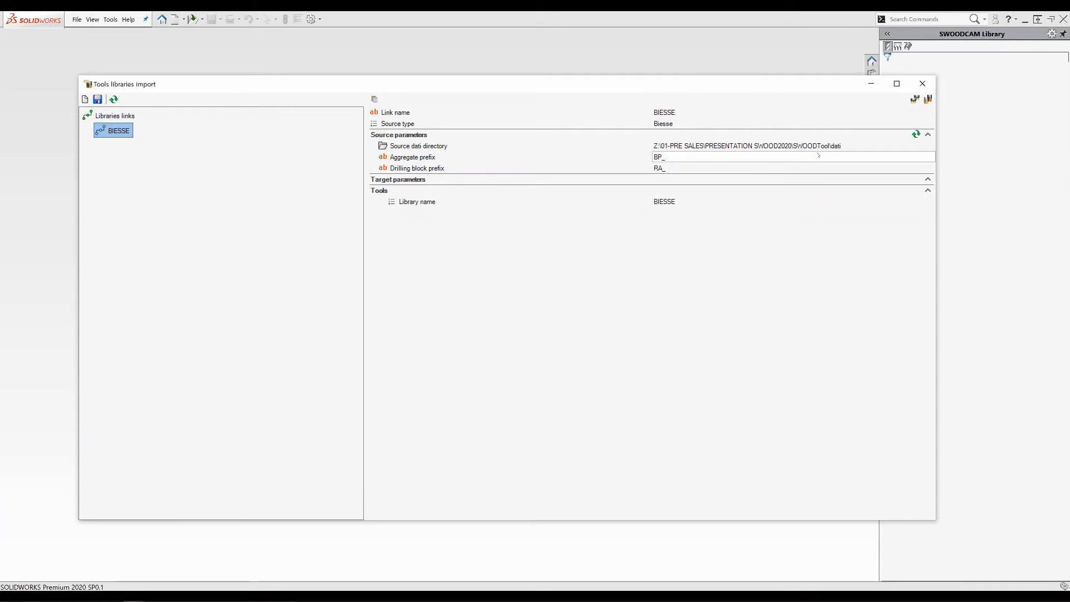
left_click(916, 134)
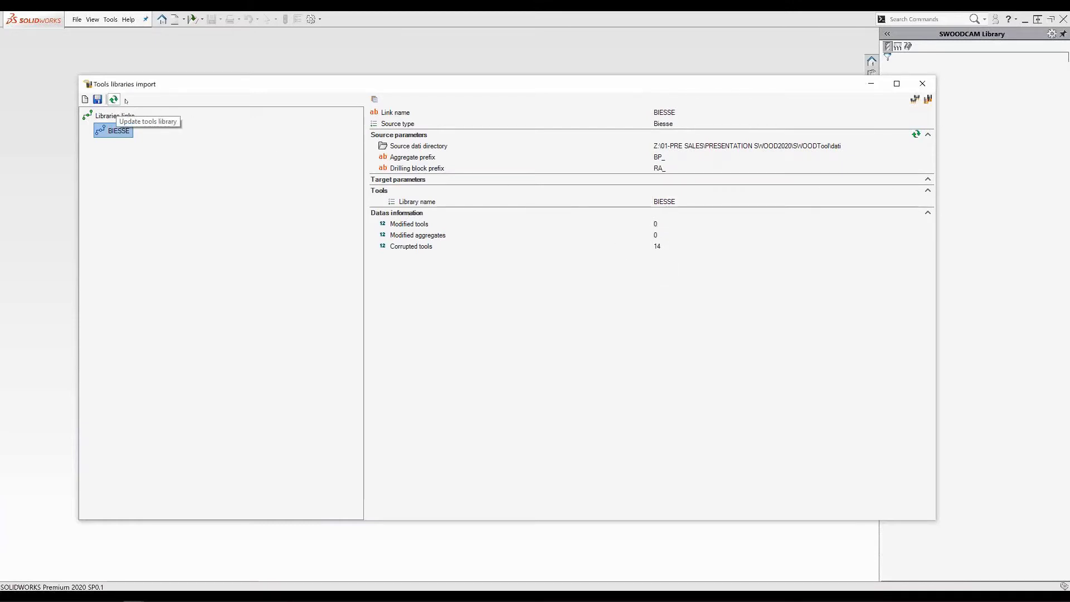
Update the tools library from the BIESSE link and browse the imported tools and aggregates in the SWOODCAM library.
left_click(114, 99)
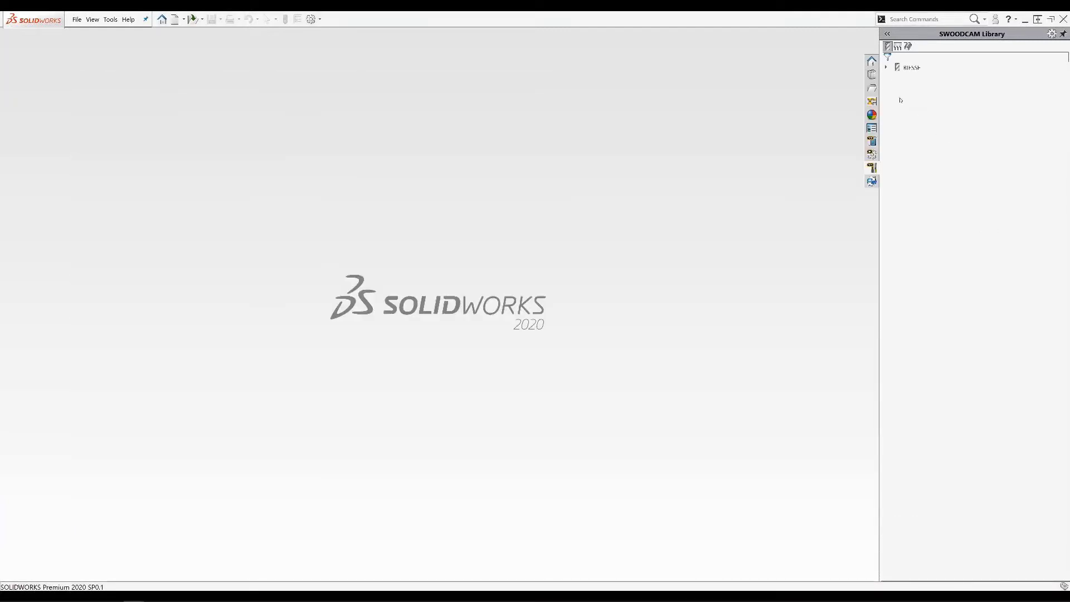
left_click(887, 68)
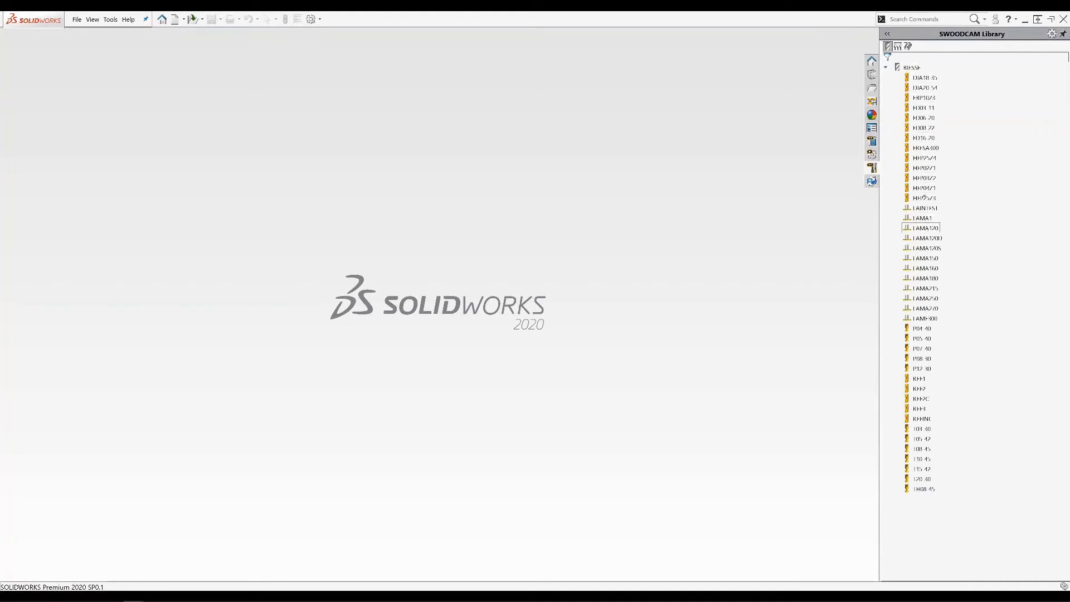
left_click(898, 47)
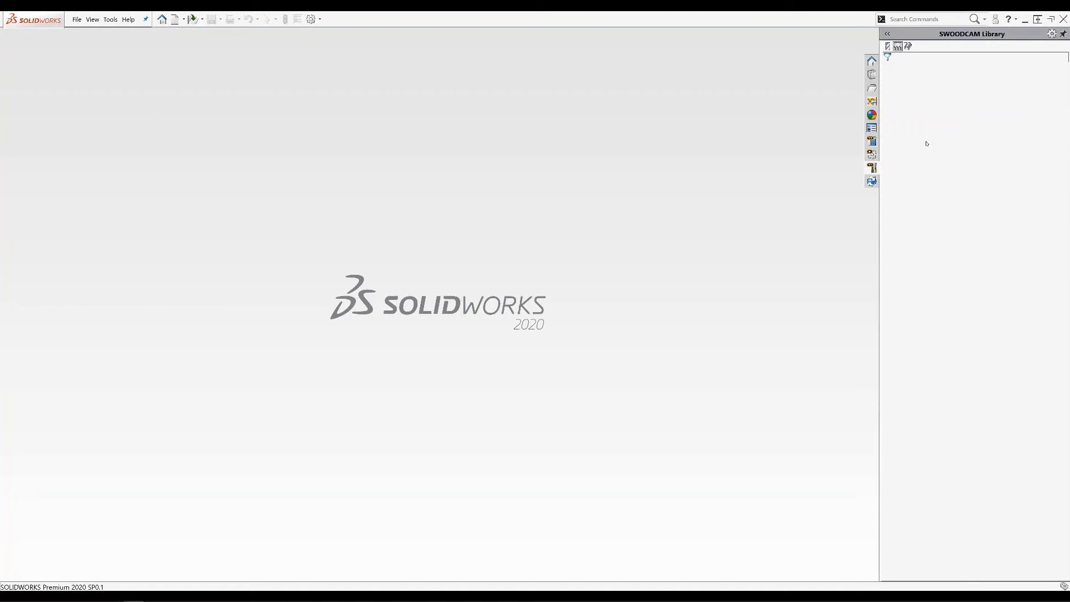
scroll(894, 108, "down", 4)
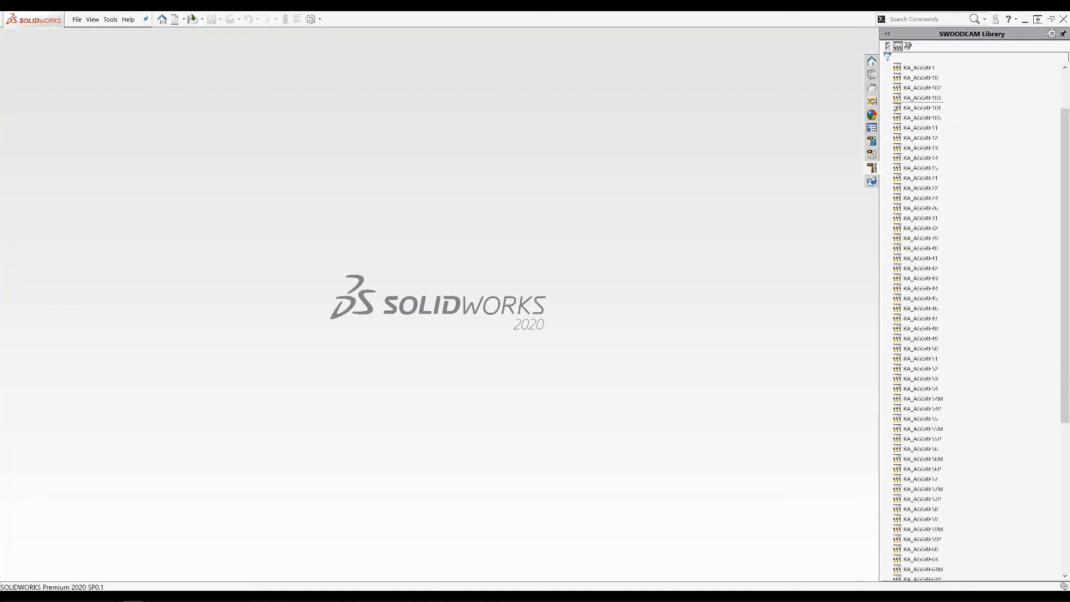
Review the imported BIESSE tools DIA20-54, EBP10Z3, FD03-11 and FD06-20 in the libraries configuration, then close it.
left_click(887, 47)
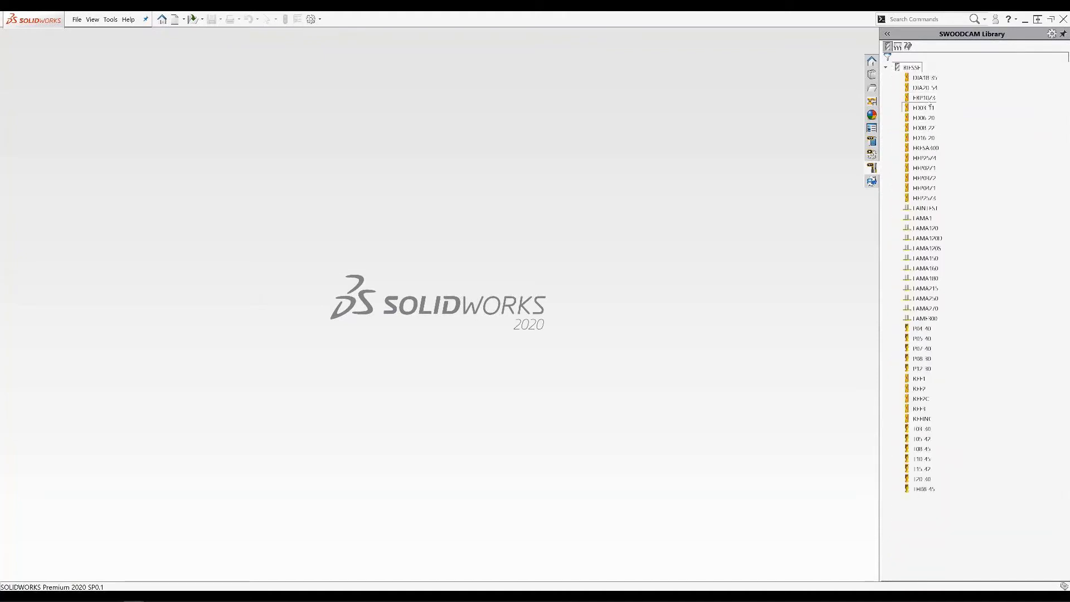
left_click(920, 88)
right_click(921, 88)
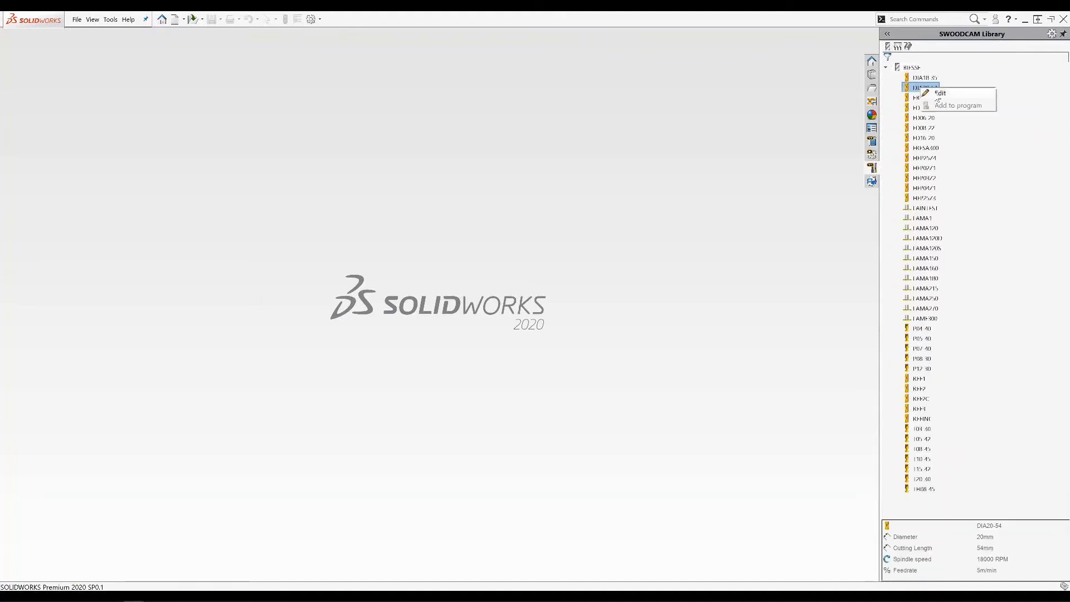
left_click(939, 94)
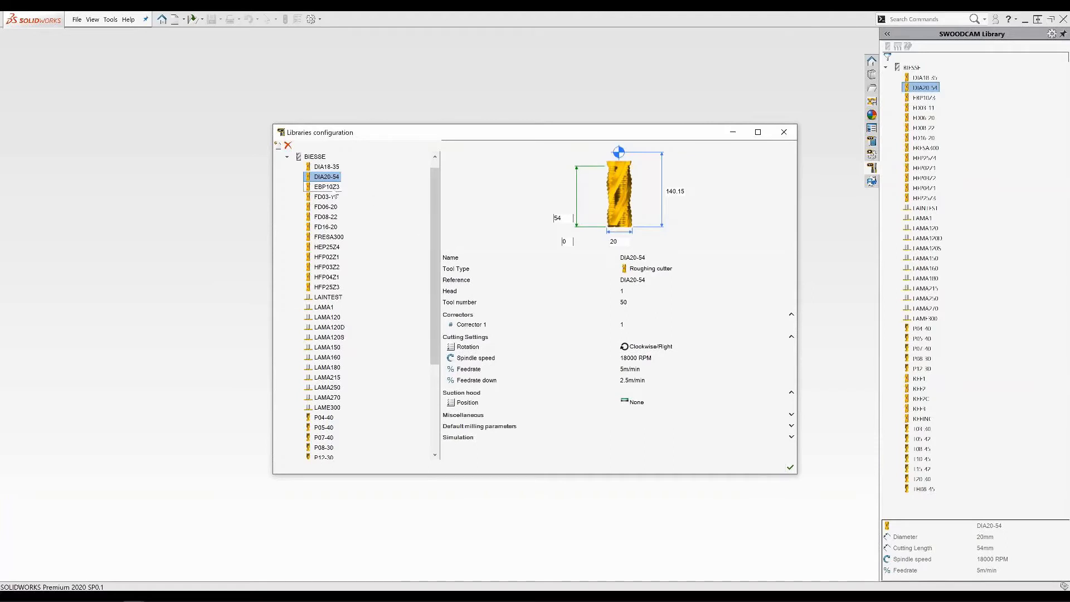
left_click(328, 187)
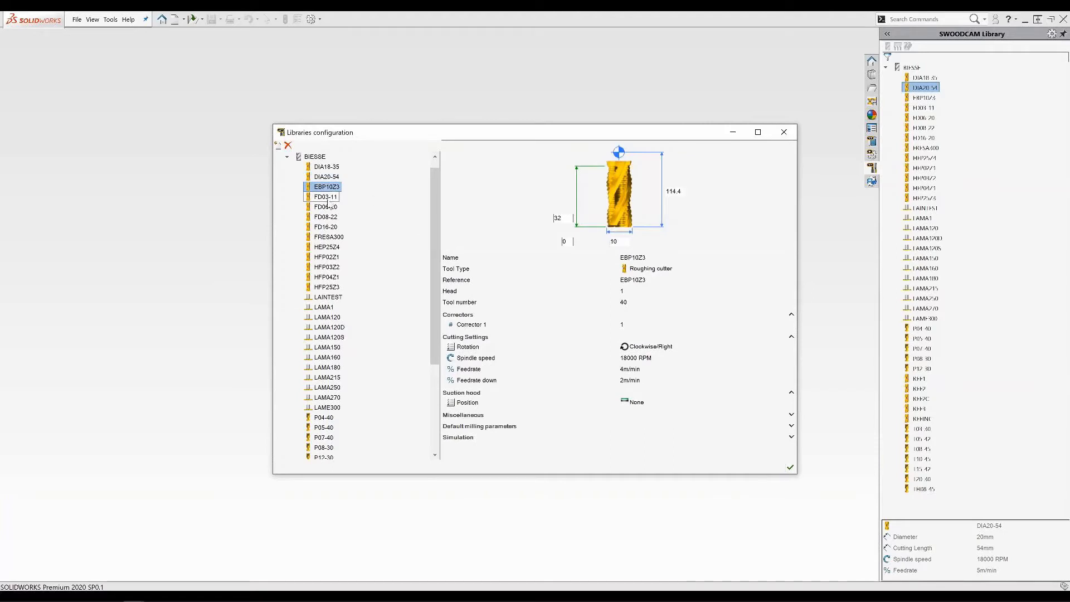
left_click(326, 199)
left_click(327, 208)
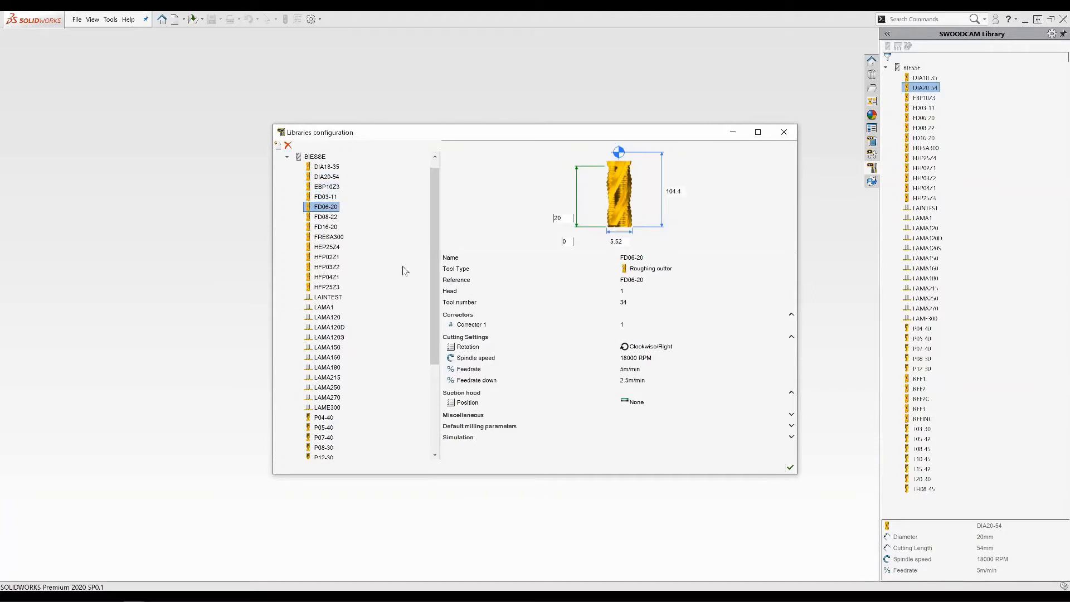
left_click(791, 468)
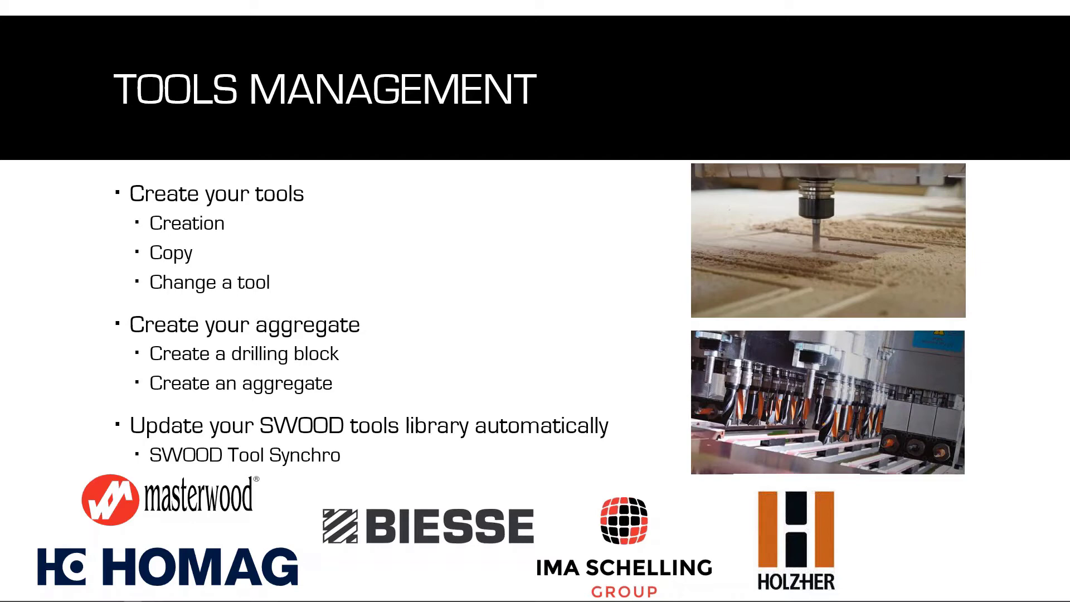
key("Right")
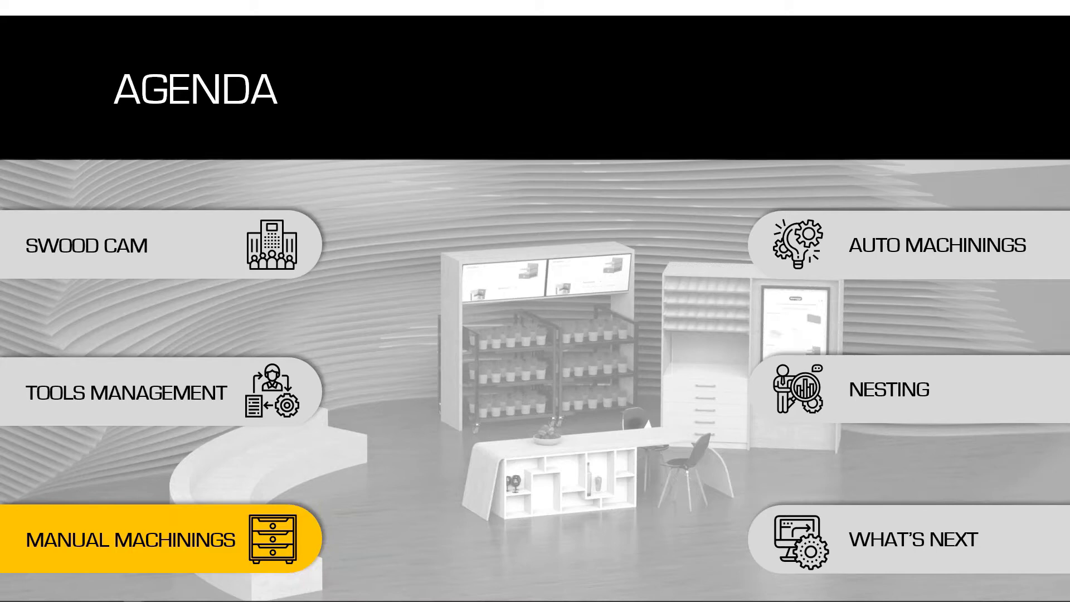
key("Right")
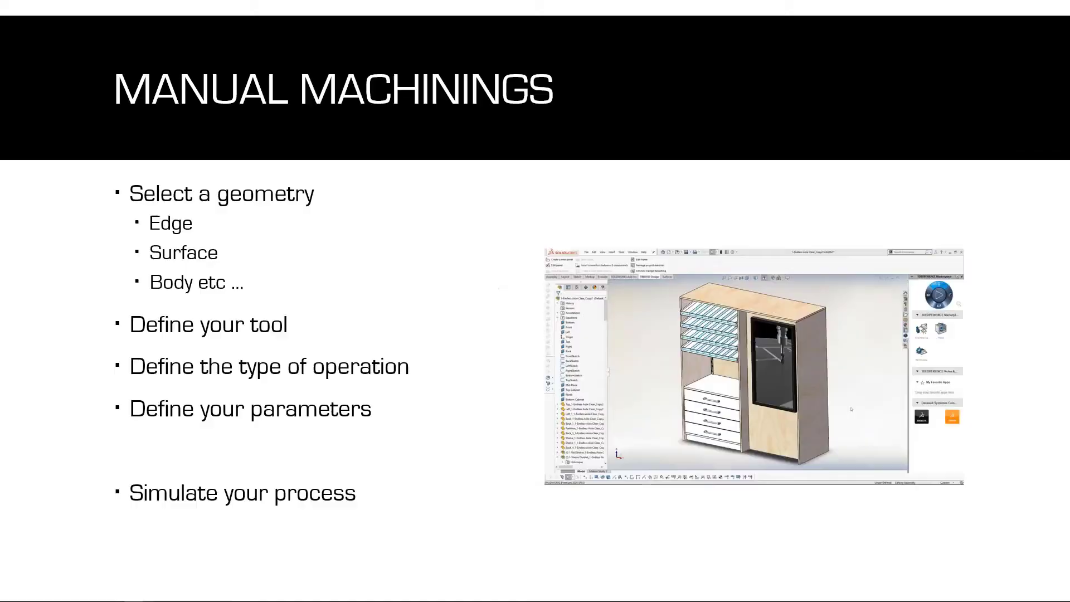
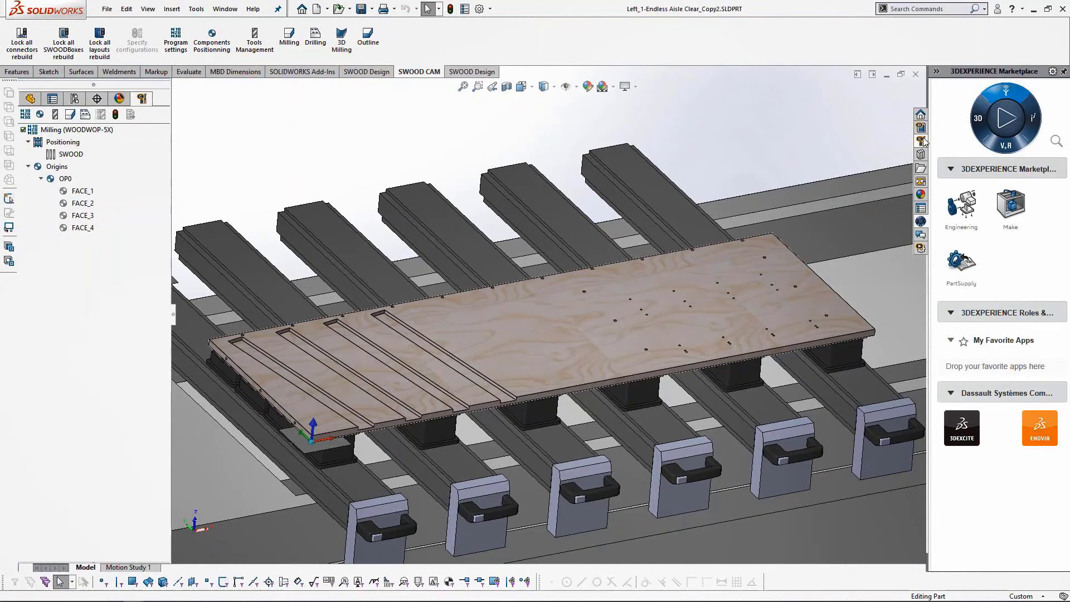
Add the BP_SWOOD aggregate from the SWOODCAM library to the Milling program.
left_click(921, 139)
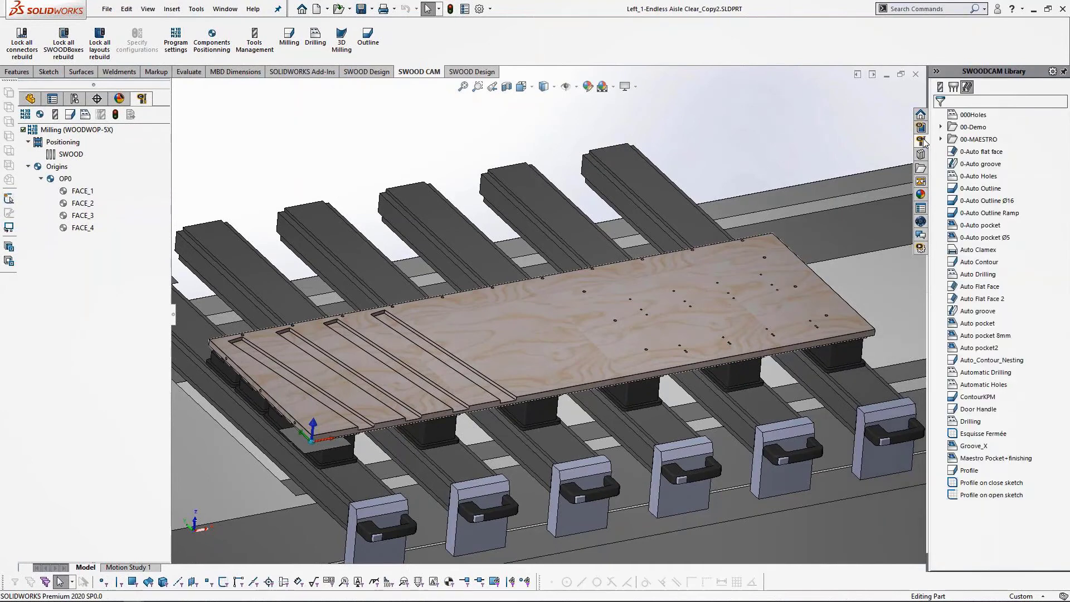
left_click(954, 87)
left_click_drag(976, 115, 49, 262)
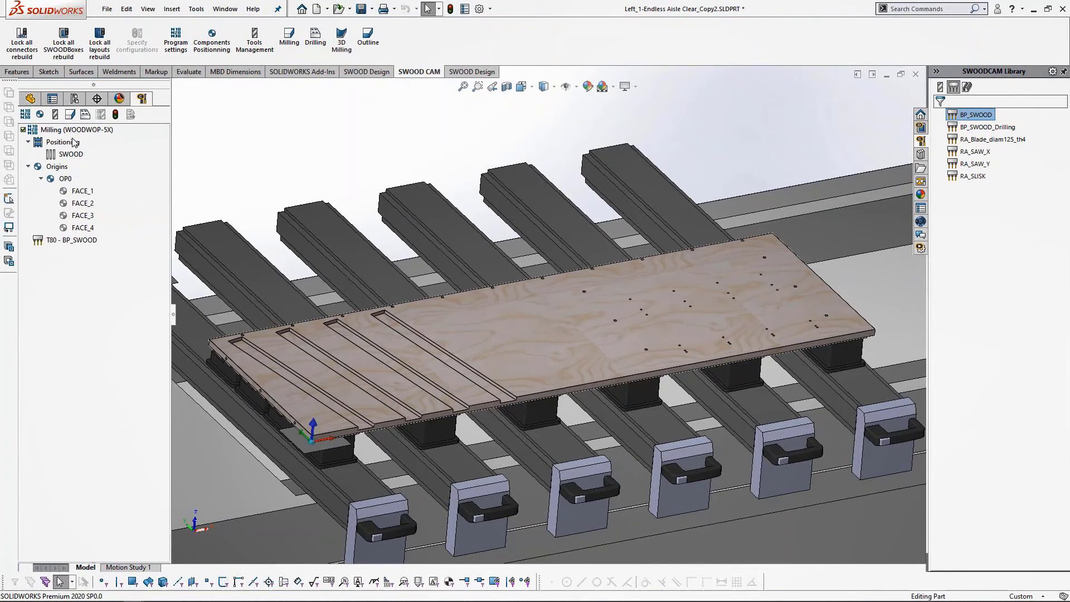
Create a Holes machining with a Drill operation on the BP_SWOOD aggregate and set its clearance above the panel to 10.
left_click(86, 116)
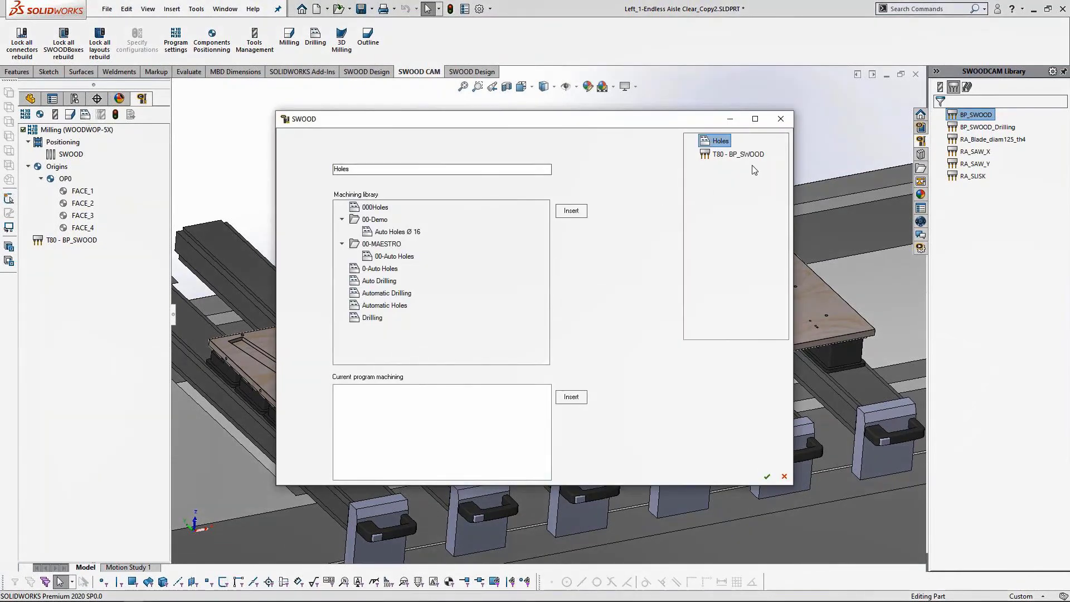
left_click(754, 159)
left_click(355, 233)
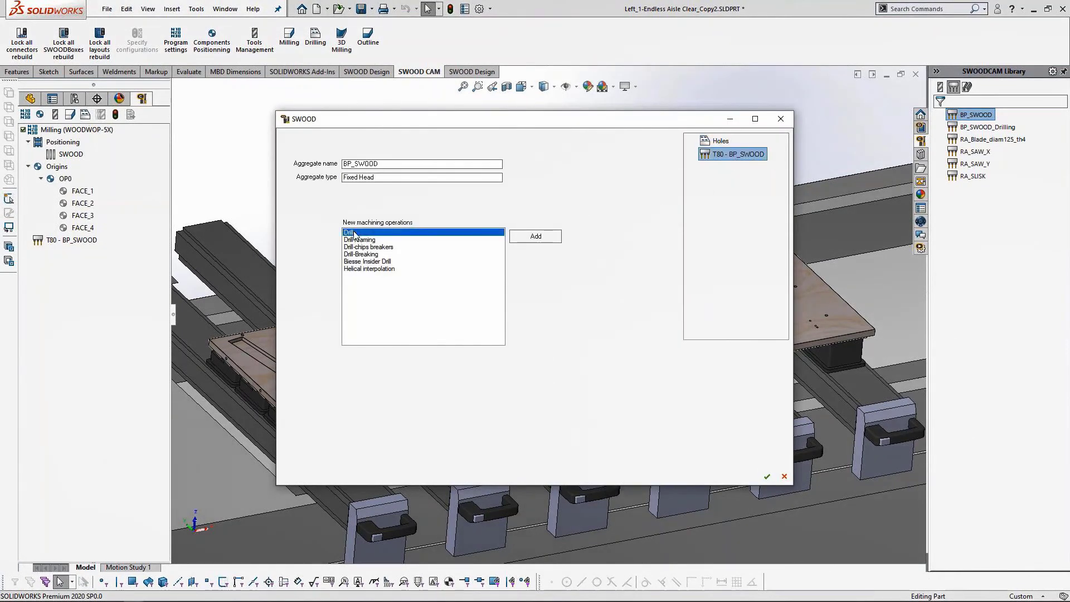
left_click(535, 236)
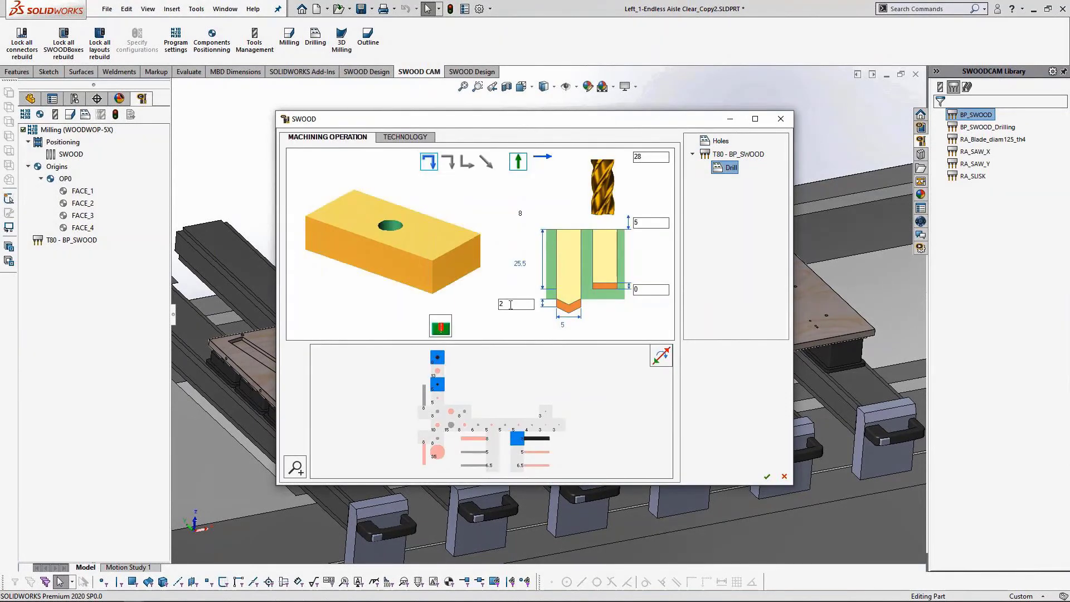
left_click(648, 224)
left_click(764, 475)
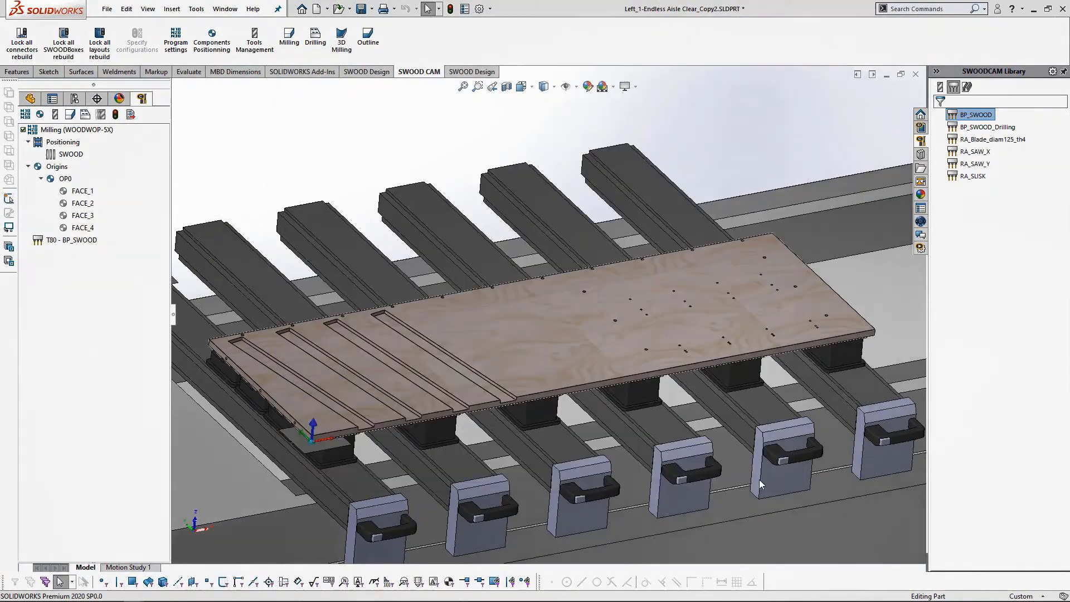
Simulate the hole drilling through to its end, then generate the program's machine code and close its listing.
left_click(68, 265)
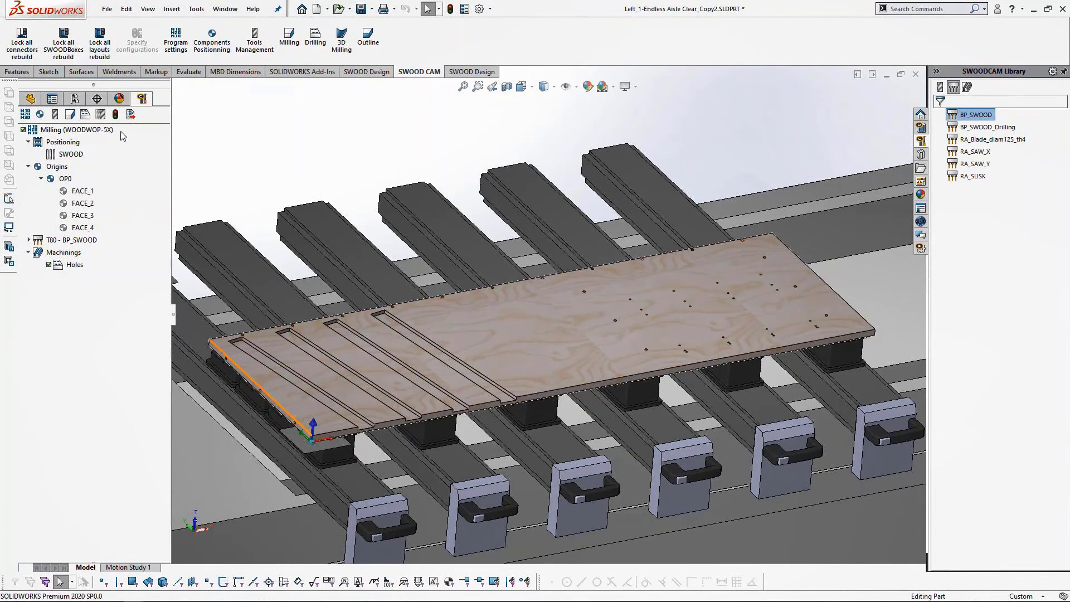
left_click(101, 114)
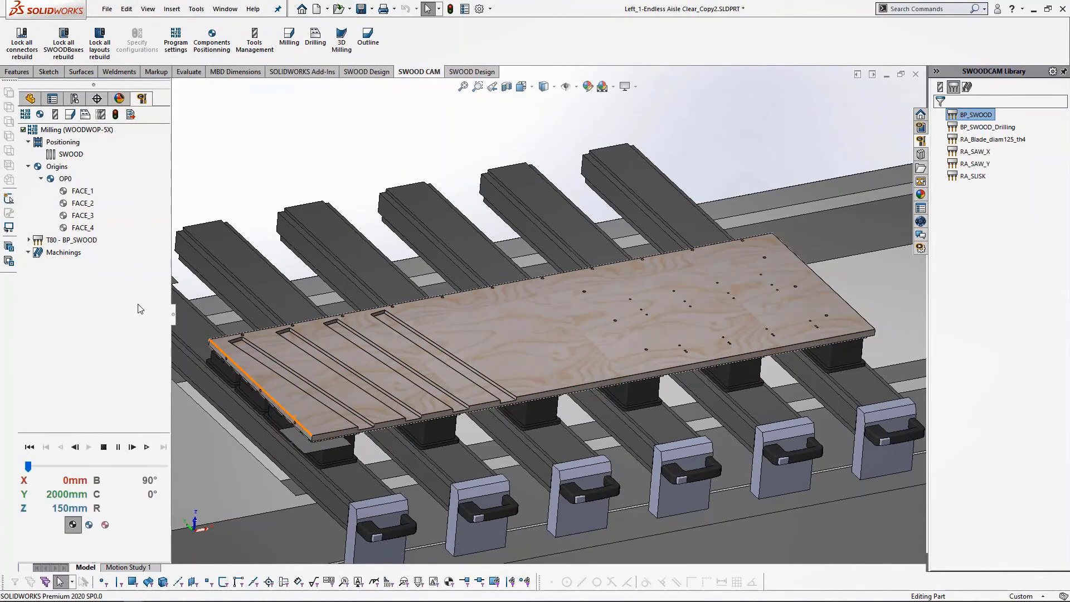
left_click(136, 466)
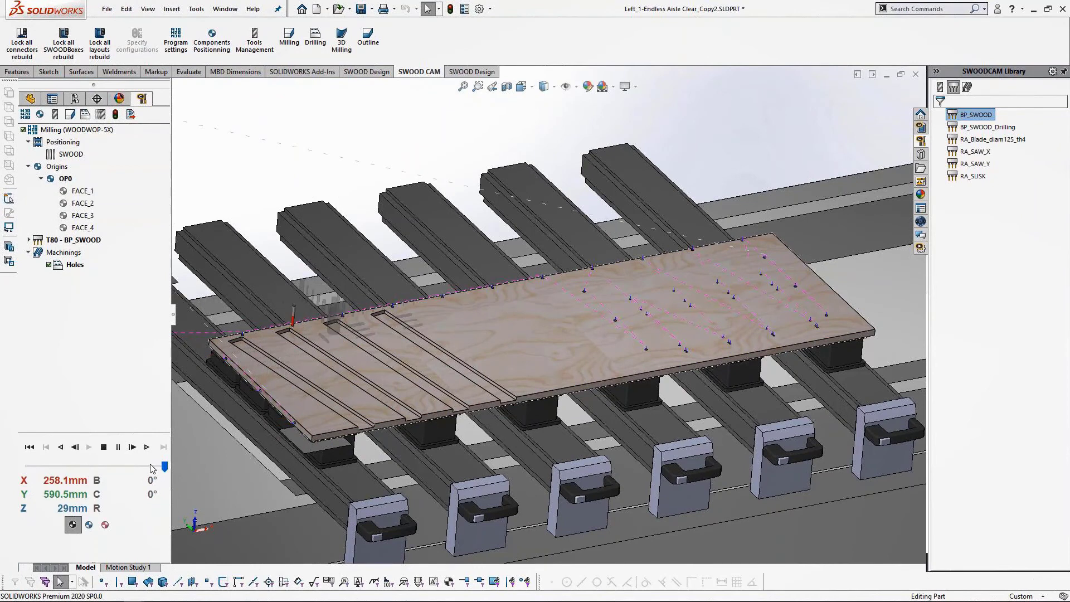
left_click(131, 114)
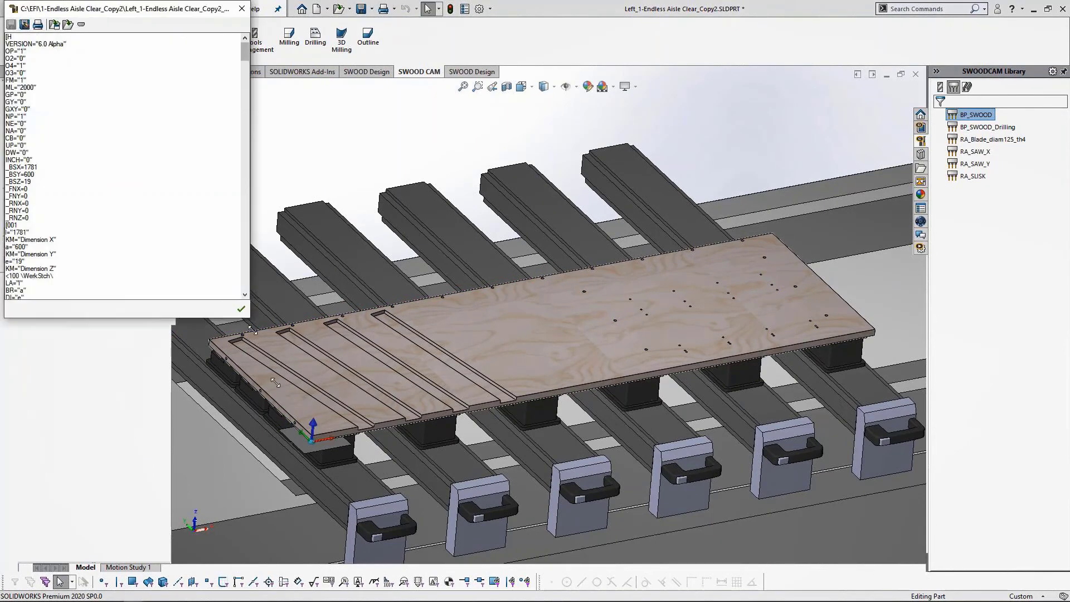
left_click(274, 9)
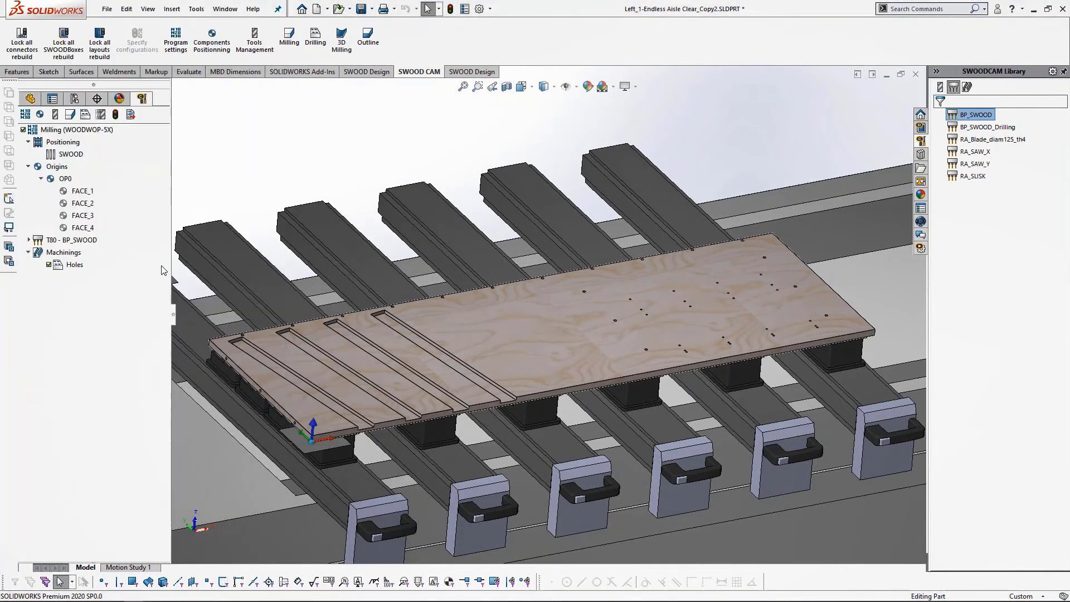
Rename the Holes machining as Webinar_AutoDrill and save it to the machining library.
left_click(78, 265)
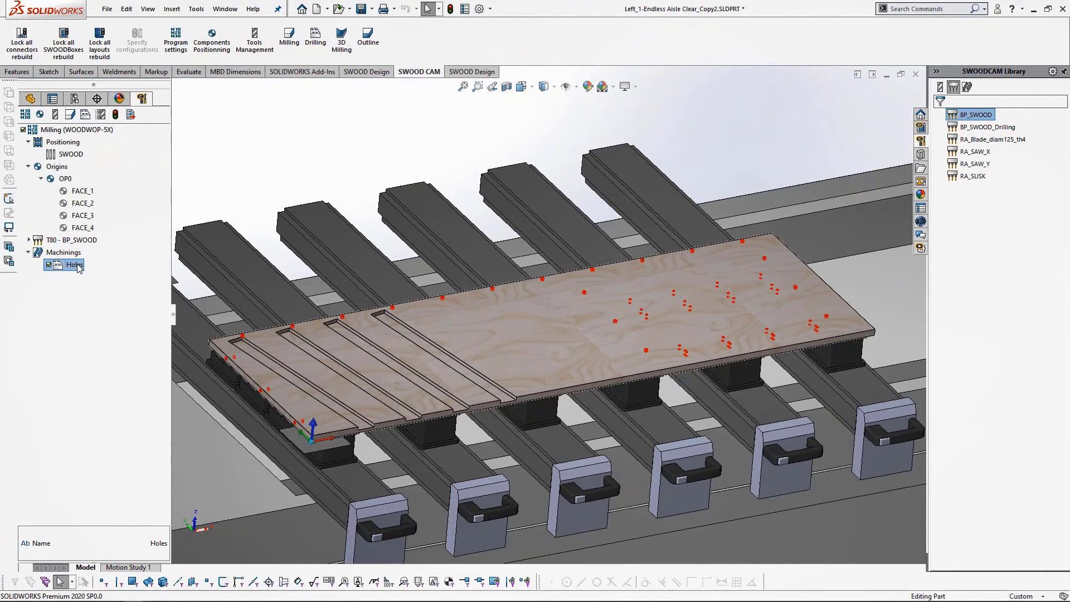
left_click(75, 265)
type("Wel")
type("inar_AutoDr")
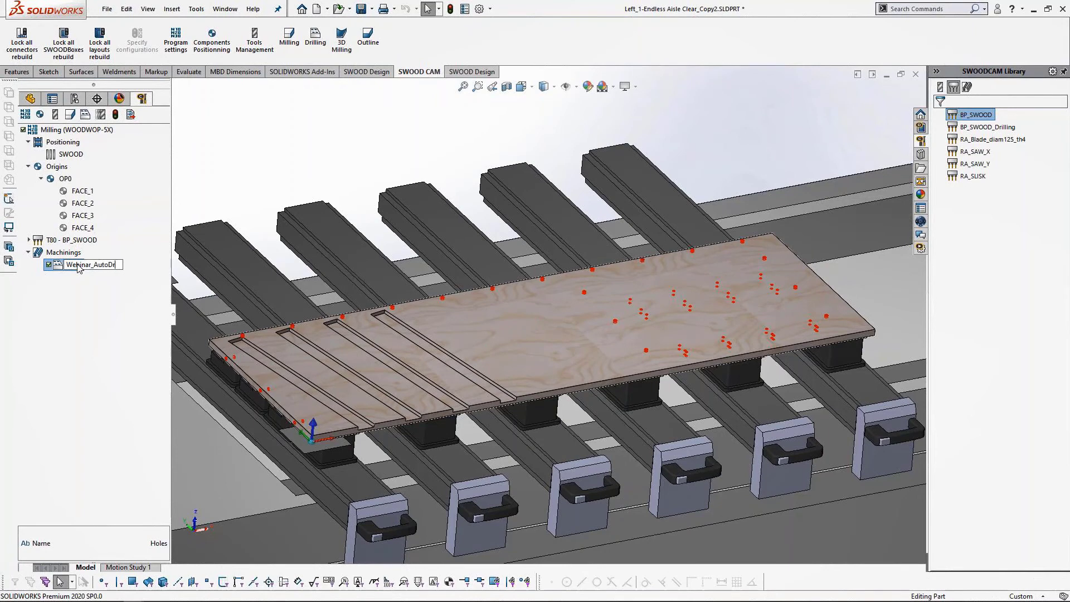
type("ill")
left_click(113, 335)
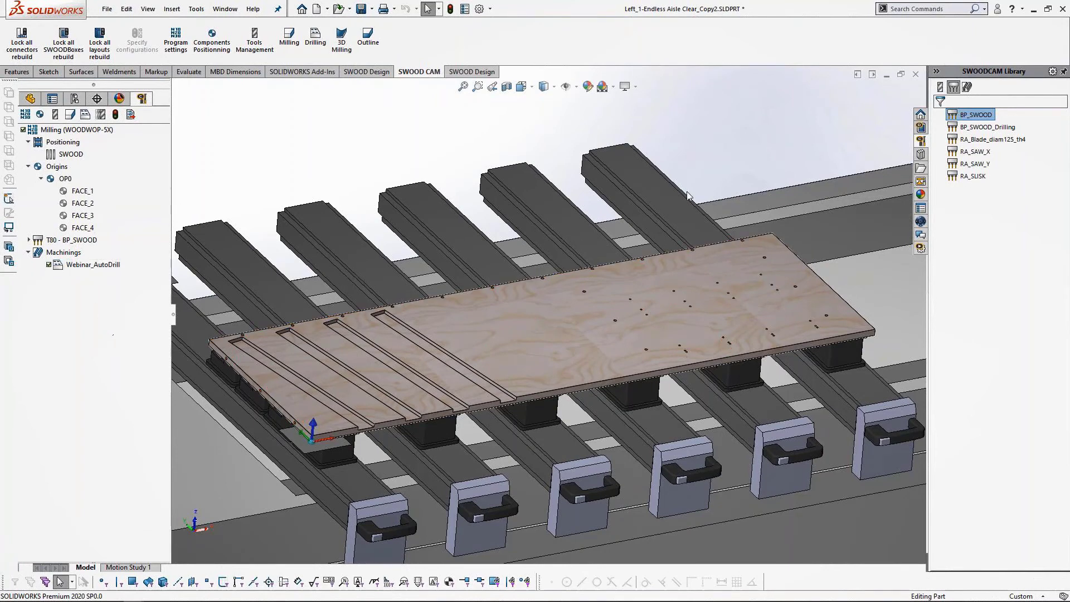
left_click(967, 87)
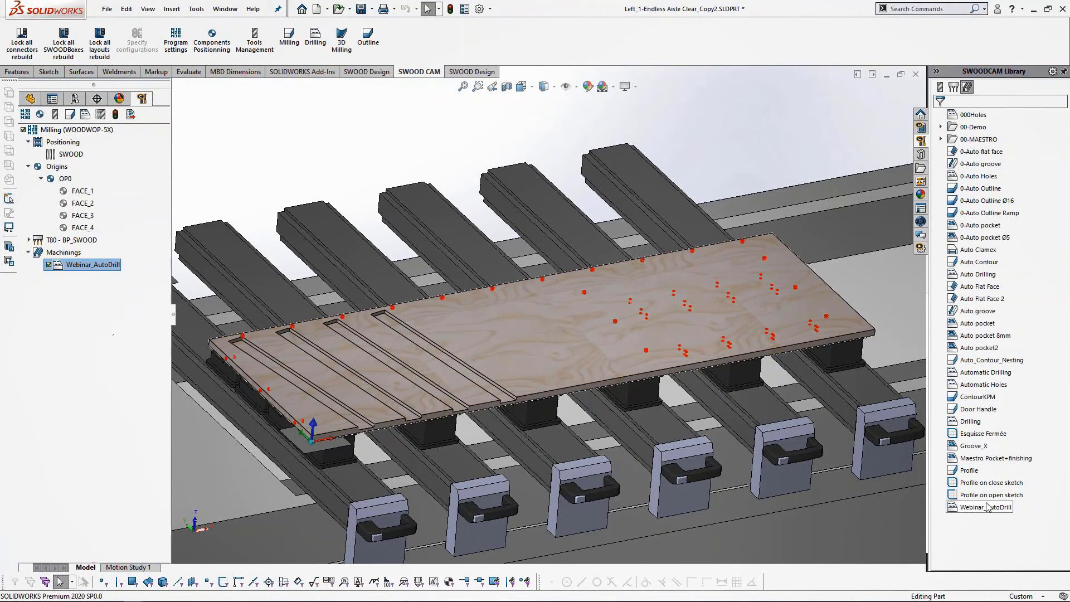
left_click_drag(975, 509, 135, 396)
Delete the Webinar_AutoDrill machining and the T80 - BP_SWOOD aggregate from the program.
left_click(83, 265)
key("Delete")
key("Return")
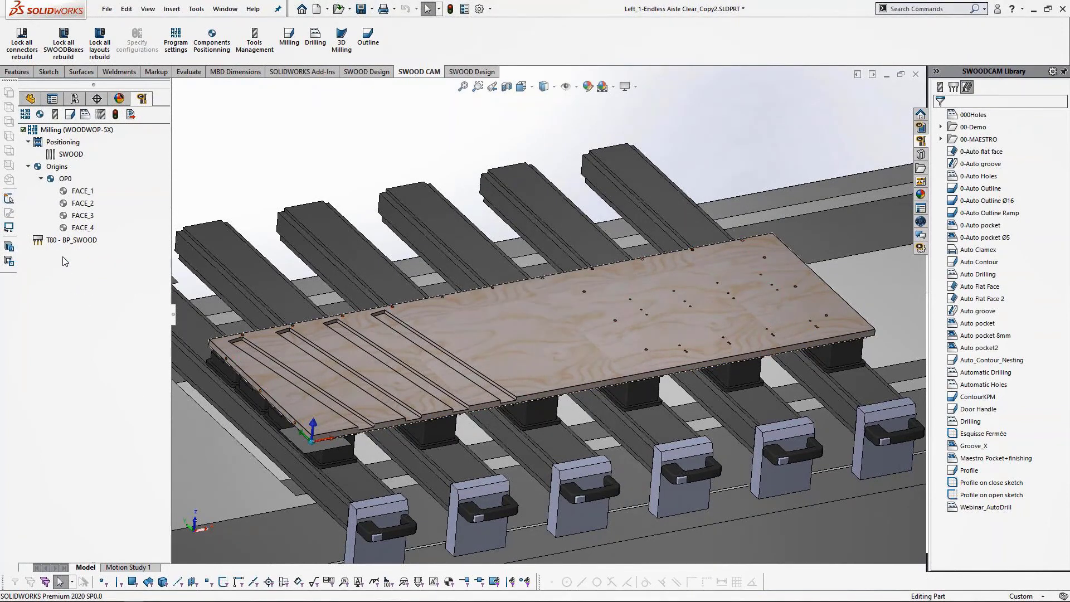
left_click(65, 240)
key("Delete")
key("Return")
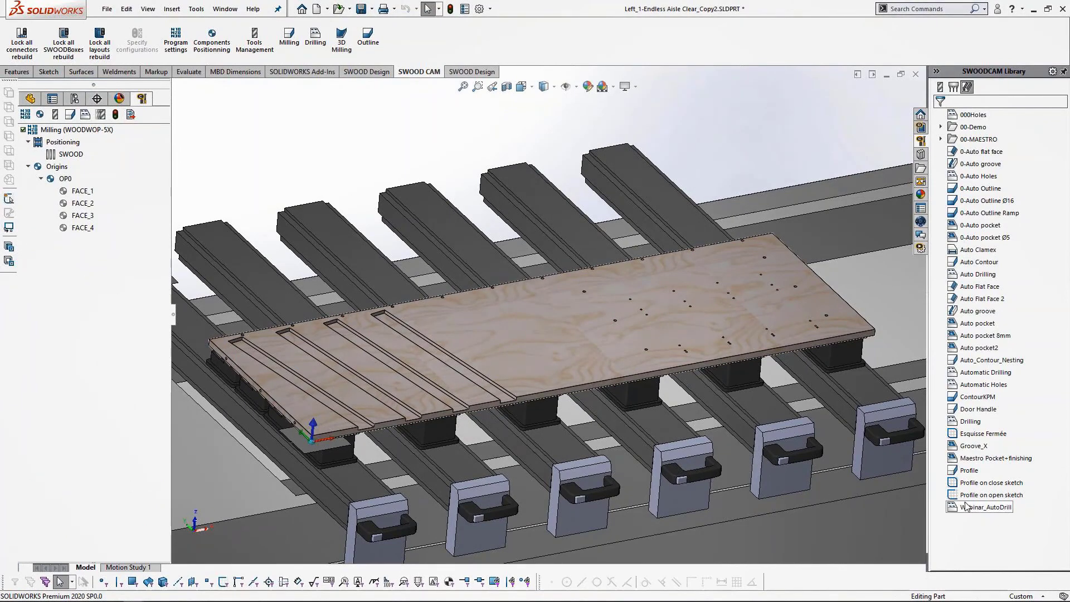
Apply the saved Webinar_AutoDrill machining from the library to the panel and check its Drill operation's parameters.
left_click_drag(966, 510, 865, 504)
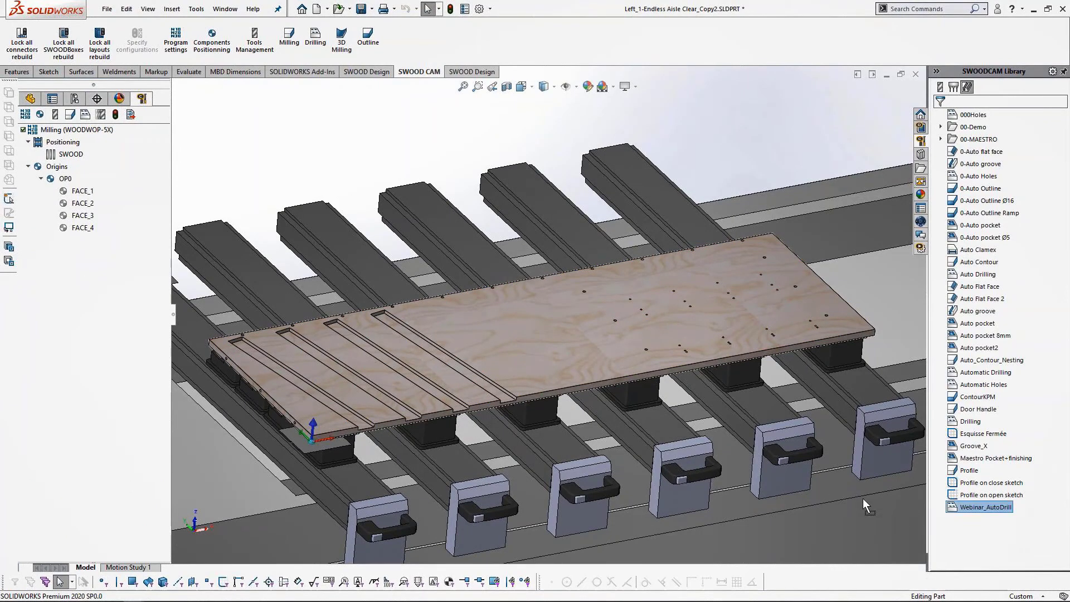
left_click(89, 277)
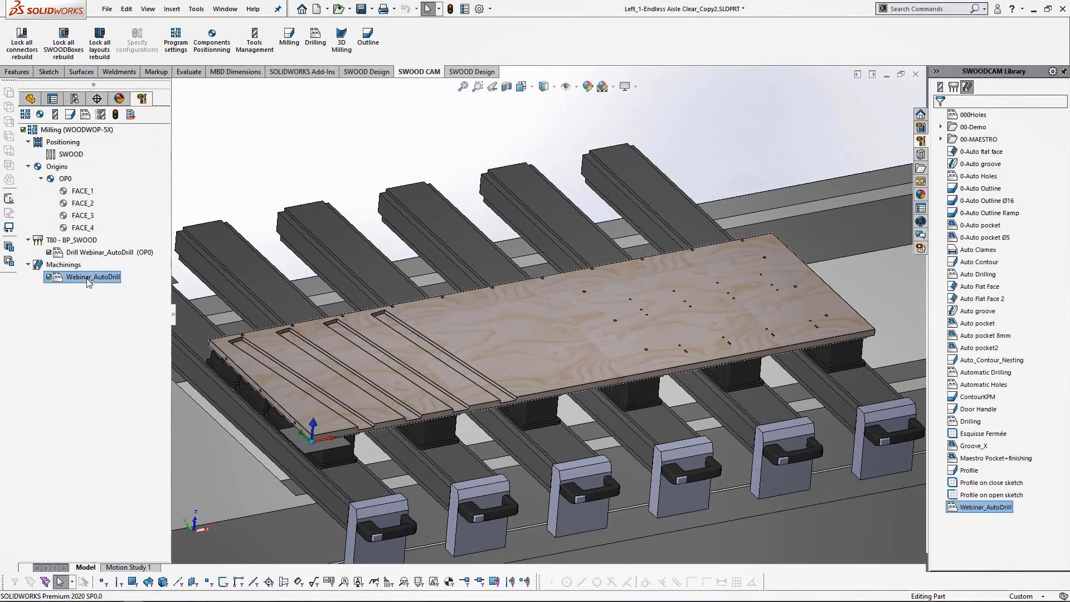
left_click(123, 256)
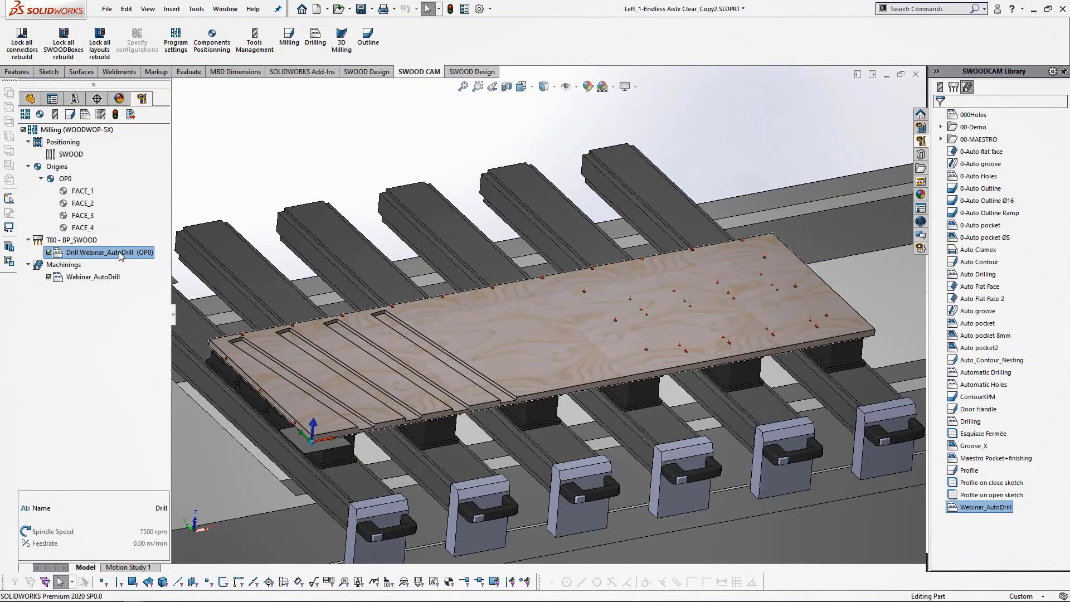
right_click(128, 256)
key("Escape")
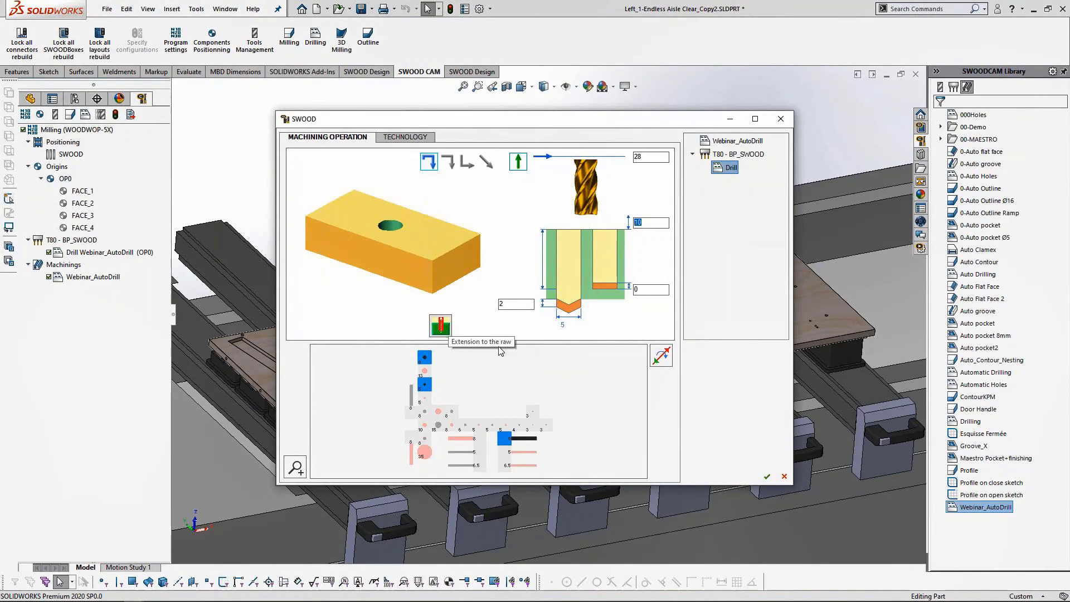
left_click(767, 477)
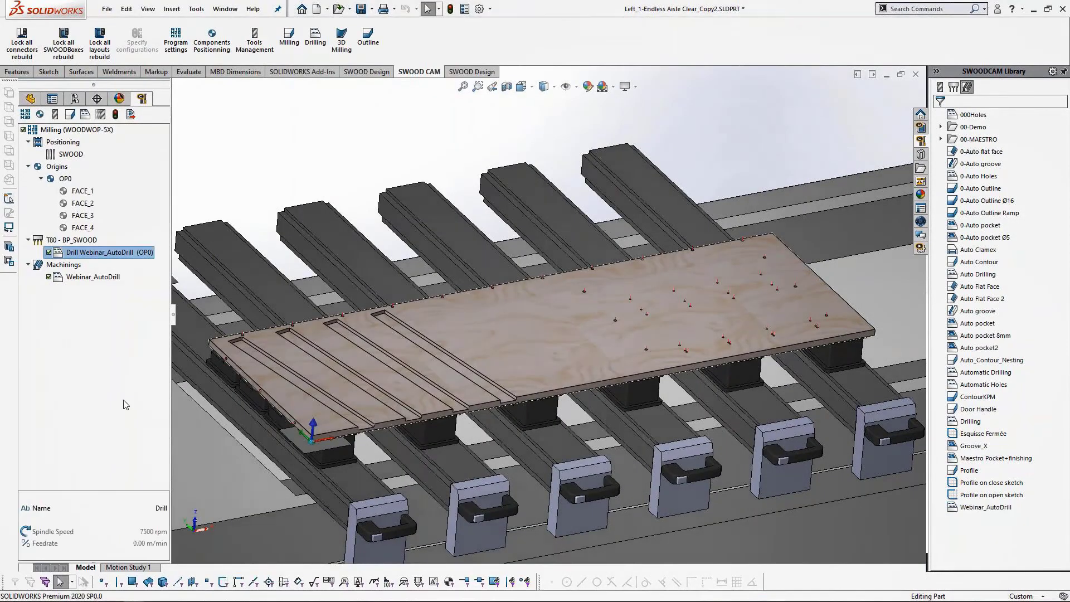
Add the Milling D15 and Finishing Cutter Ø5 tools from the tool library's Generic Cutter folder to the milling program.
left_click(98, 414)
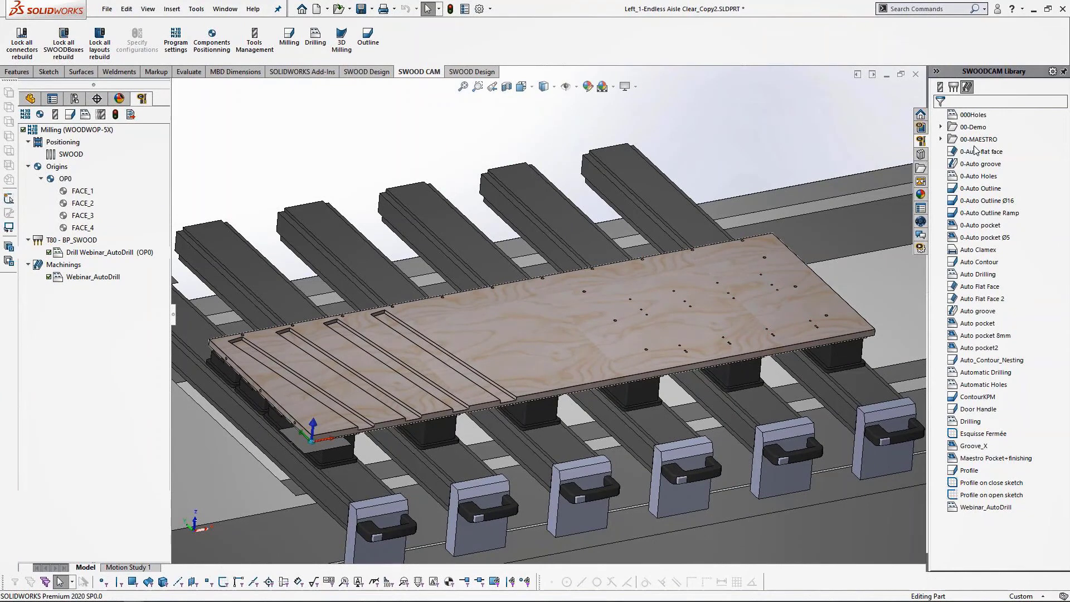
left_click(940, 87)
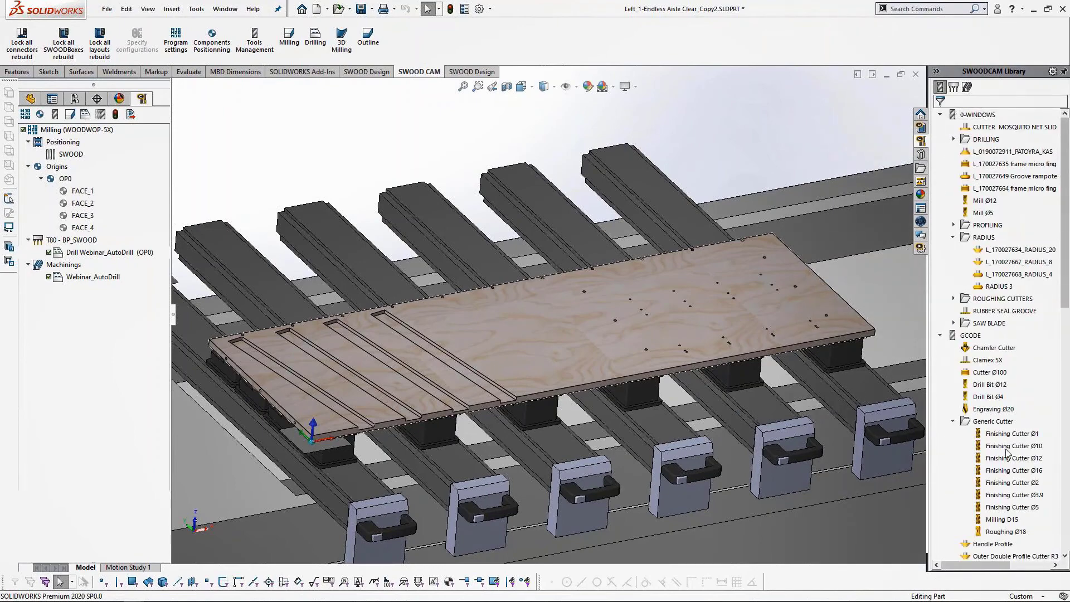
left_click(1001, 519)
scroll(992, 440, "down", 4)
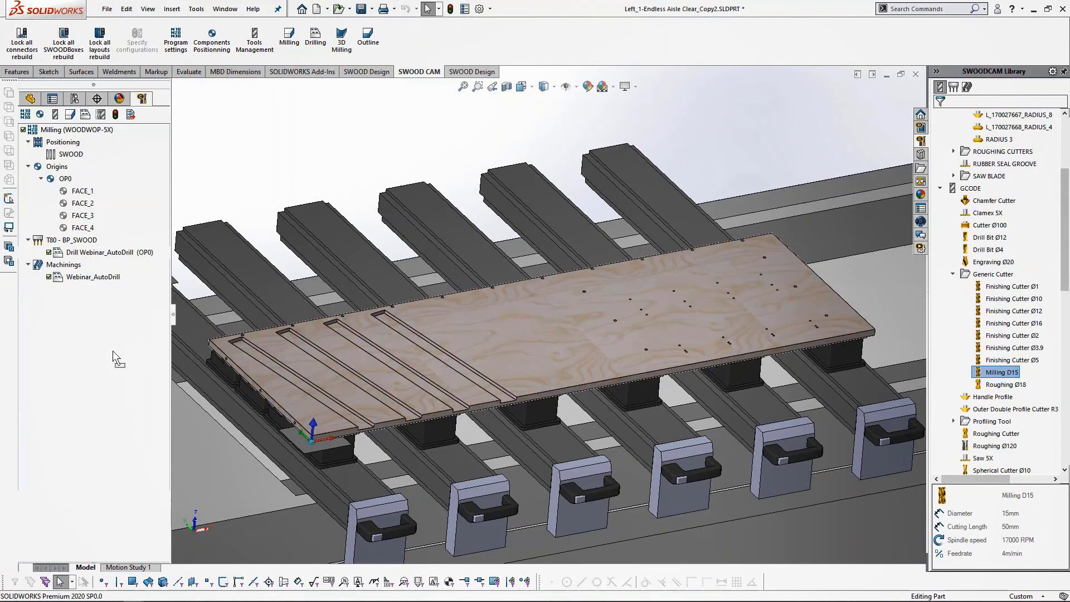
left_click_drag(113, 350, 113, 351)
left_click(1013, 361)
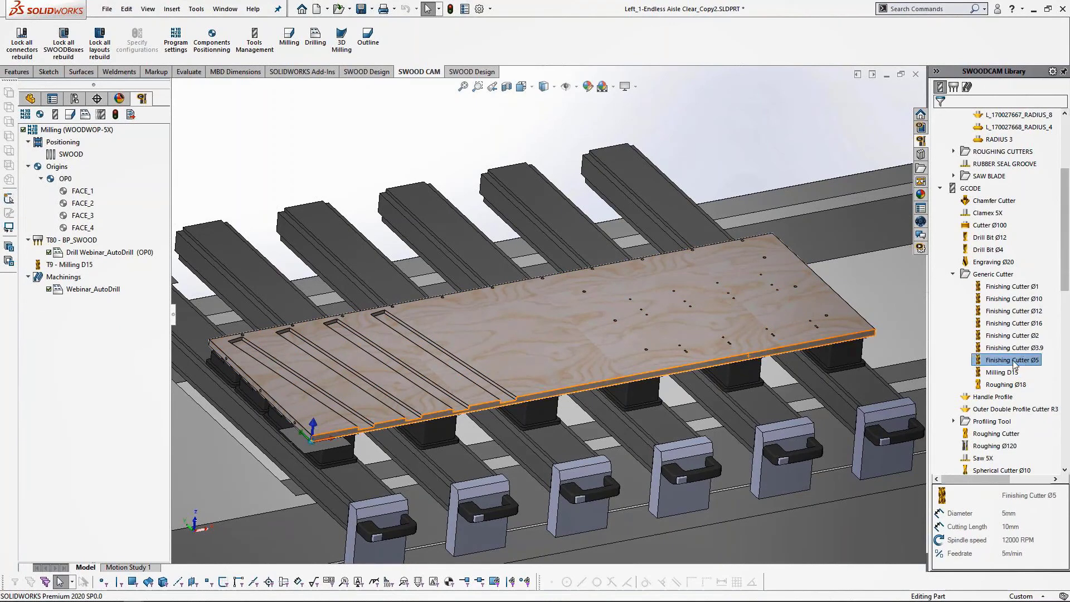
left_click_drag(1014, 361, 93, 346)
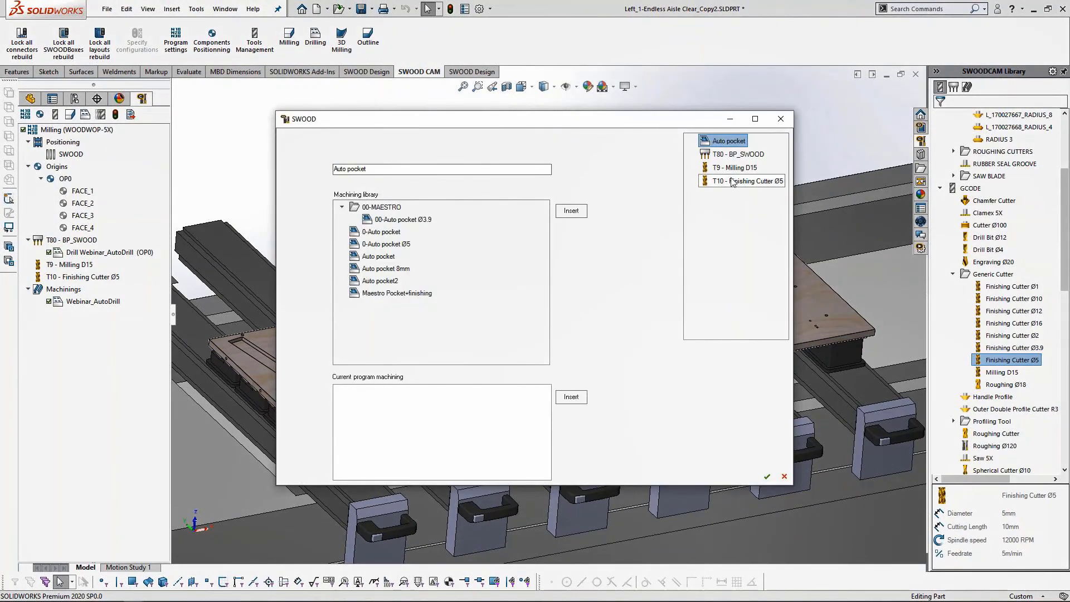
Add a Pocket milling operation with T9 - Milling D15 to the Auto pocket machining and check its toolpath on another pocket.
left_click(734, 168)
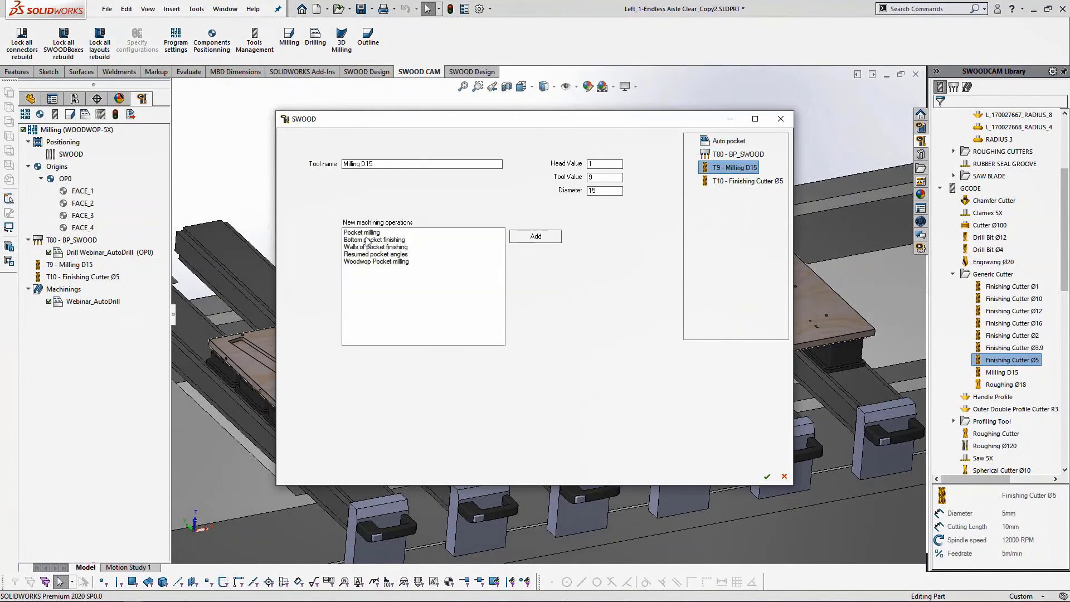
left_click(370, 233)
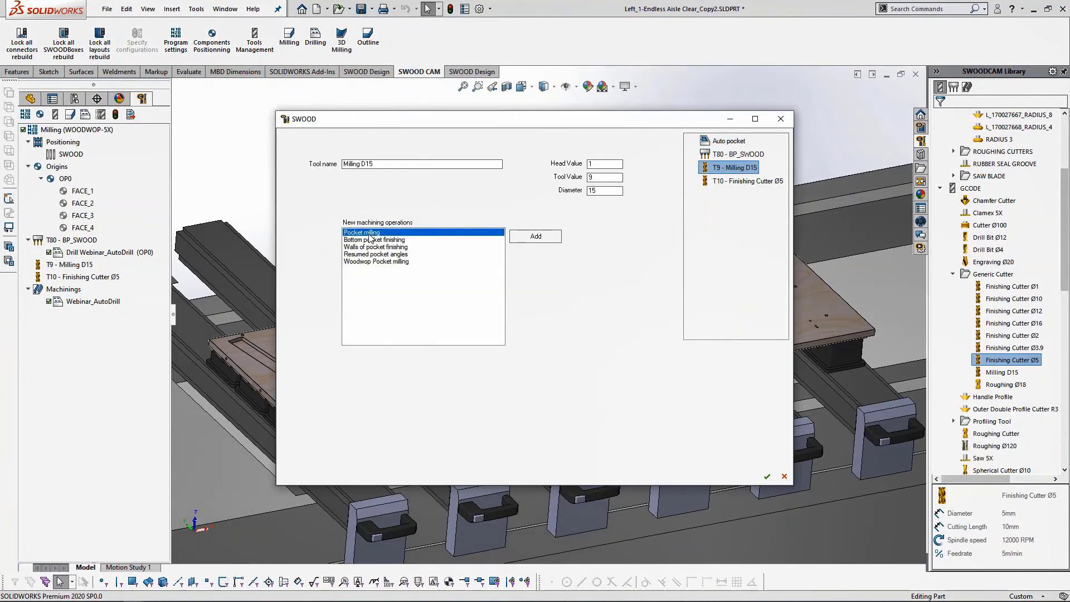
left_click(530, 237)
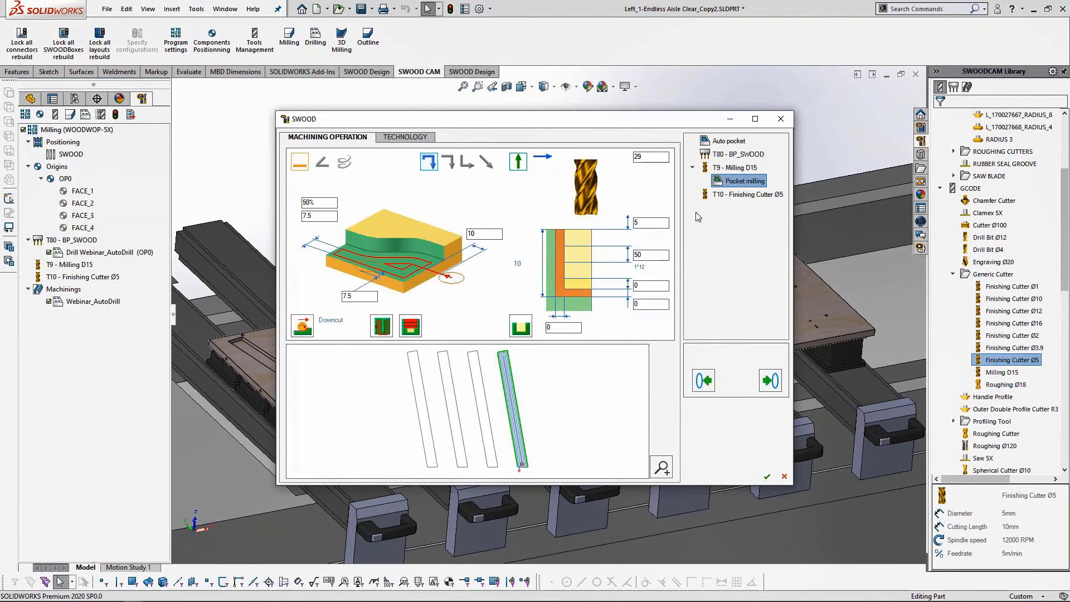
left_click(702, 389)
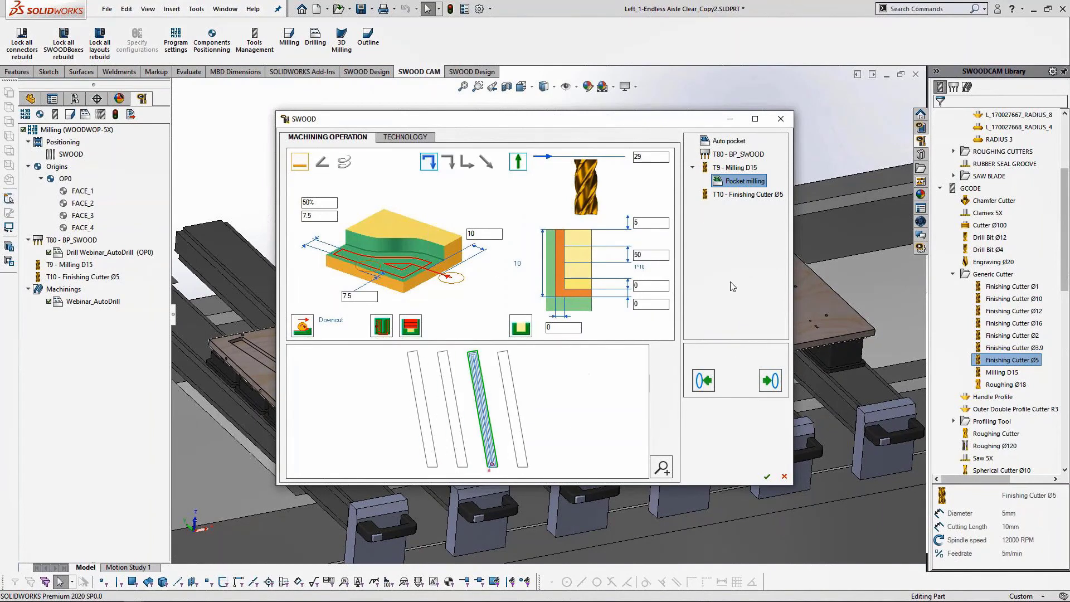
Add a Walls of pocket finishing operation with T10 - Finishing Cutter Ø5 and confirm the Auto pocket machining.
left_click(751, 195)
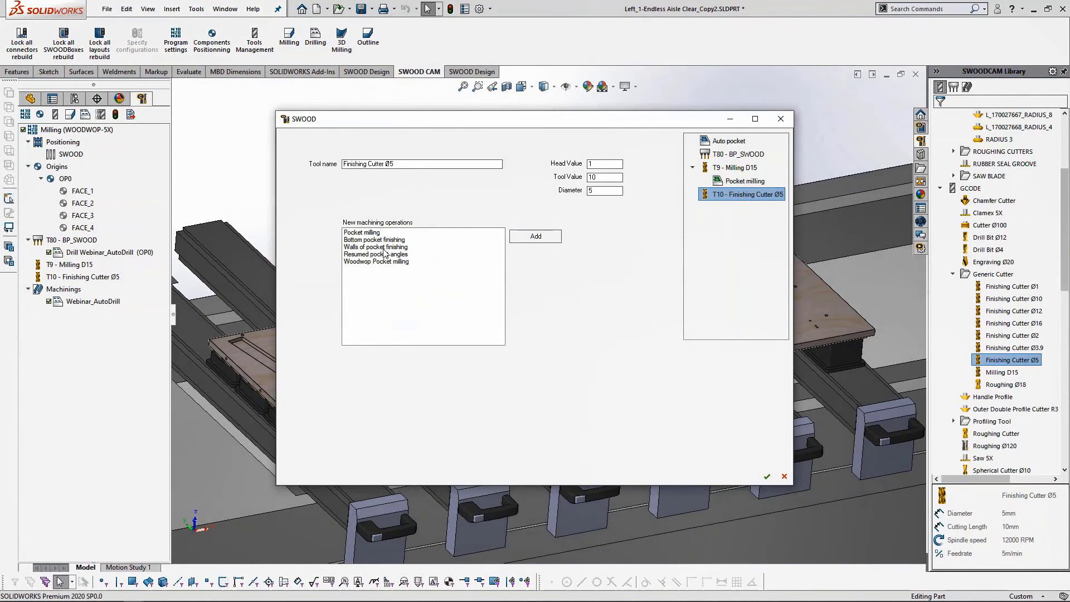
left_click(381, 249)
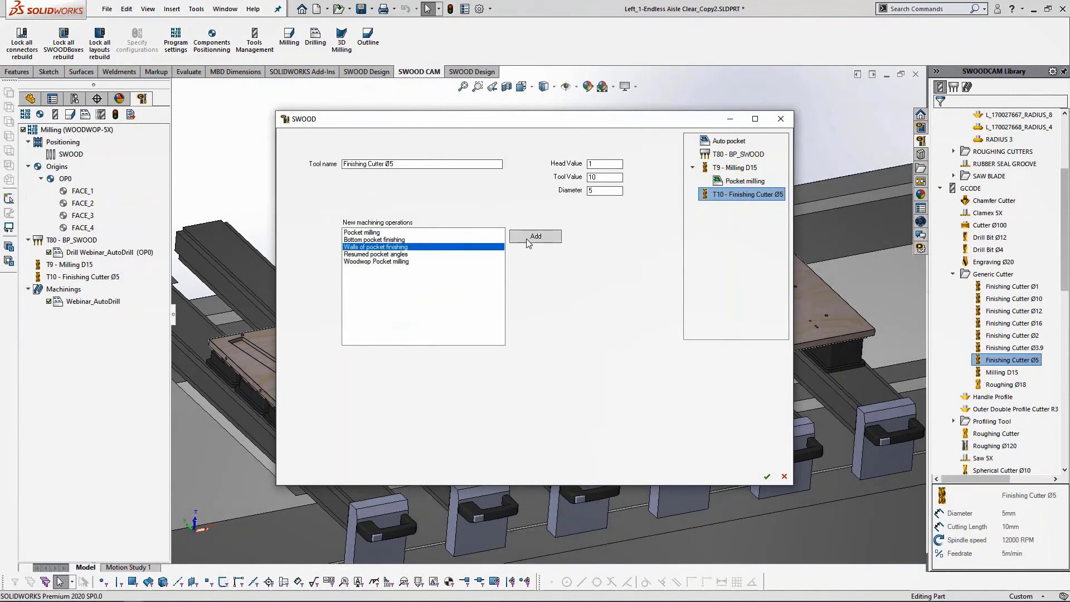
left_click(543, 240)
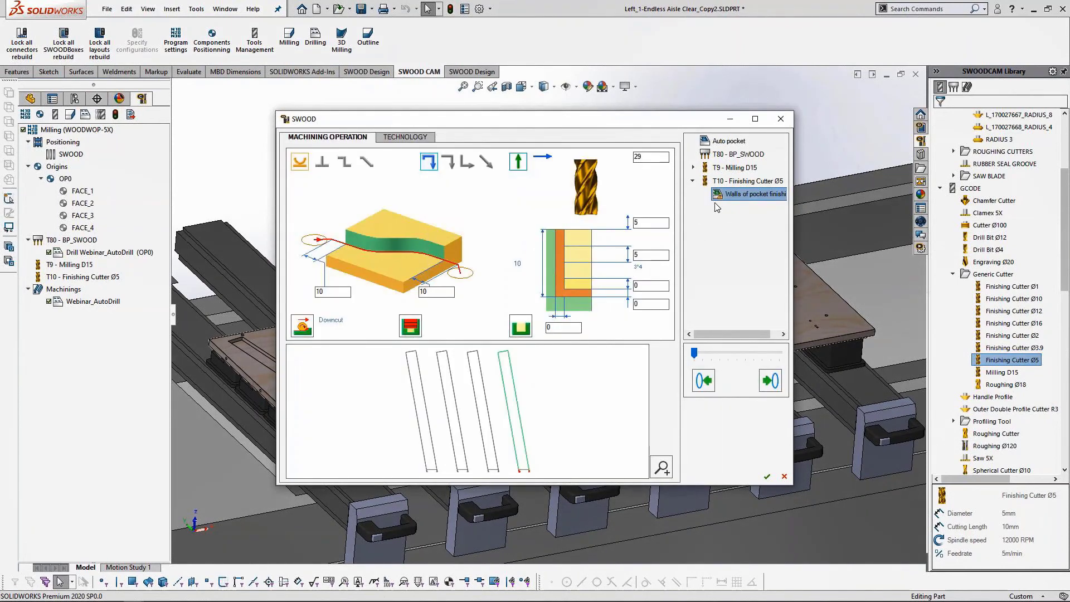
left_click(704, 381)
left_click(767, 477)
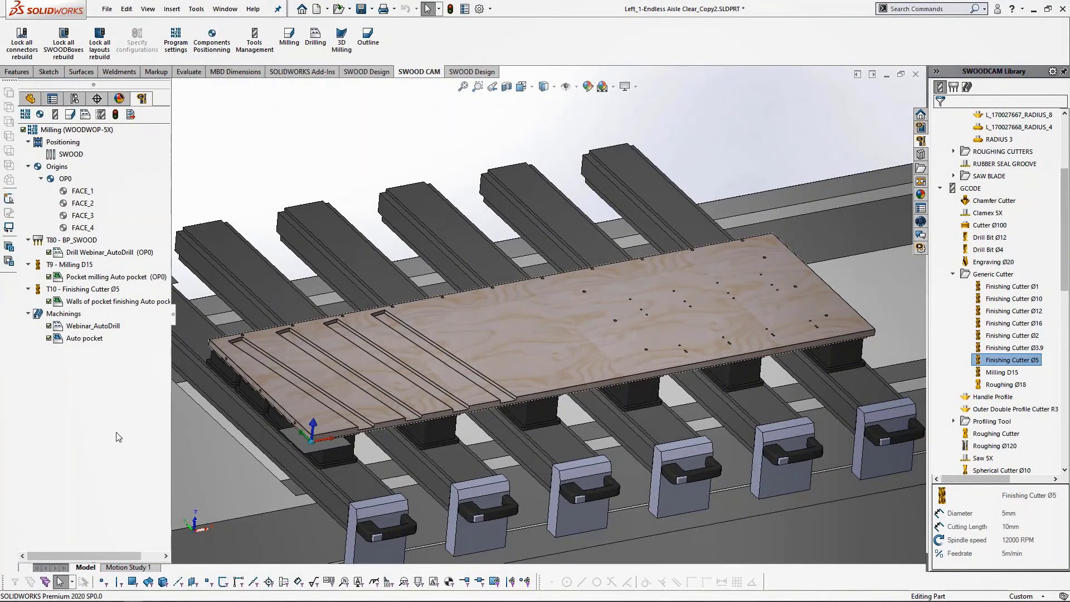
Simulate the milling program through the pocket wall finishing and stop the simulation.
left_click(101, 114)
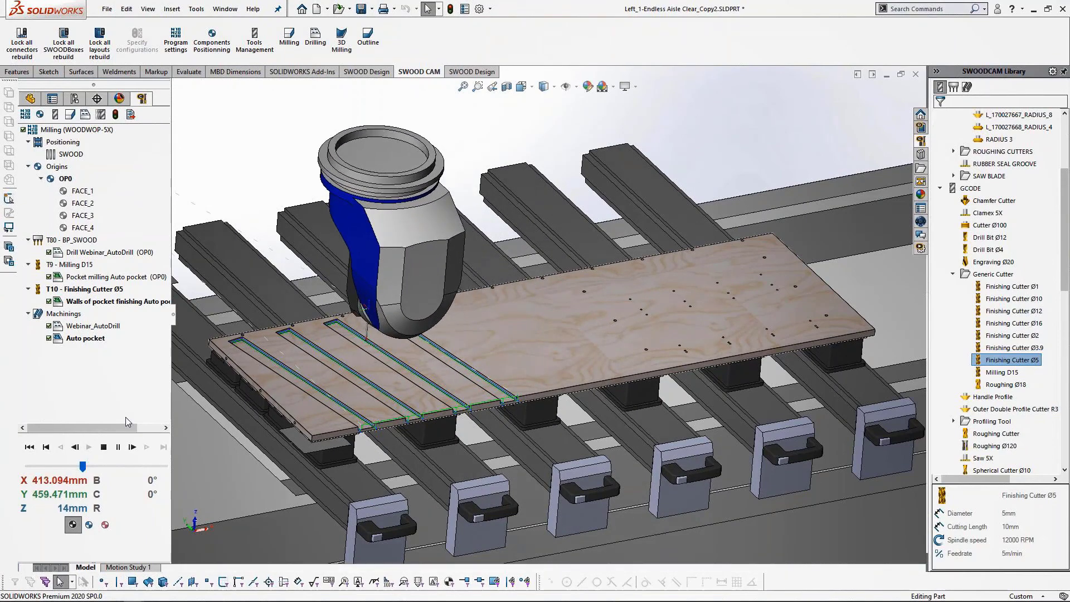
left_click(104, 448)
Rename the Auto pocket machining as Webinar_Pocket+Finishing.
left_click(89, 339)
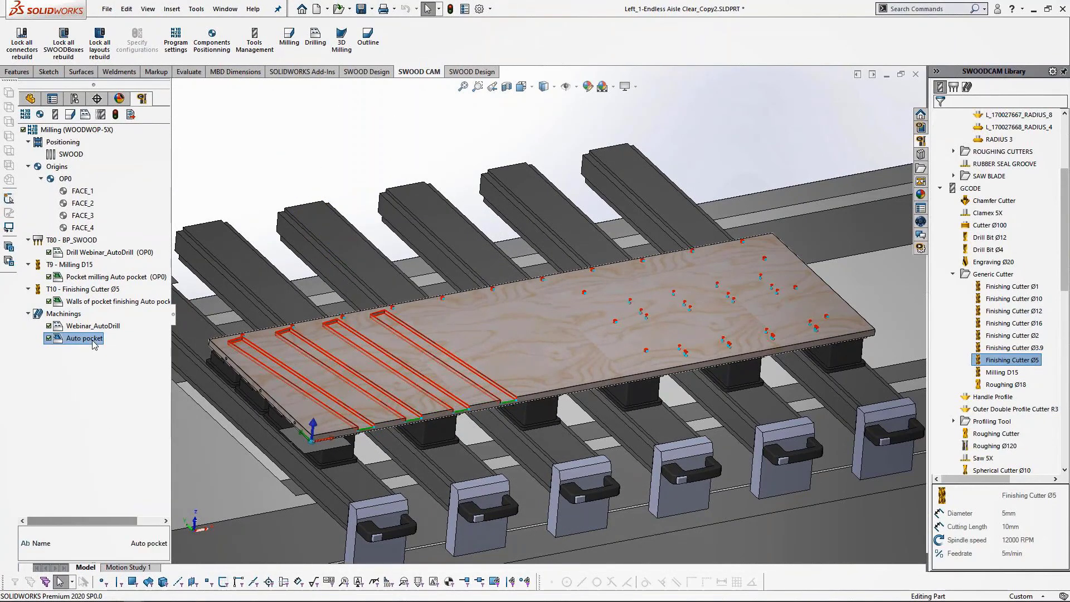
right_click(93, 340)
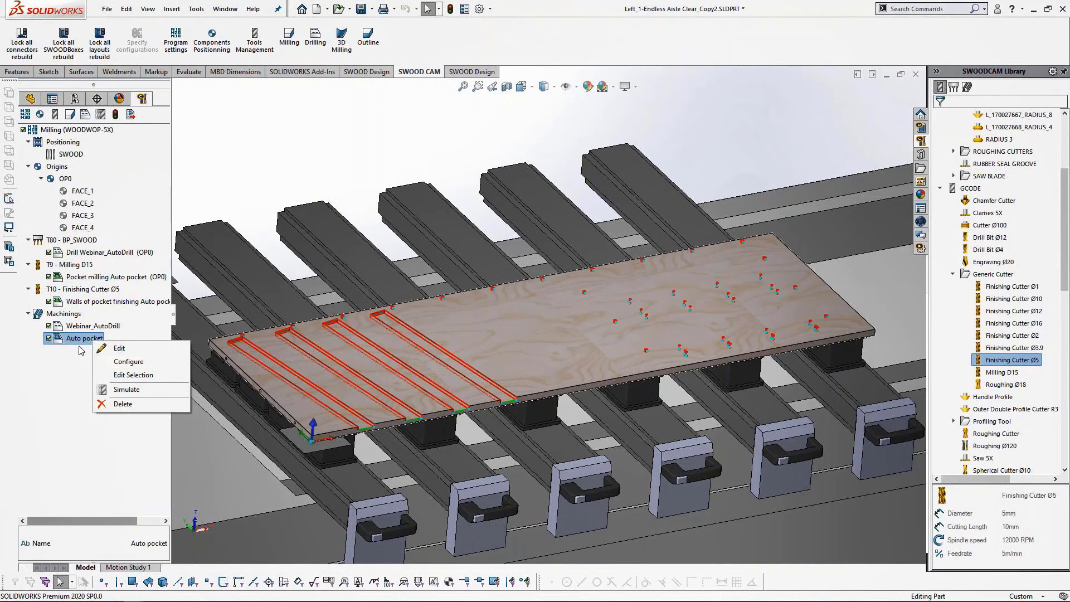
left_click(80, 345)
type("Webinar_")
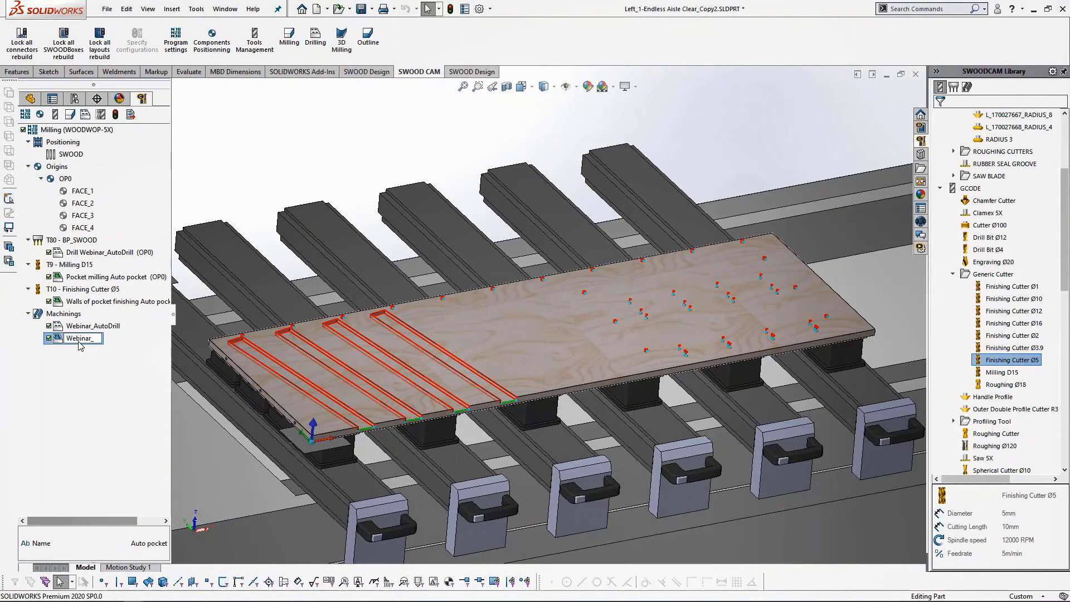
type("Pocket+Finishing")
key("Return")
left_click(80, 338)
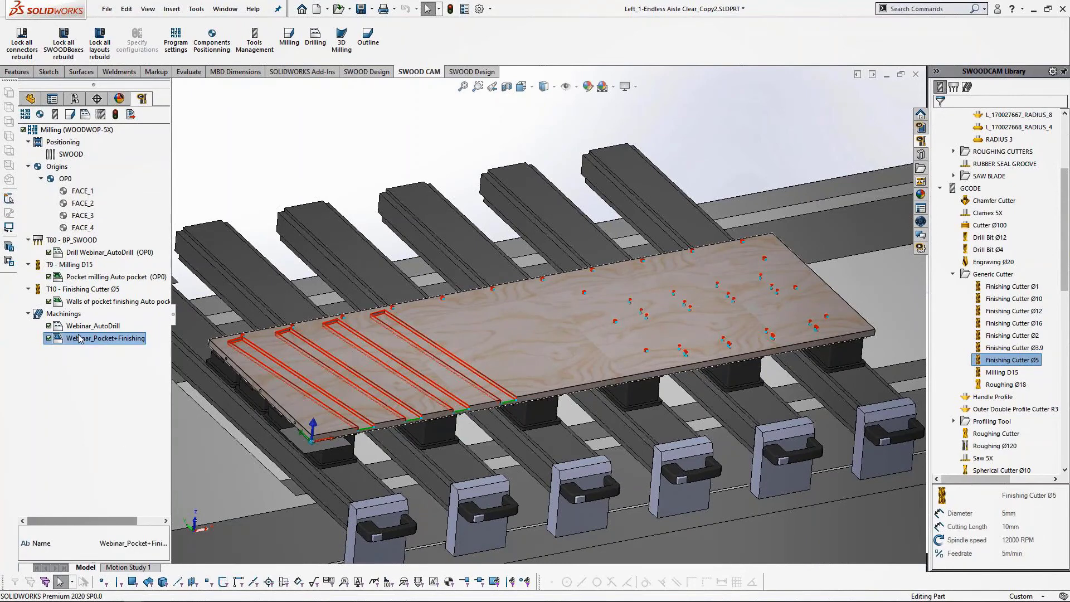
left_click(120, 363)
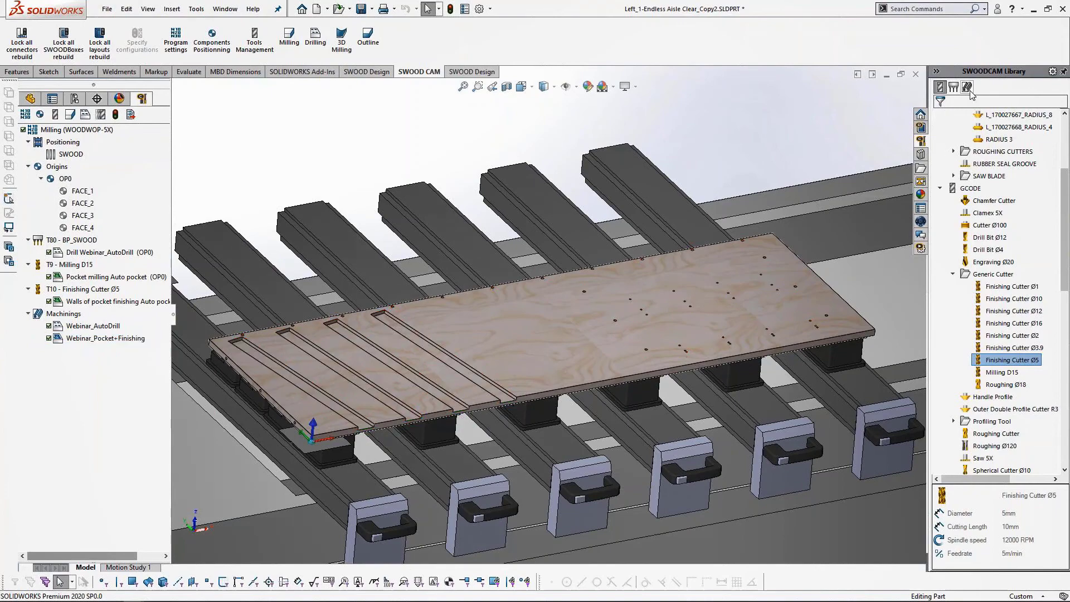
Save the Webinar_Pocket+Finishing machining to the machining library.
left_click(968, 88)
left_click(98, 338)
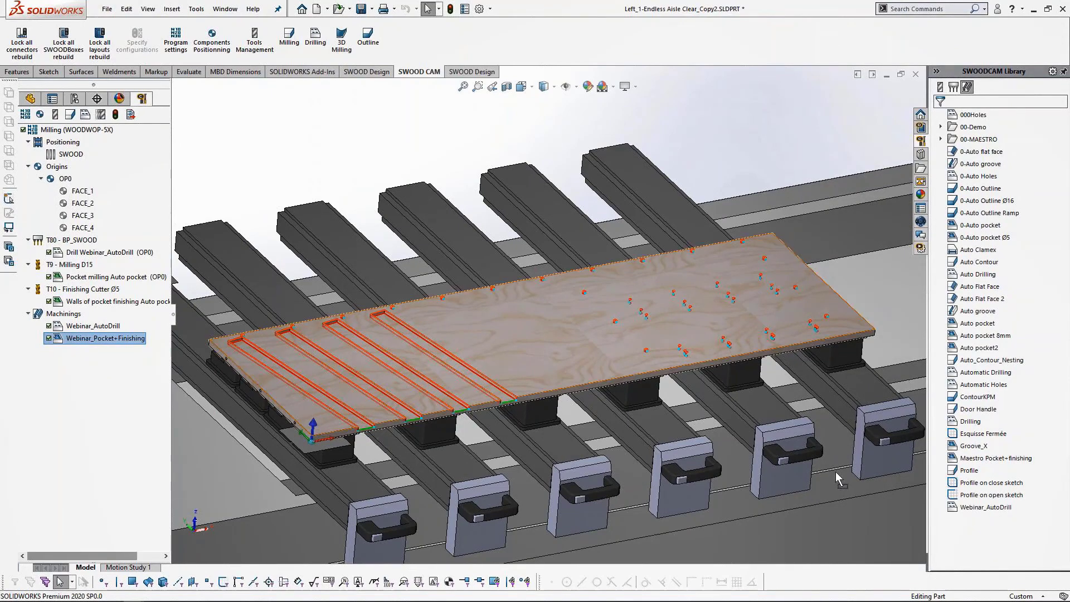
left_click_drag(839, 479, 991, 540)
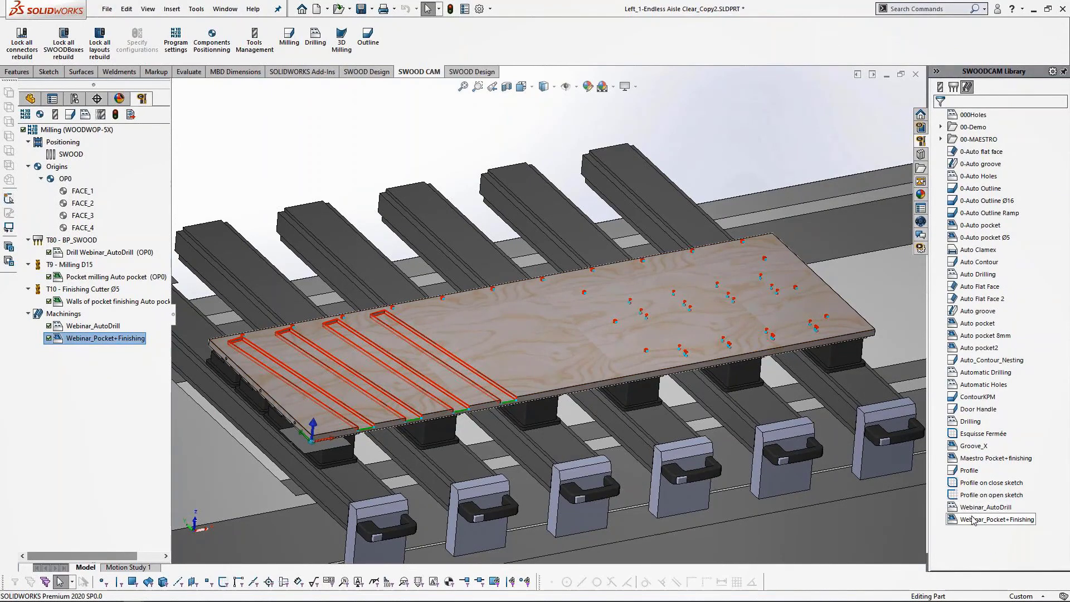
Delete the Webinar_Pocket+Finishing machining and the T9 - Milling D15 and T10 - Finishing Cutter Ø5 tools from the program.
left_click(88, 442)
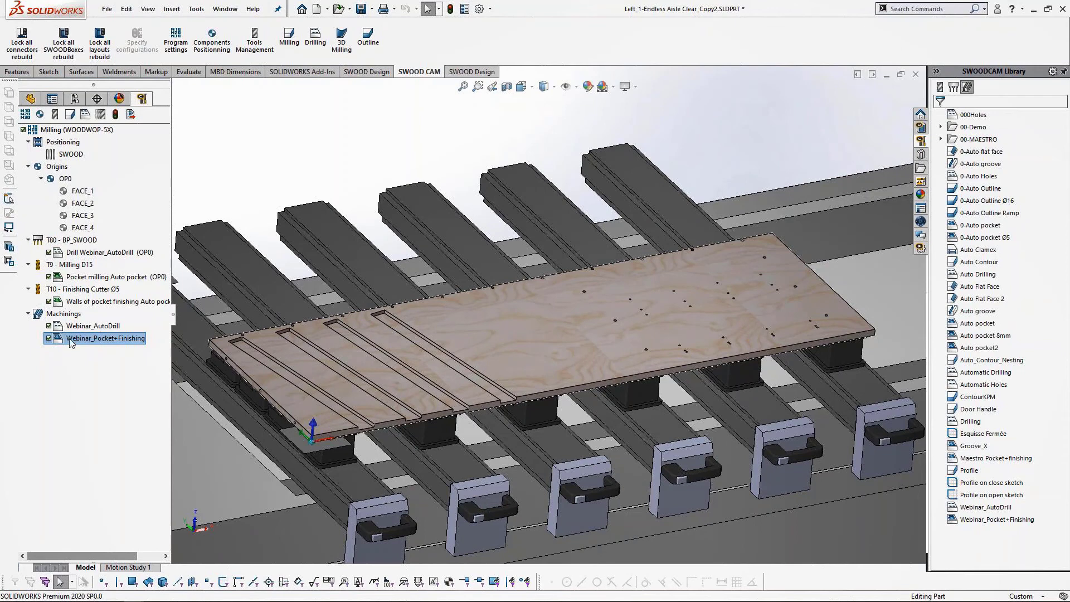
key("Delete")
key("Return")
left_click(77, 277)
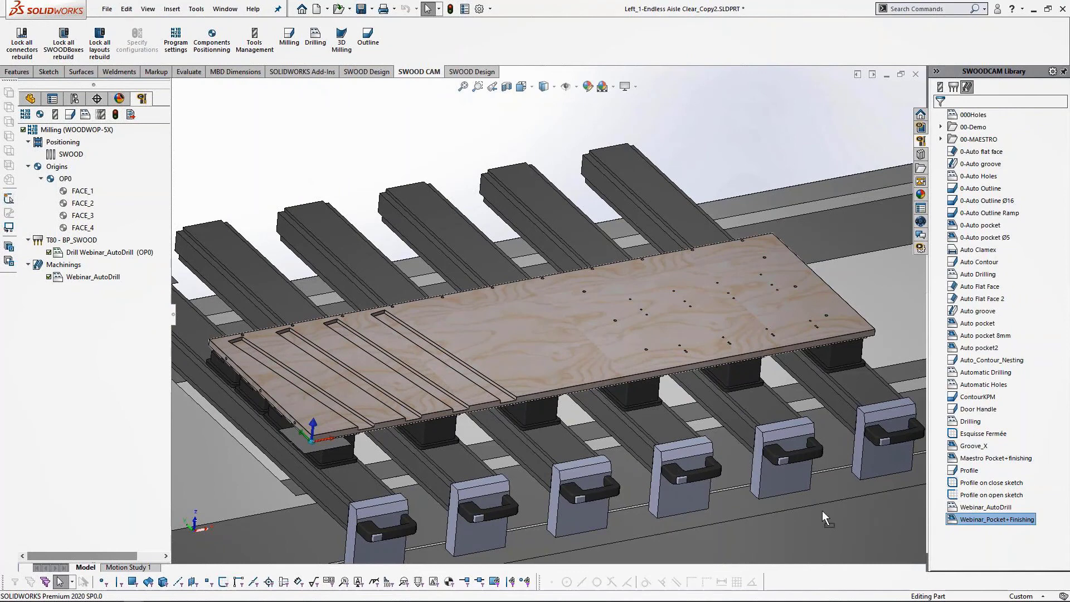
Apply the saved Webinar_Pocket+Finishing machining from the library to the panel and check its pocket milling and wall finishing operations.
left_click(80, 329)
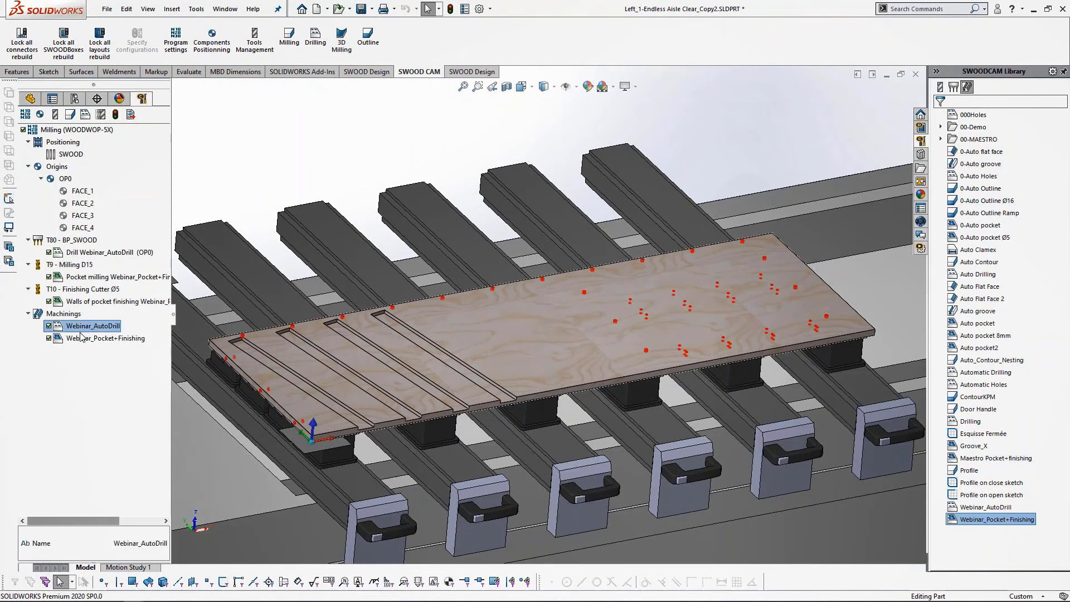
left_click(82, 338)
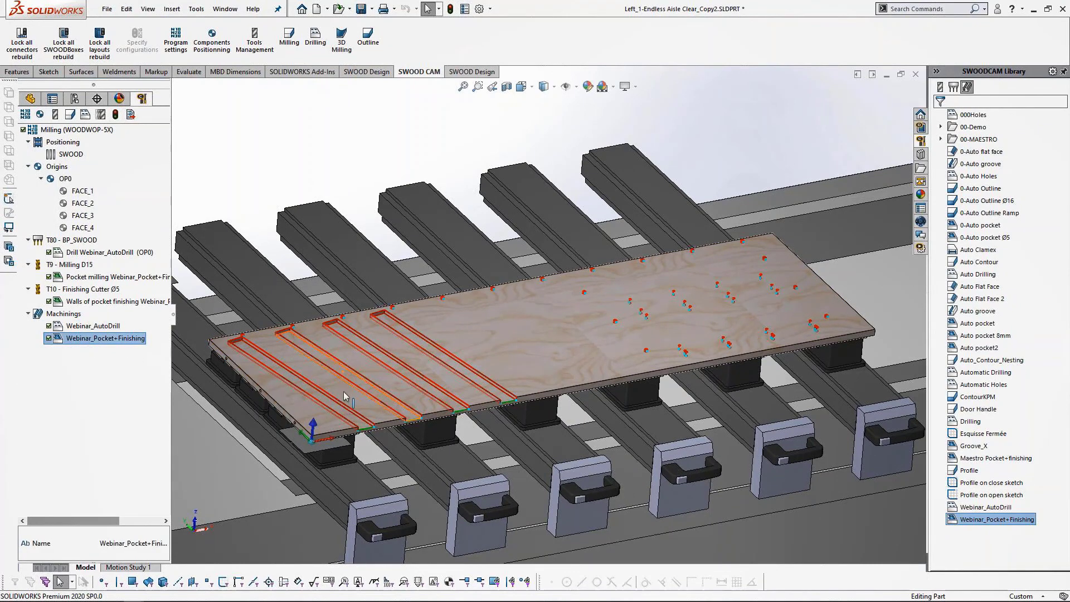
left_click(96, 303)
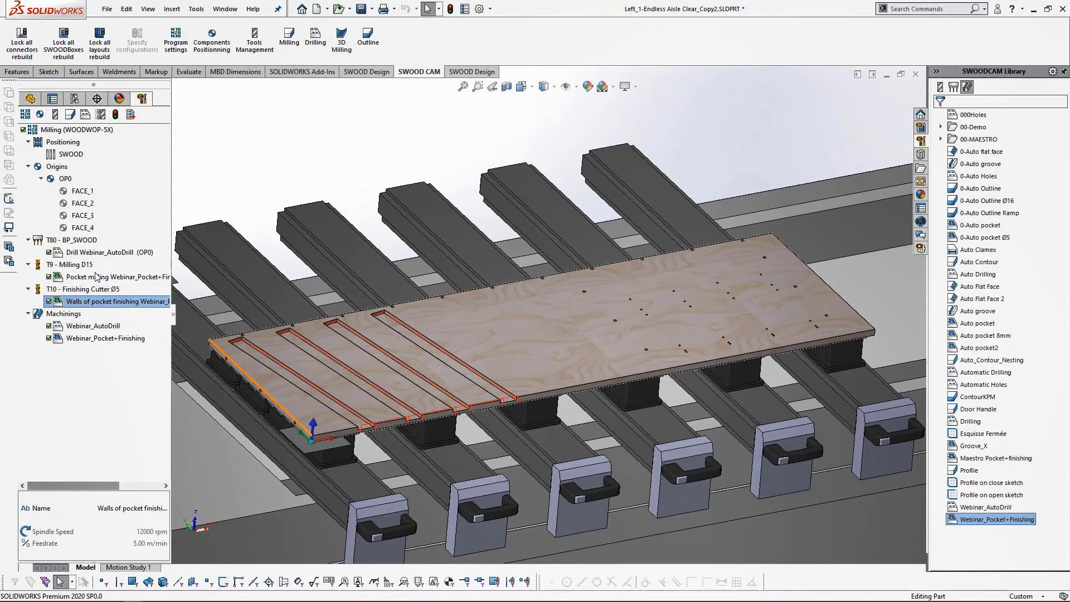
left_click(97, 277)
left_click(97, 389)
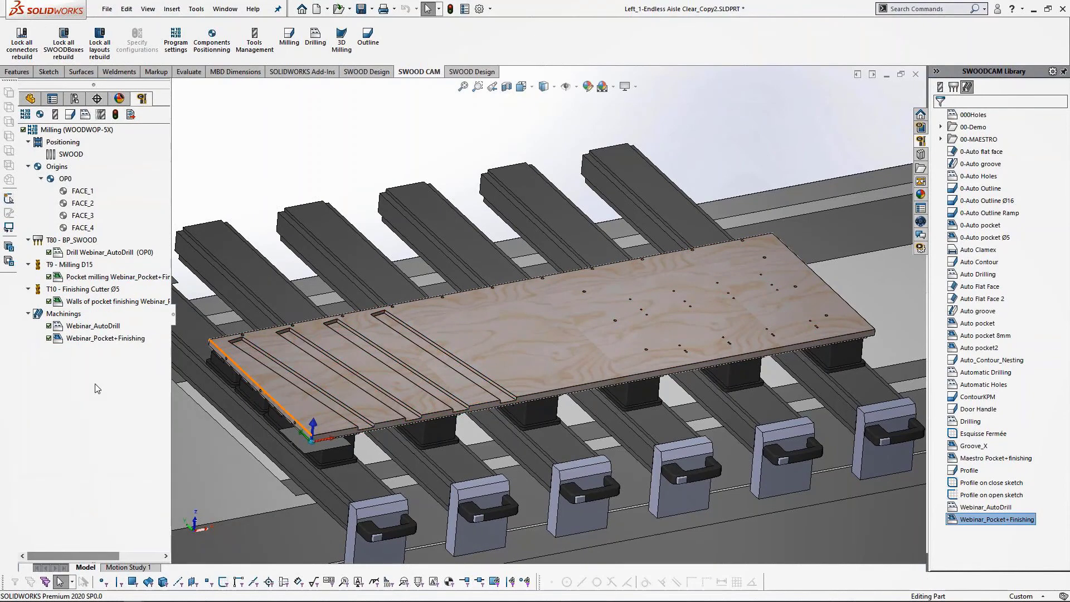